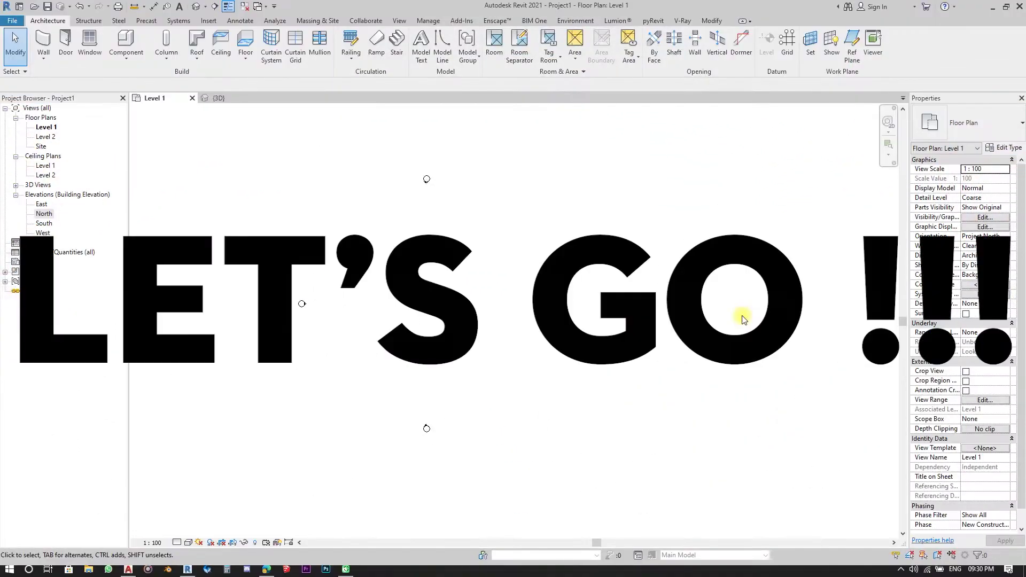
- Start a new toposurface, dismissing the save reminder, and open the Site floor plan for placing its points
scroll(456, 298, up, 3)
mouse_move(430, 315)
middle_down()
mouse_move(426, 363)
mouse_move(426, 321)
middle_up()
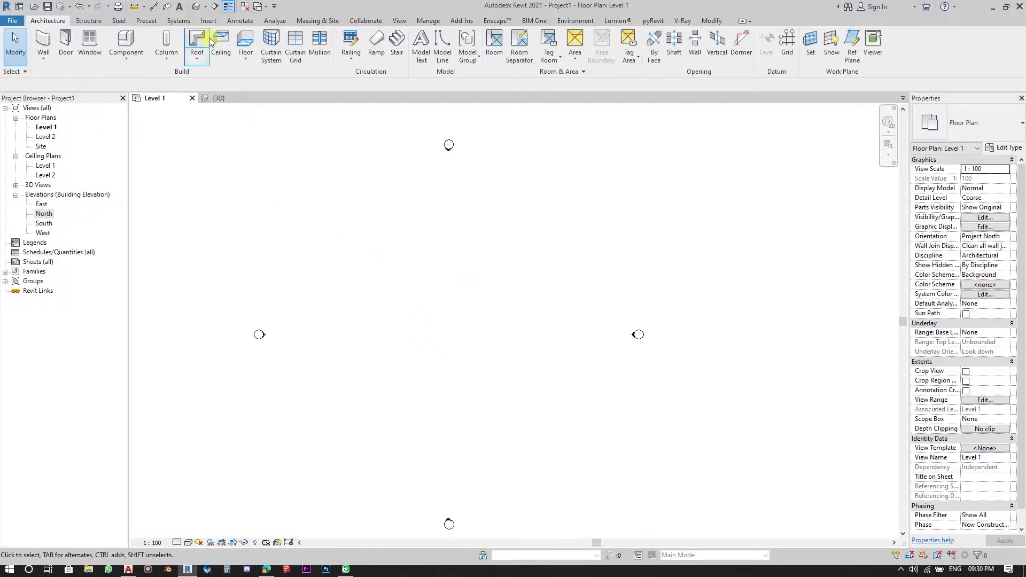
click(318, 22)
scroll(438, 336, down, 1)
scroll(423, 320, up, 2)
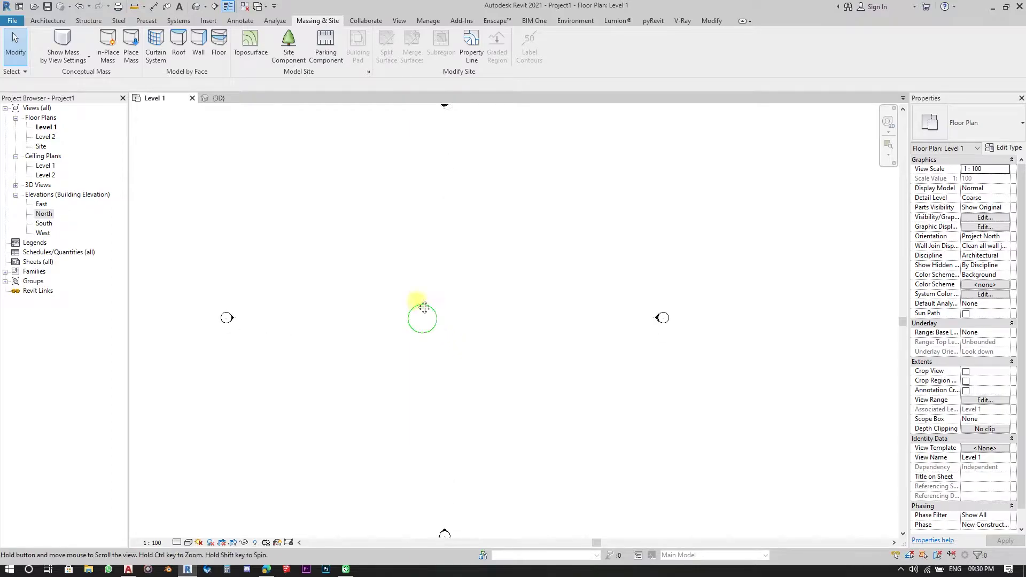
click(251, 45)
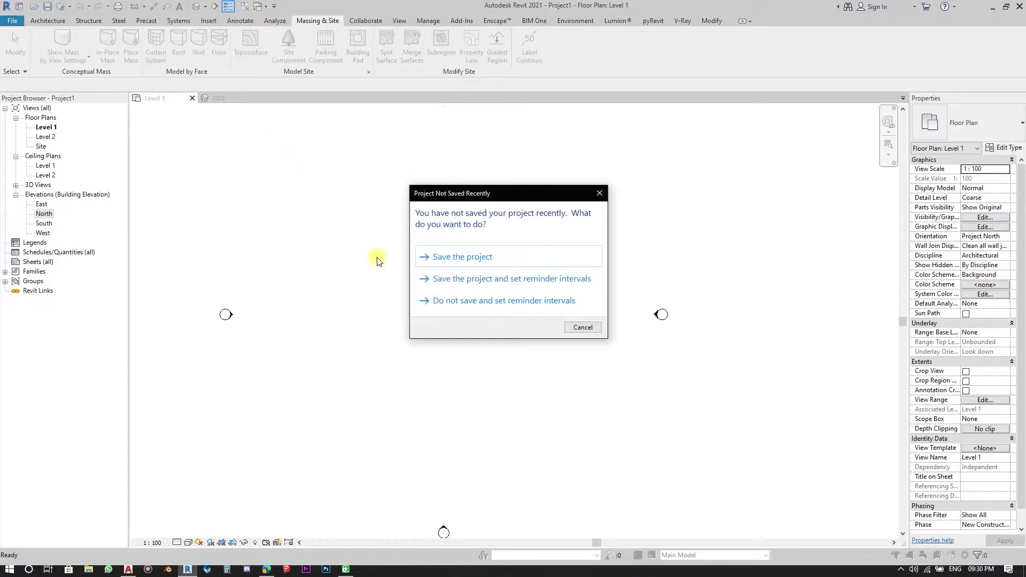
click(599, 193)
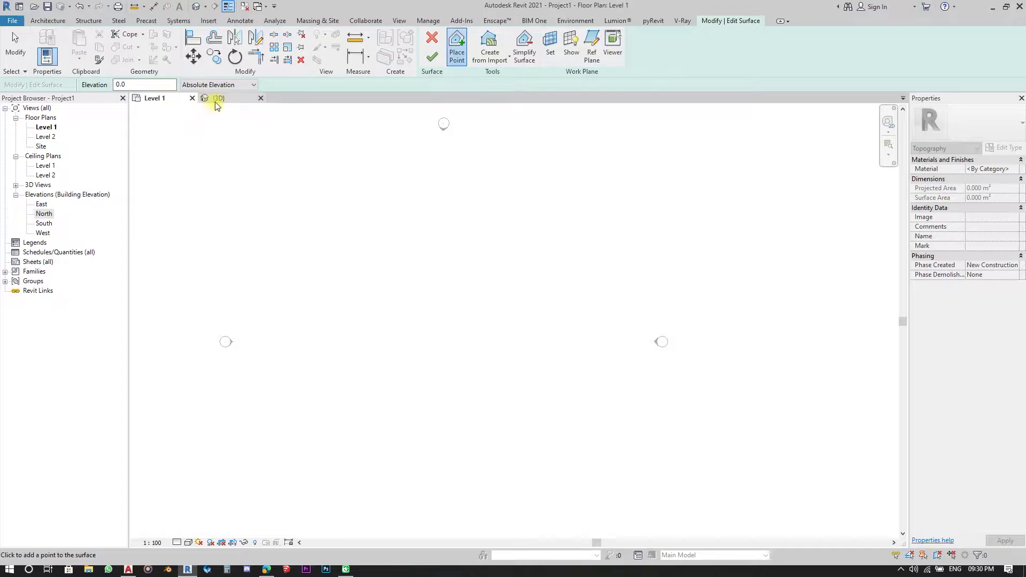
double_click(43, 147)
middle_drag(398, 191, 398, 218)
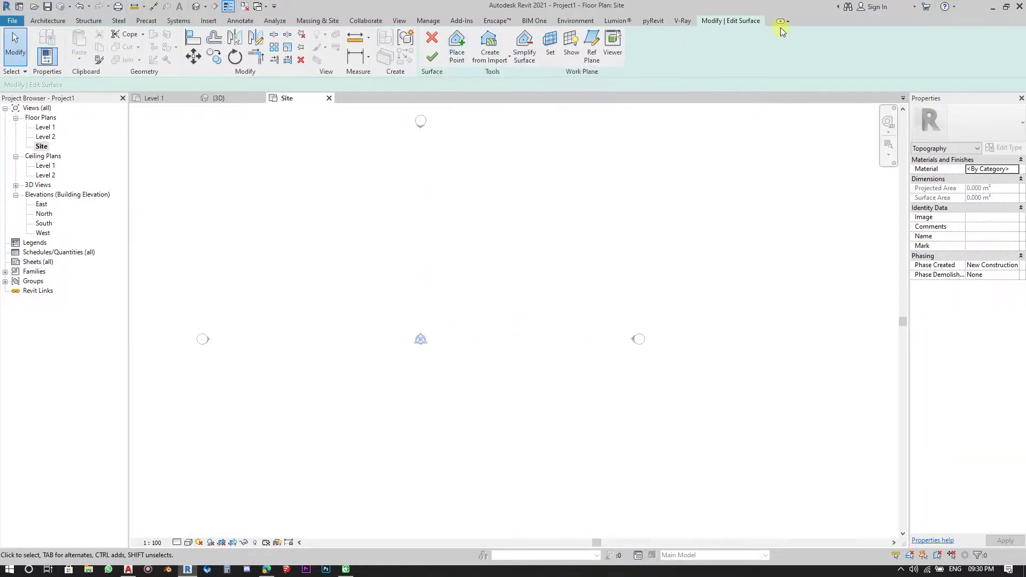
- Place four toposurface points at elevation 0.0 as a rough rectangle around the project origin and finish the surface
click(455, 43)
middle_drag(399, 367, 416, 310)
scroll(351, 381, up, 2)
ctrl+scroll(351, 382, up, 3)
scroll(337, 263, down, 2)
click(311, 313)
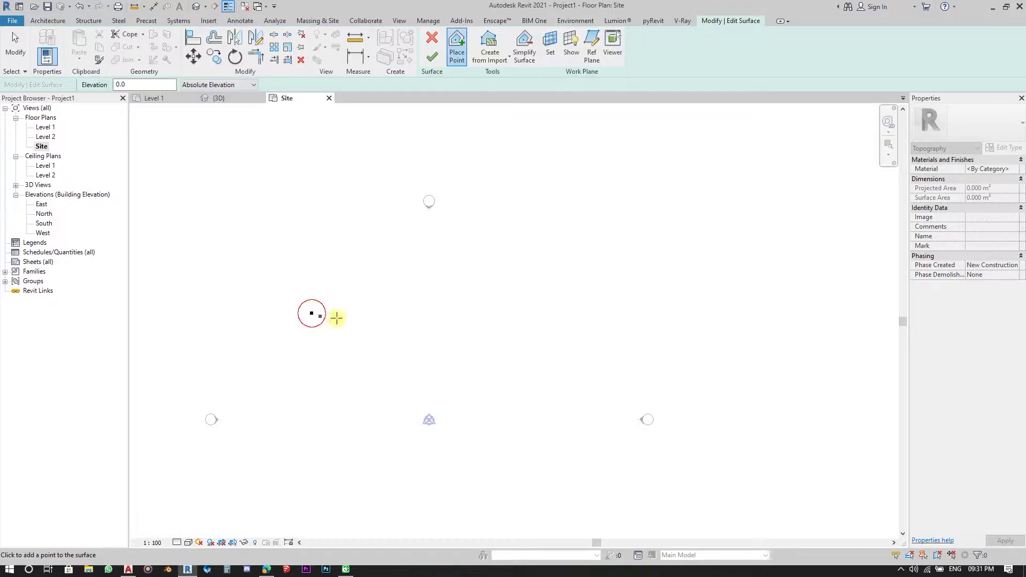
click(580, 313)
ctrl+scroll(563, 258, down, 3)
click(590, 374)
click(311, 383)
scroll(431, 394, up, 2)
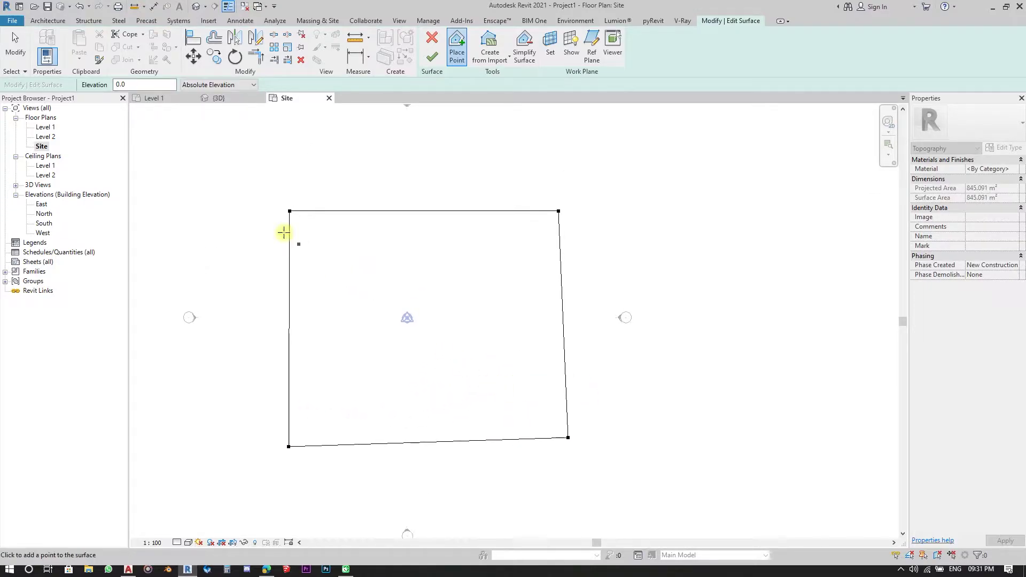
click(430, 59)
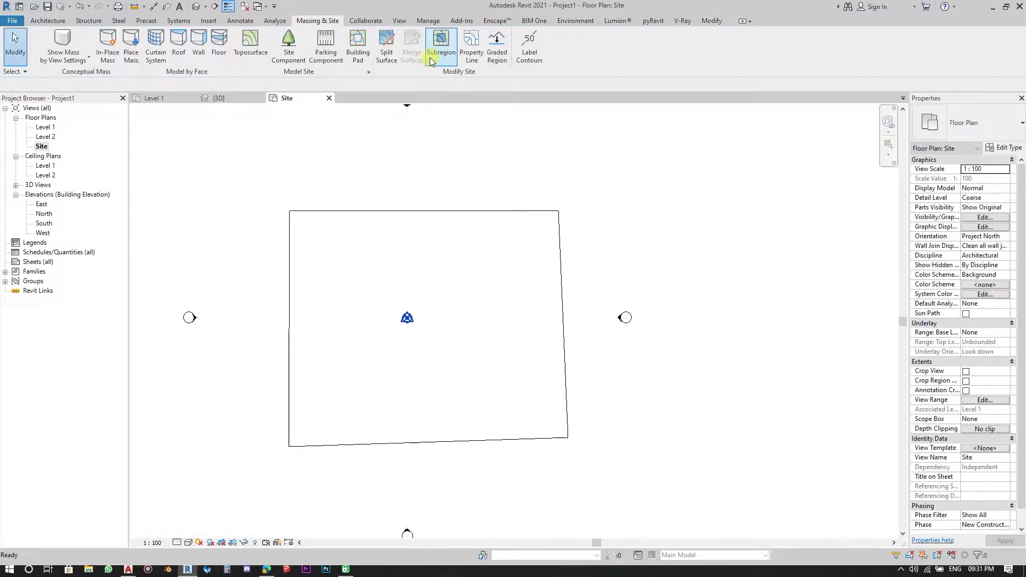
- Change the Site plan's visual style so that the toposurface is displayed filled with its material color
click(188, 543)
click(225, 509)
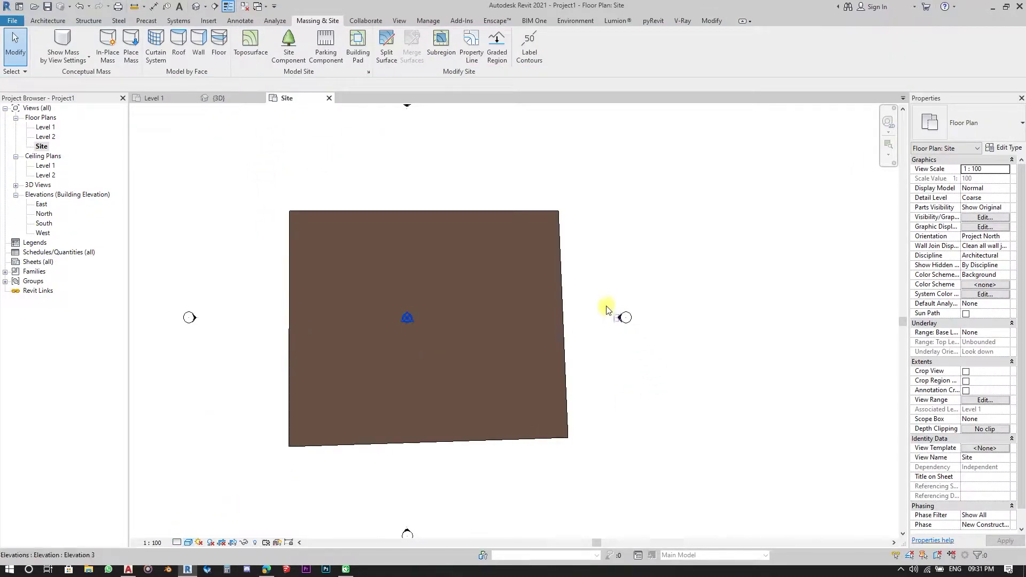
scroll(503, 238, up, 3)
scroll(506, 245, down, 5)
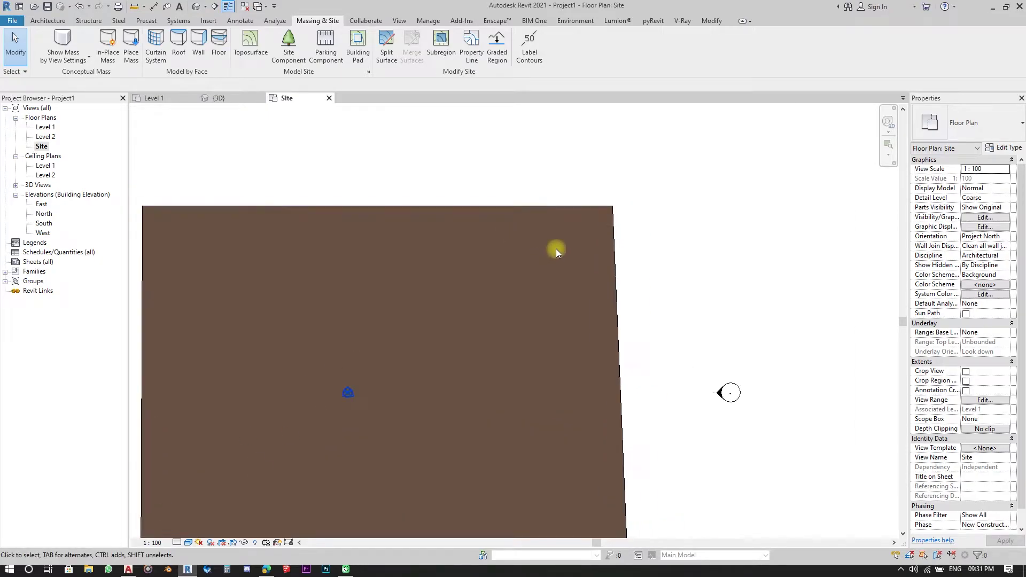
- Assign the library material Grass to the toposurface, with Use Render Appearance enabled for its shading
click(508, 227)
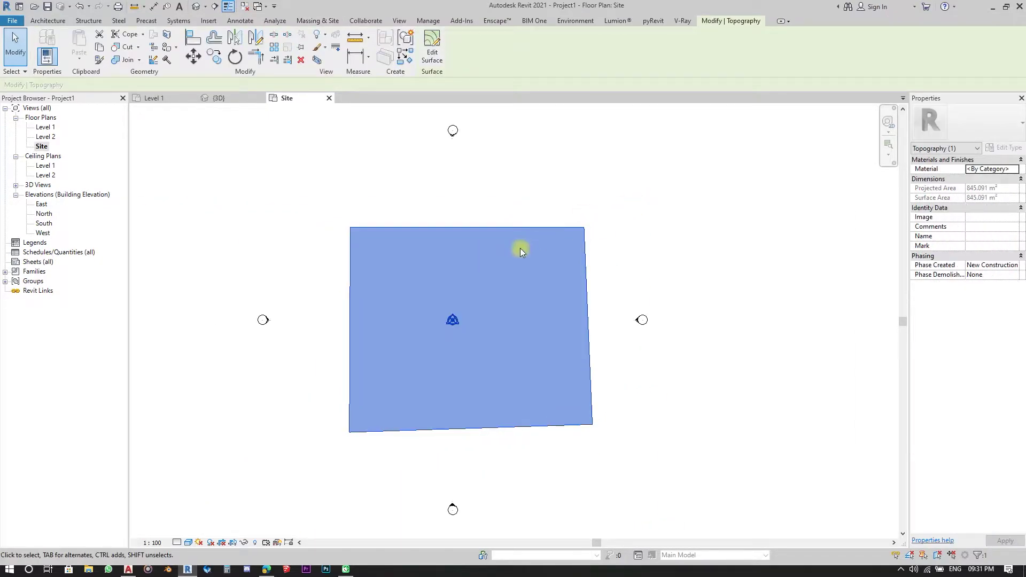
click(1016, 173)
click(1015, 170)
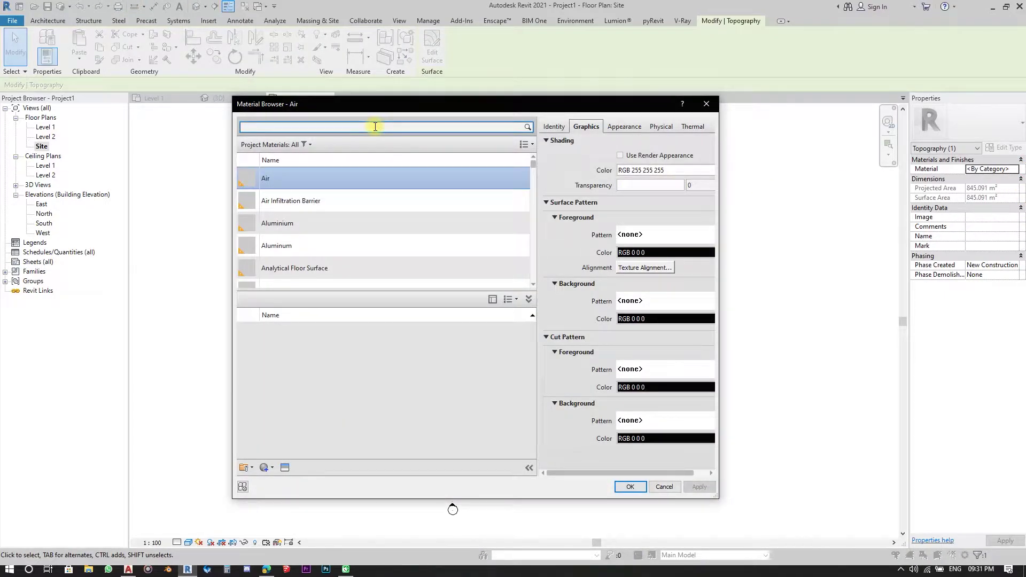
text(grass)
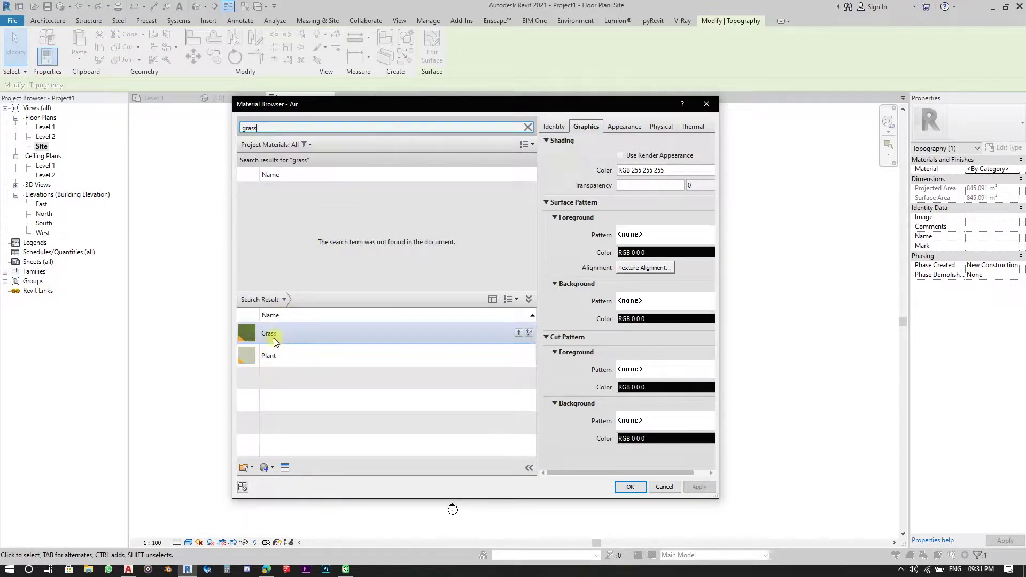
double_click(299, 334)
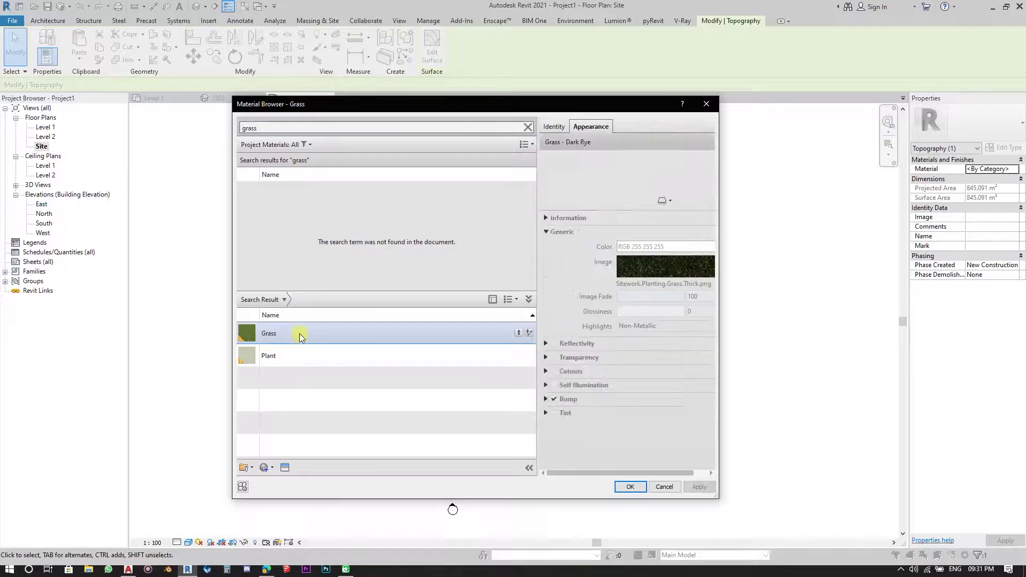
click(620, 155)
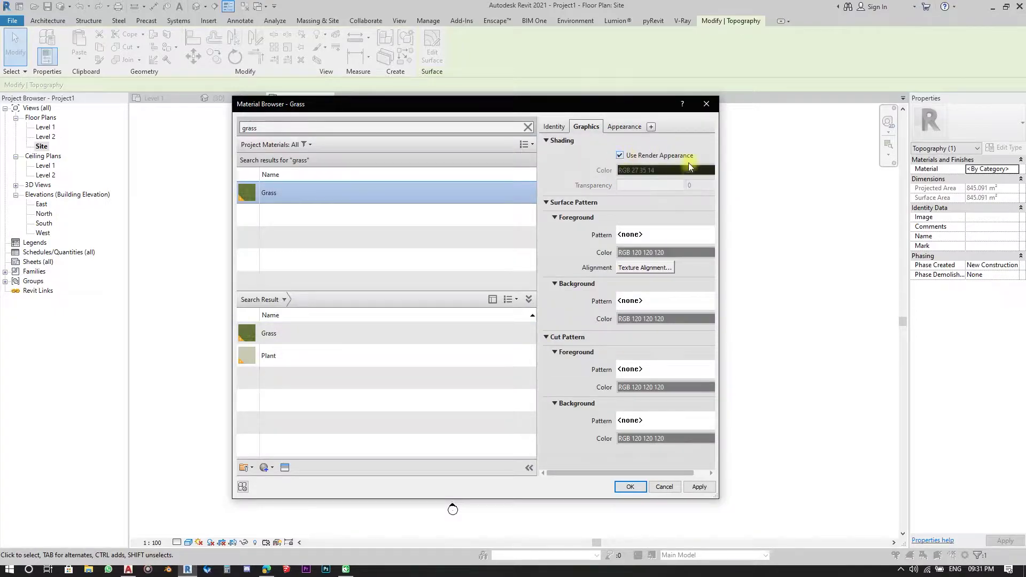
click(698, 487)
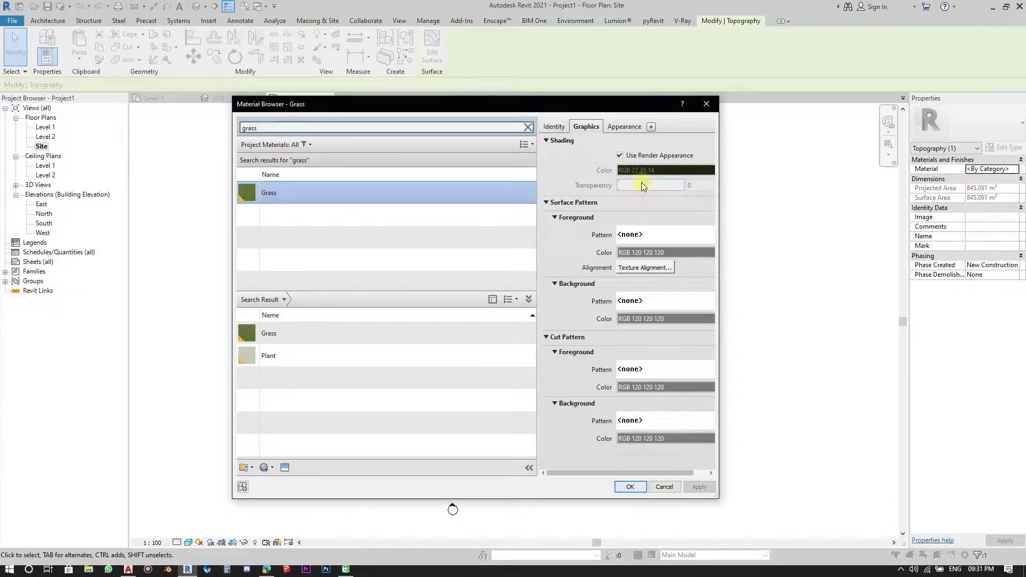
click(630, 487)
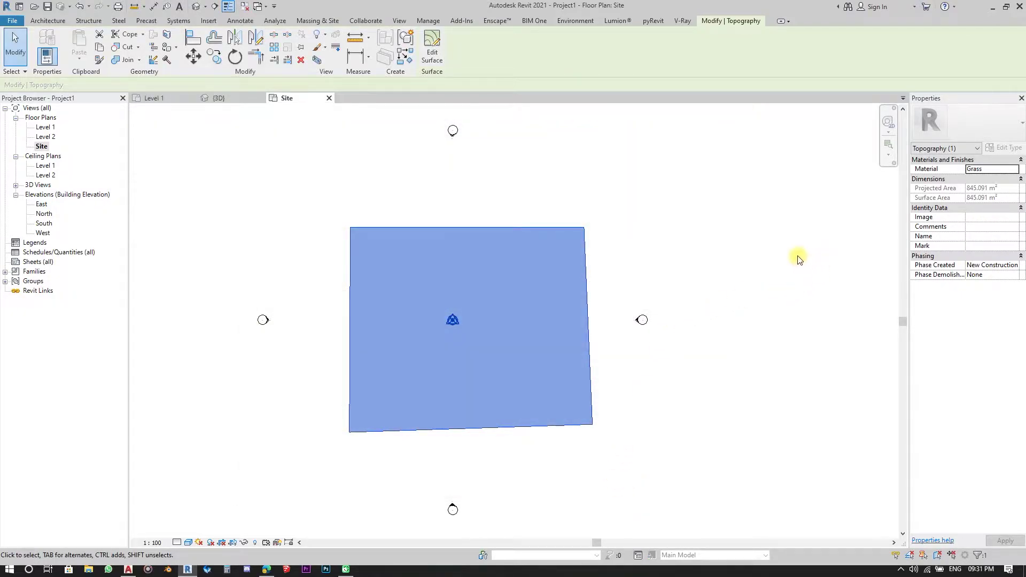
click(796, 256)
- Examine the grass toposurface from several angles in 3D and compare its visibility in the Level 1 and Site plans
middle_drag(540, 406, 553, 413)
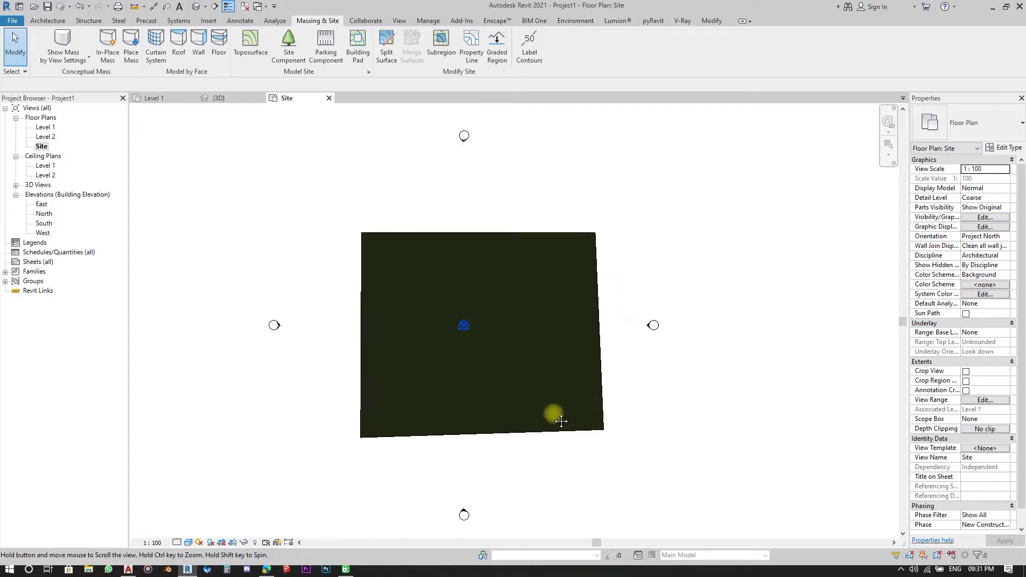
click(221, 98)
mouse_move(398, 316)
shift+middle_down()
mouse_move(394, 200)
mouse_move(397, 305)
shift+middle_up()
scroll(398, 302, up, 3)
shift+middle_drag(474, 338, 579, 335)
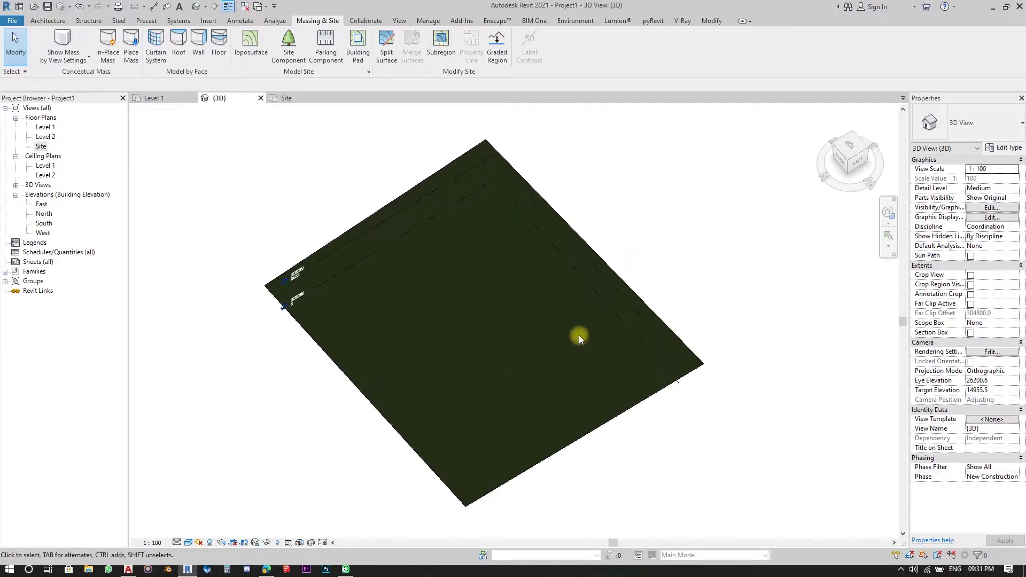
scroll(579, 334, up, 2)
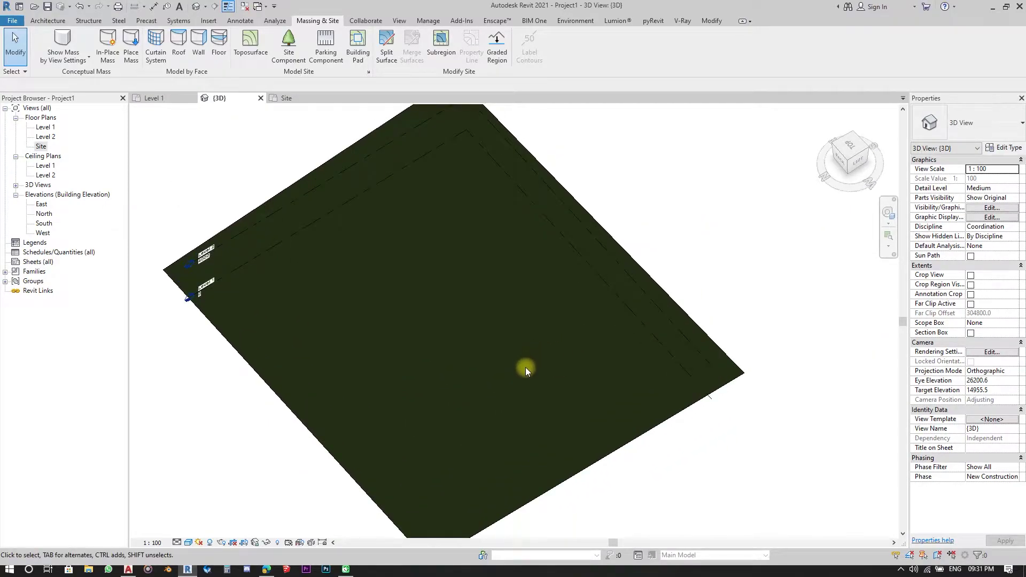
shift+middle_drag(444, 429, 632, 376)
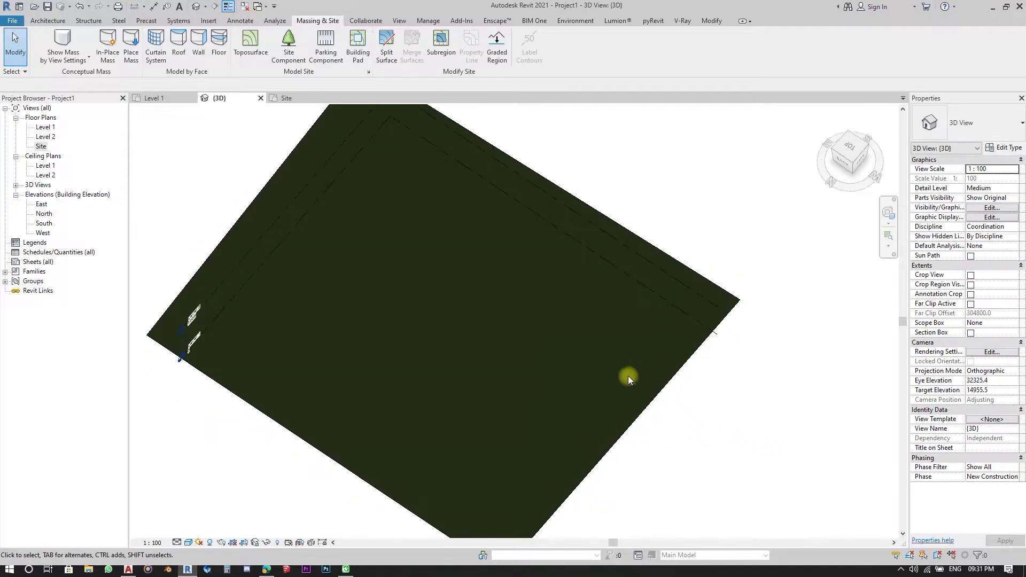
click(160, 99)
middle_drag(405, 326, 432, 317)
scroll(409, 271, up, 1)
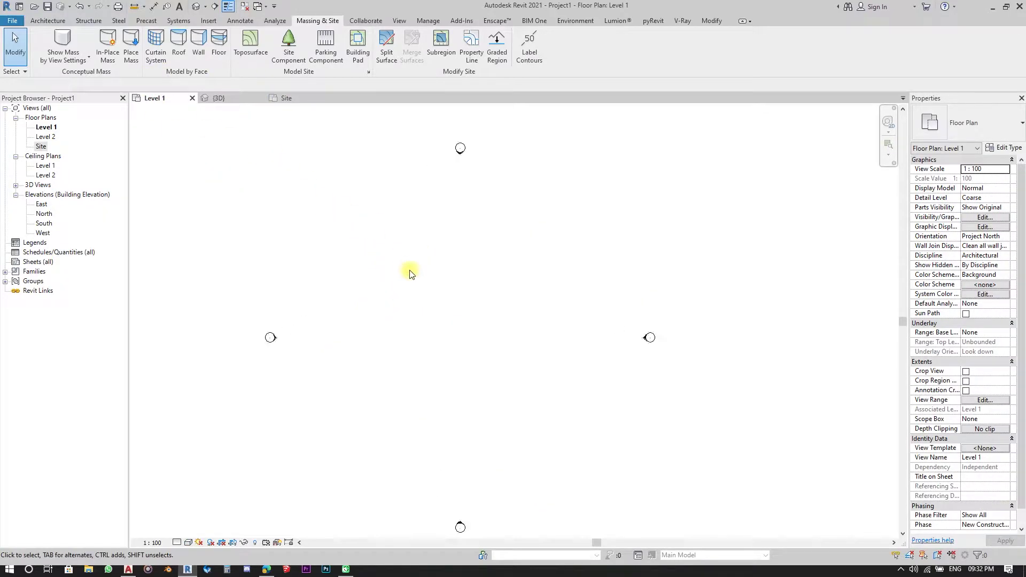
click(286, 98)
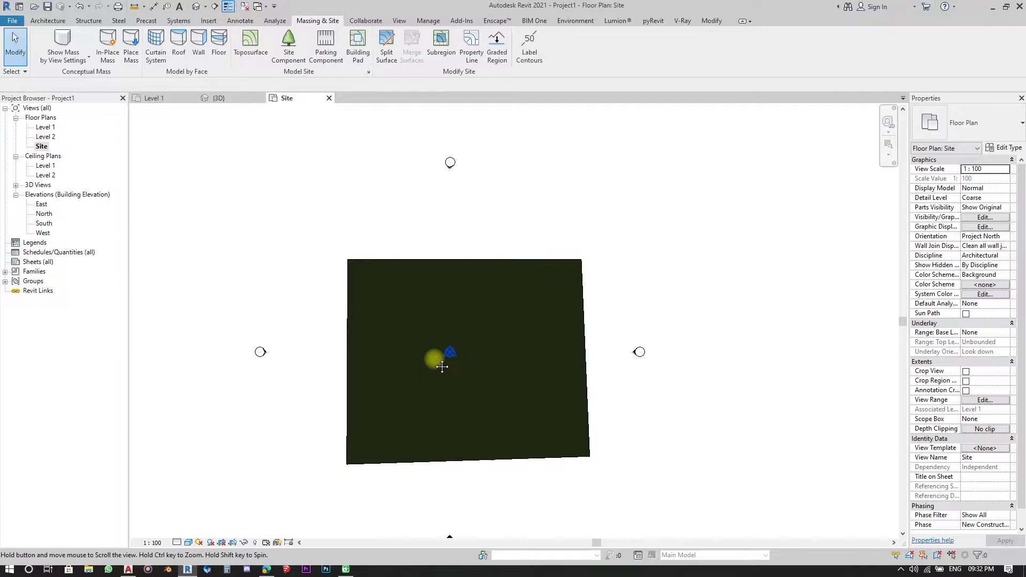
- Create a Generic 150mm floor on Level 1 from a rectangular boundary 11000 mm wide by 13000 mm long
click(154, 97)
scroll(435, 344, up, 1)
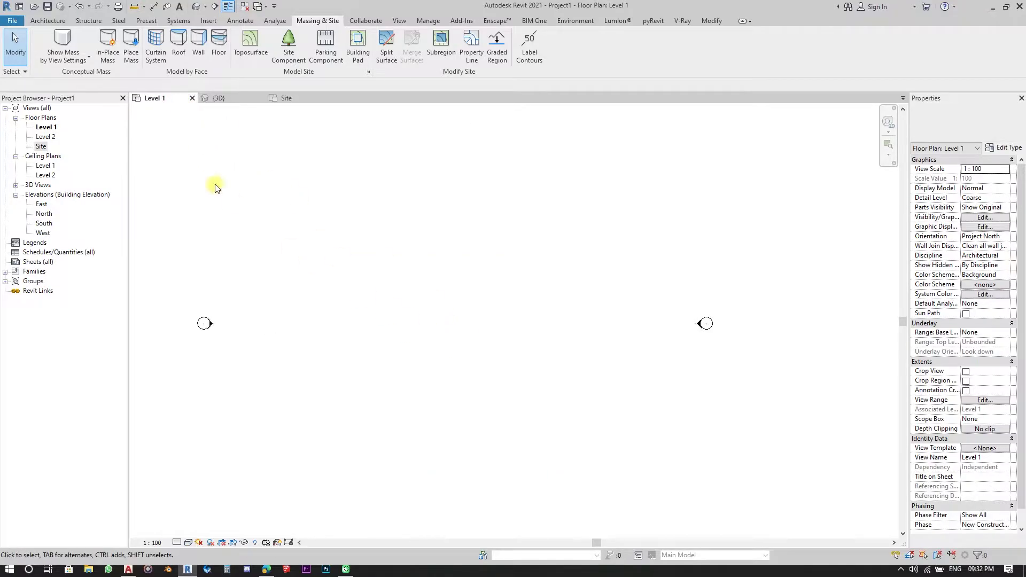
click(48, 20)
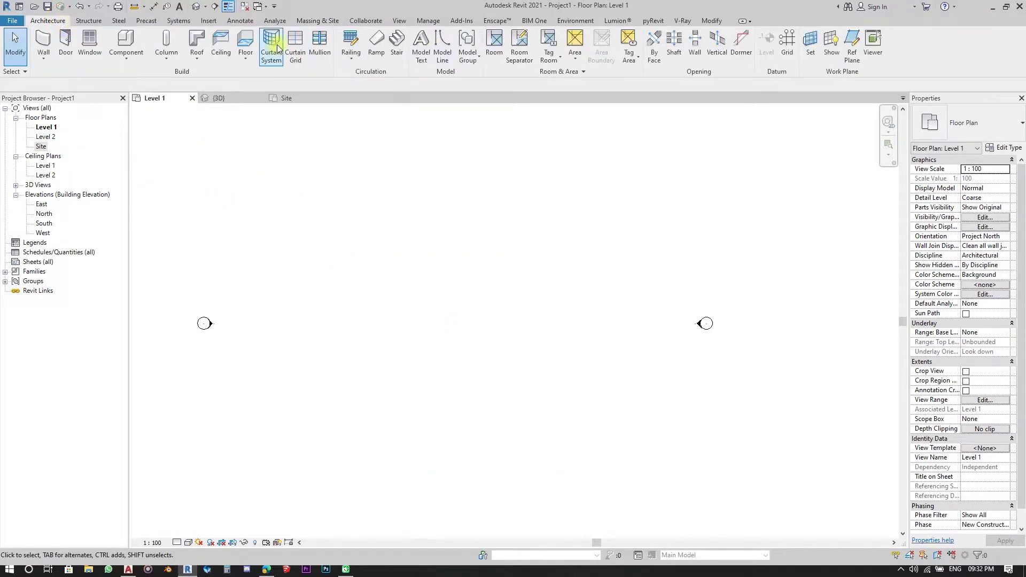
click(246, 40)
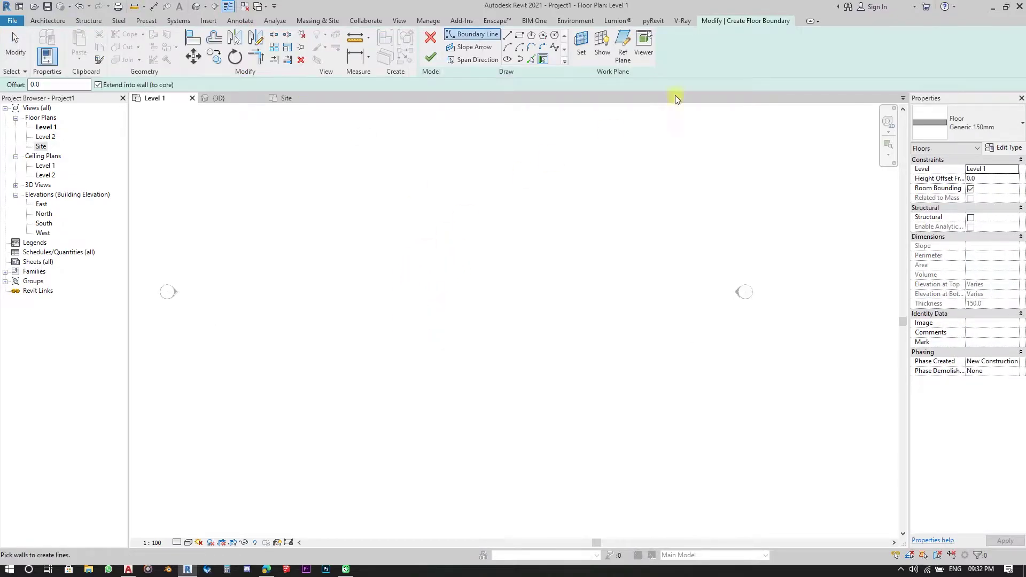
click(518, 37)
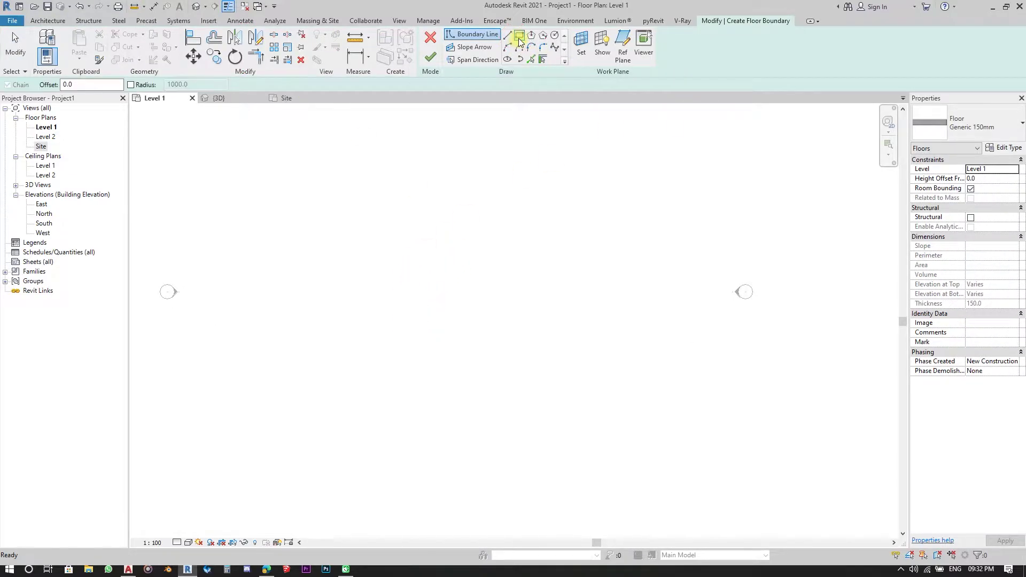
click(371, 214)
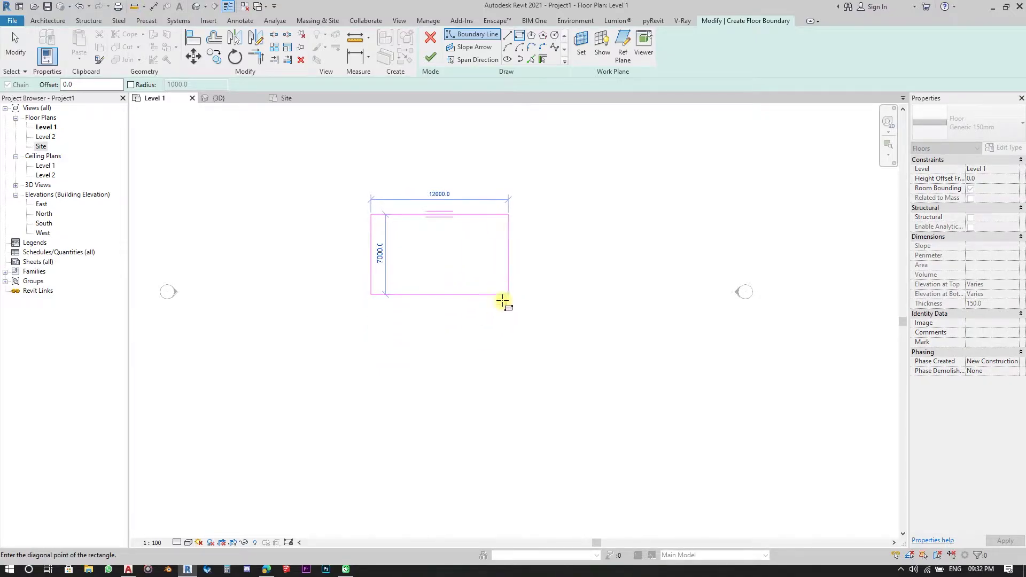
click(495, 364)
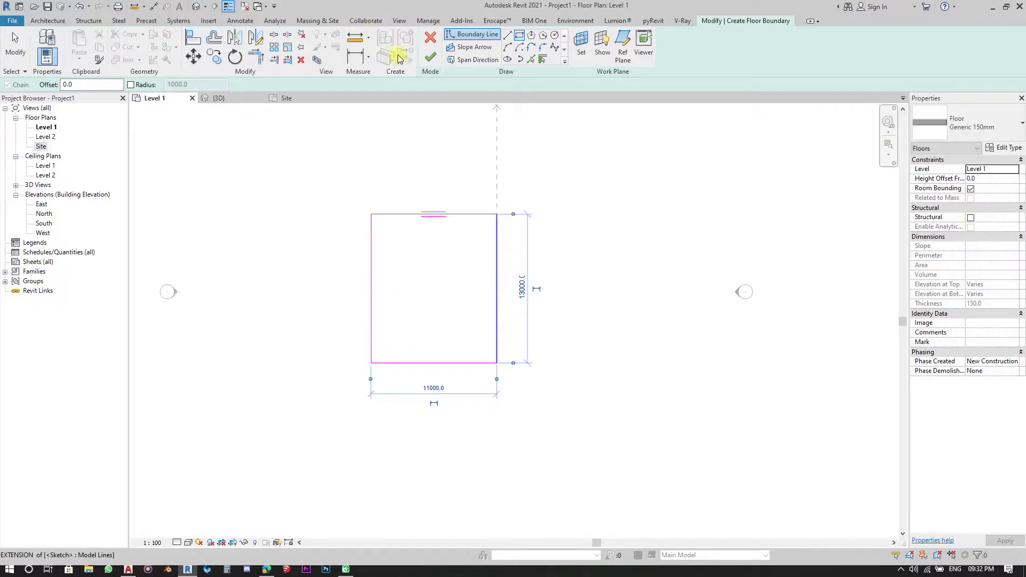
click(430, 56)
- Examine how the floor sits relative to Level 1 and the toposurface in the Site plan, East elevation and 3D view
click(289, 98)
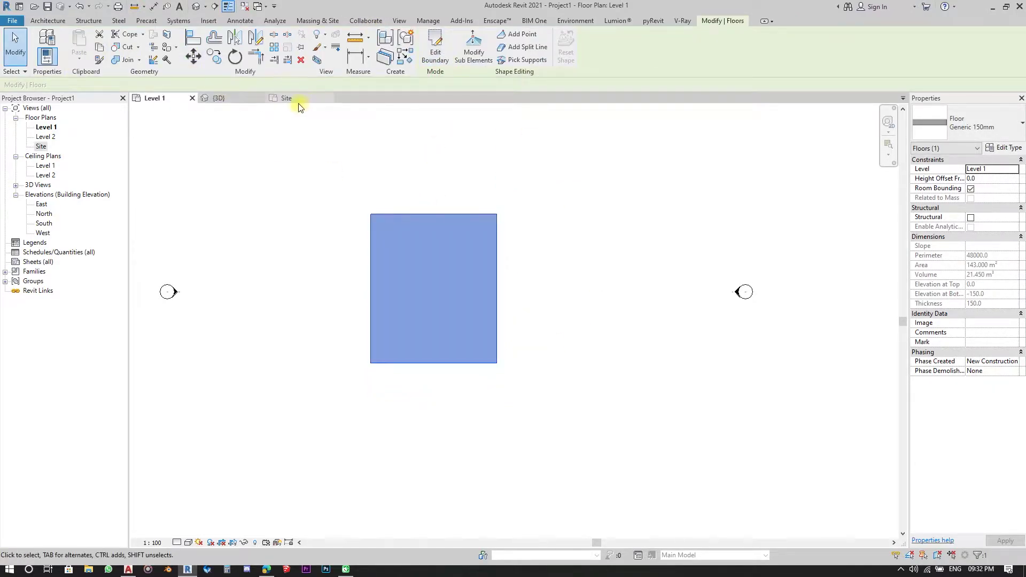
middle_drag(466, 396, 458, 386)
double_click(41, 204)
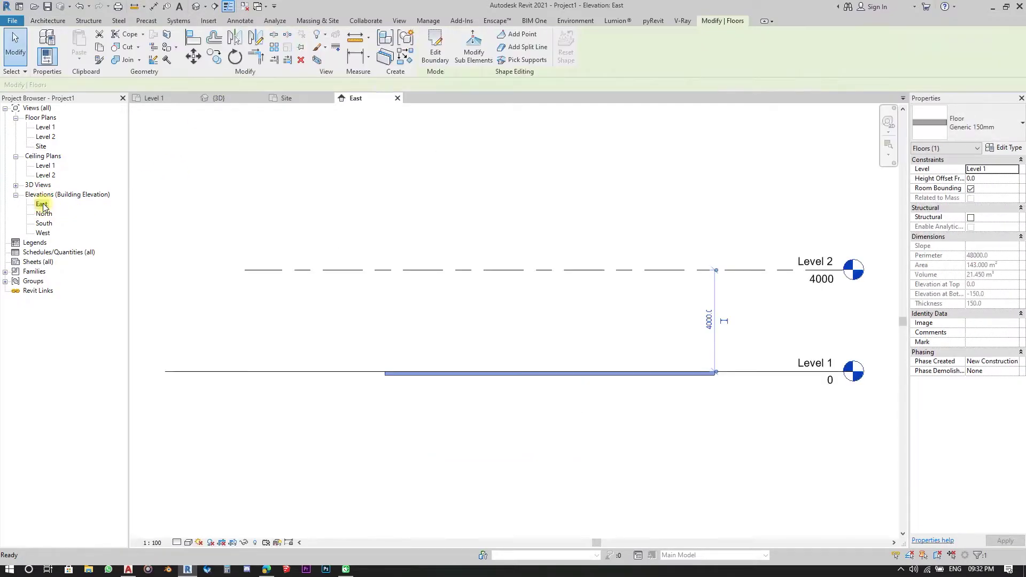
key(Escape)
scroll(718, 386, up, 2)
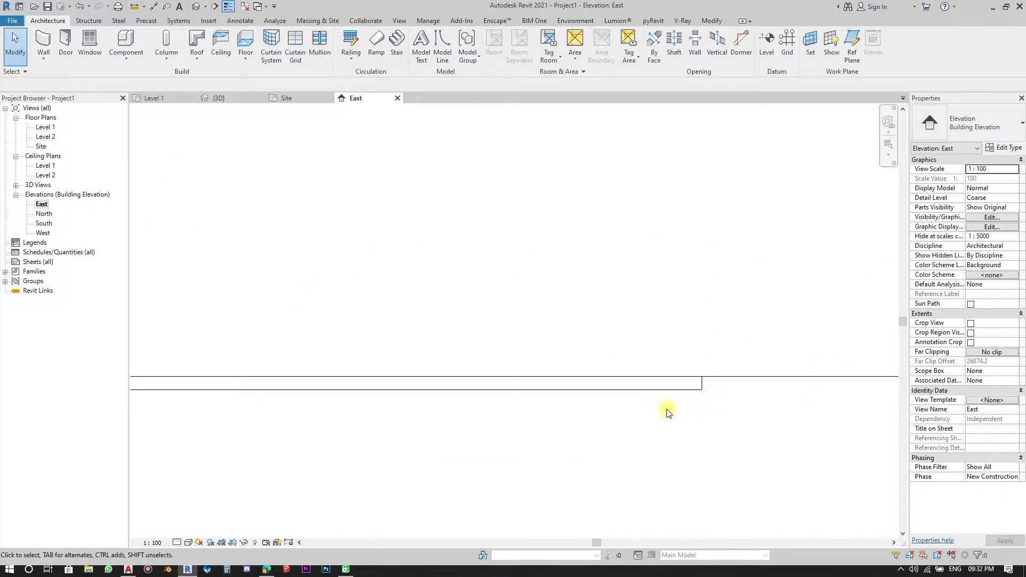
scroll(545, 396, down, 1)
middle_drag(790, 407, 571, 390)
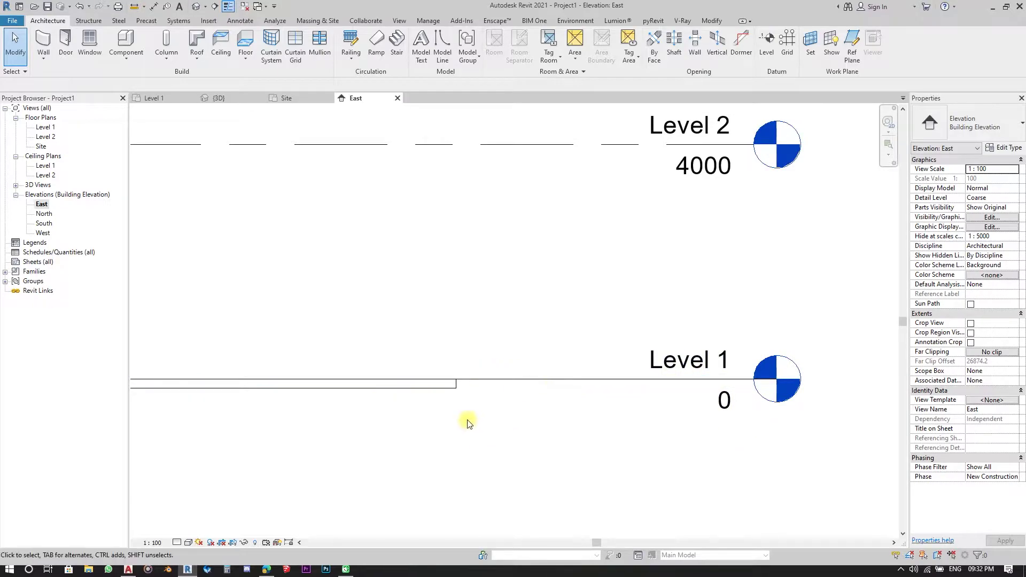
scroll(459, 390, up, 2)
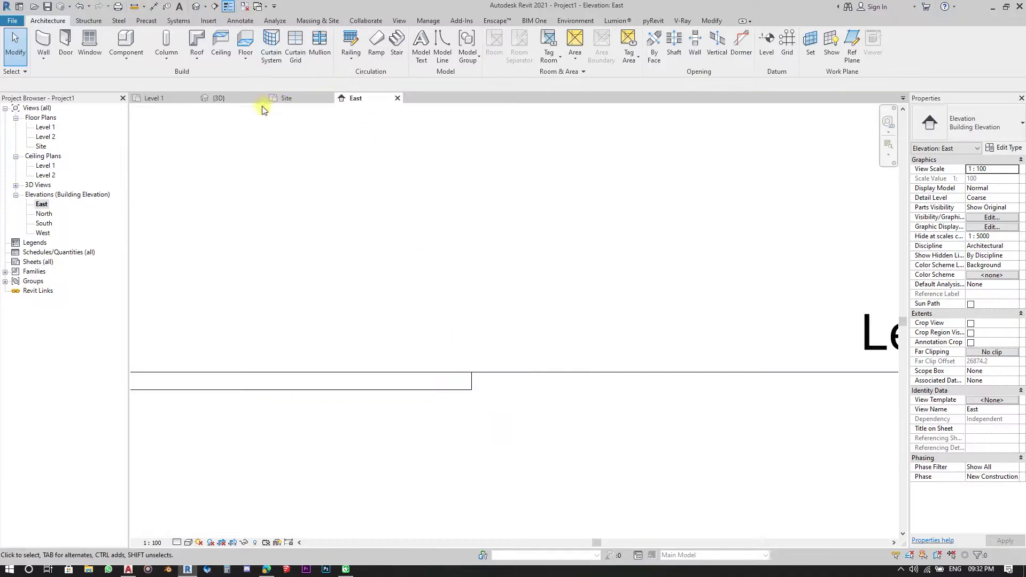
click(219, 98)
mouse_move(477, 288)
shift+middle_down()
mouse_move(488, 367)
mouse_move(479, 306)
shift+middle_up()
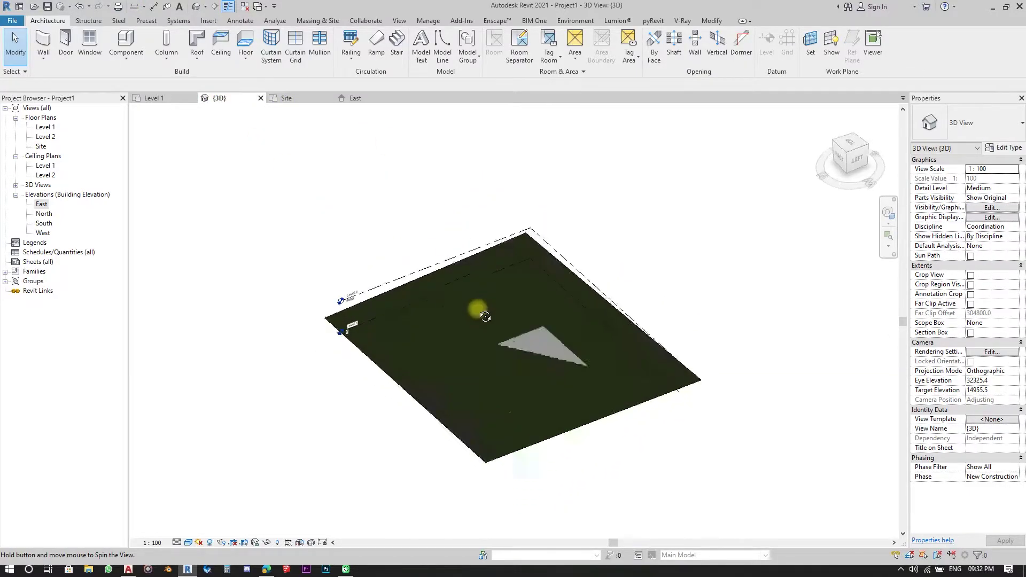
- Raise the floor by setting its Height Offset From Level to 150 mm in the East elevation, and check it in 3D
click(367, 100)
scroll(415, 360, up, 2)
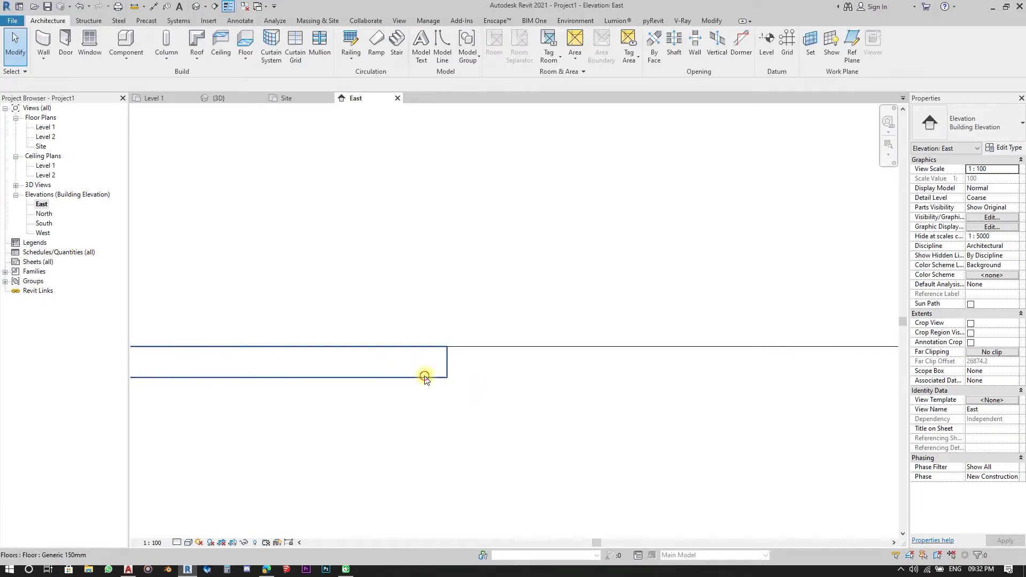
click(427, 374)
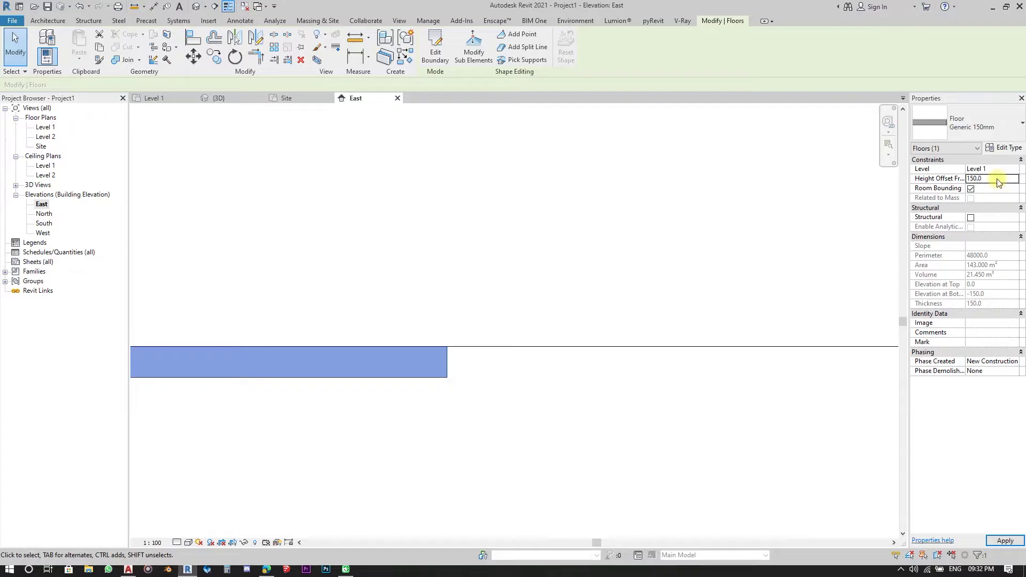
click(1011, 542)
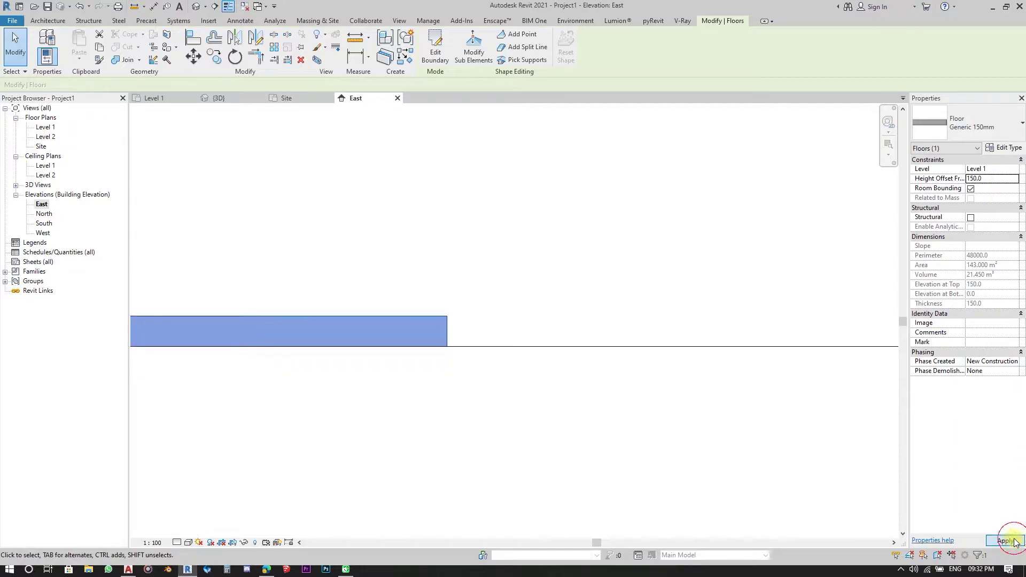
click(598, 402)
scroll(573, 328, down, 3)
scroll(573, 328, down, 3)
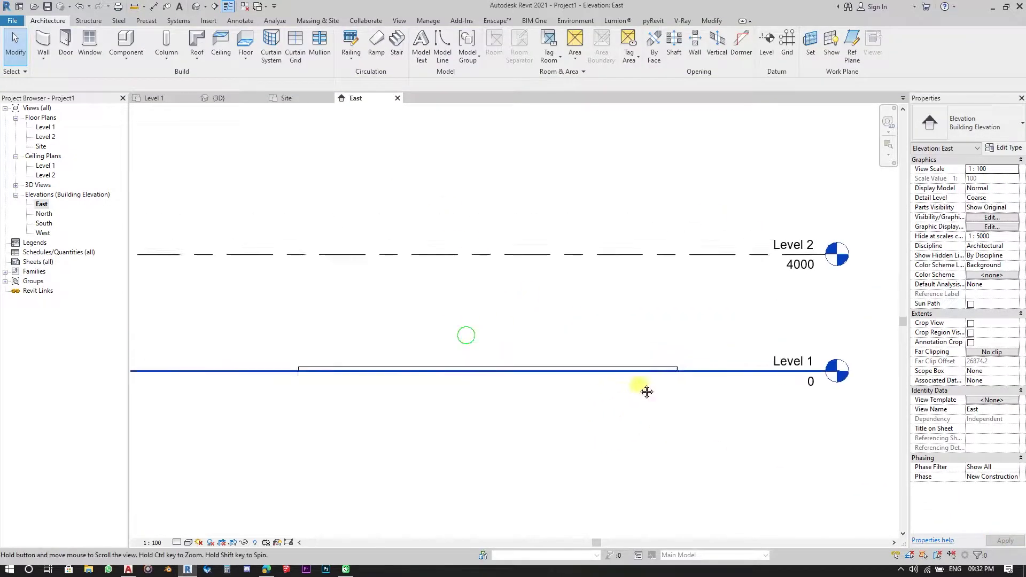
click(228, 100)
shift+middle_drag(588, 435, 582, 347)
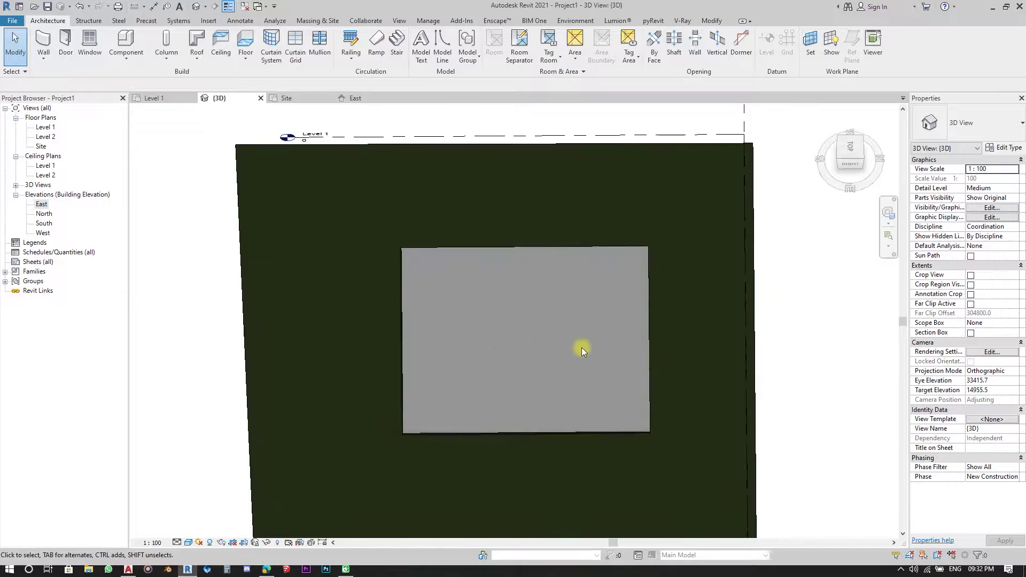
- On Level 1, draw a rectangular room about 2760 by 2660 mm inside with 3000 mm high Generic - 140mm Masonry walls
click(162, 98)
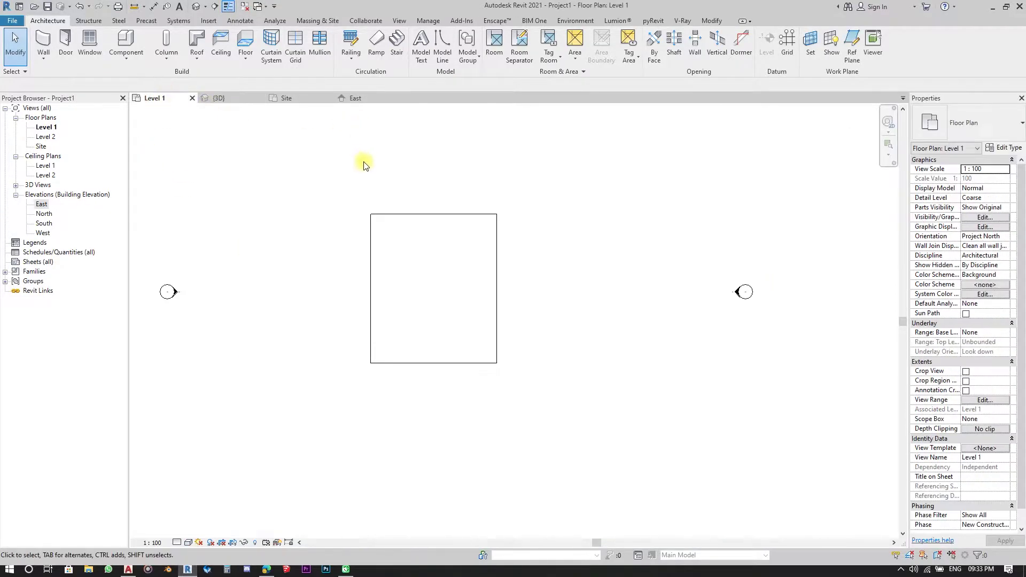
click(312, 308)
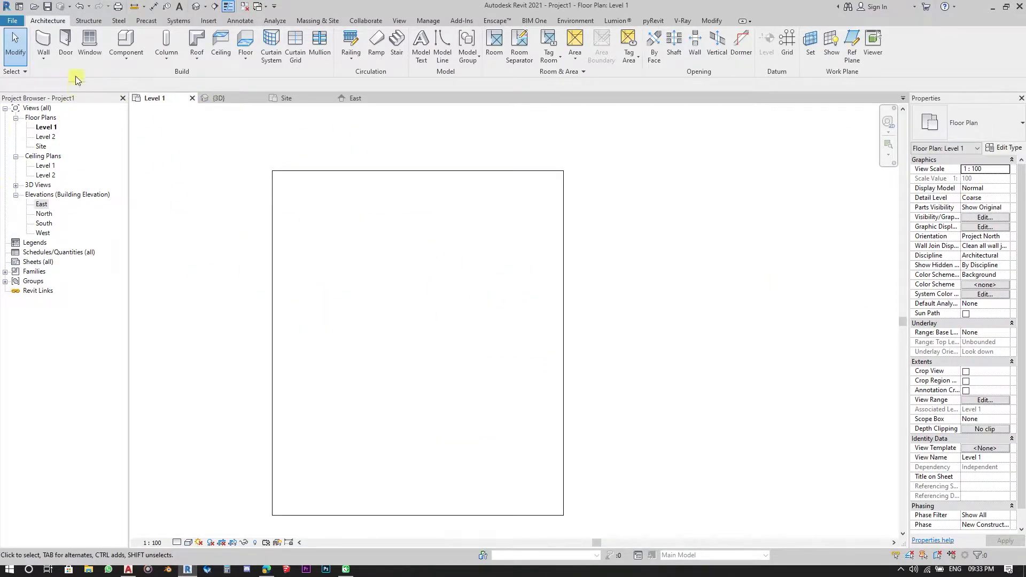
click(43, 42)
click(995, 225)
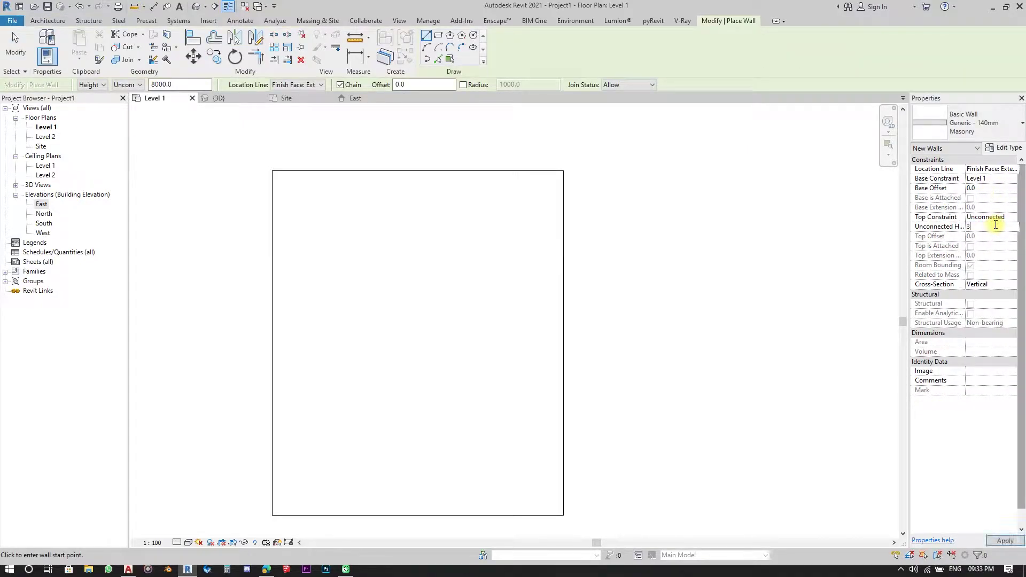
text(3000)
key(Return)
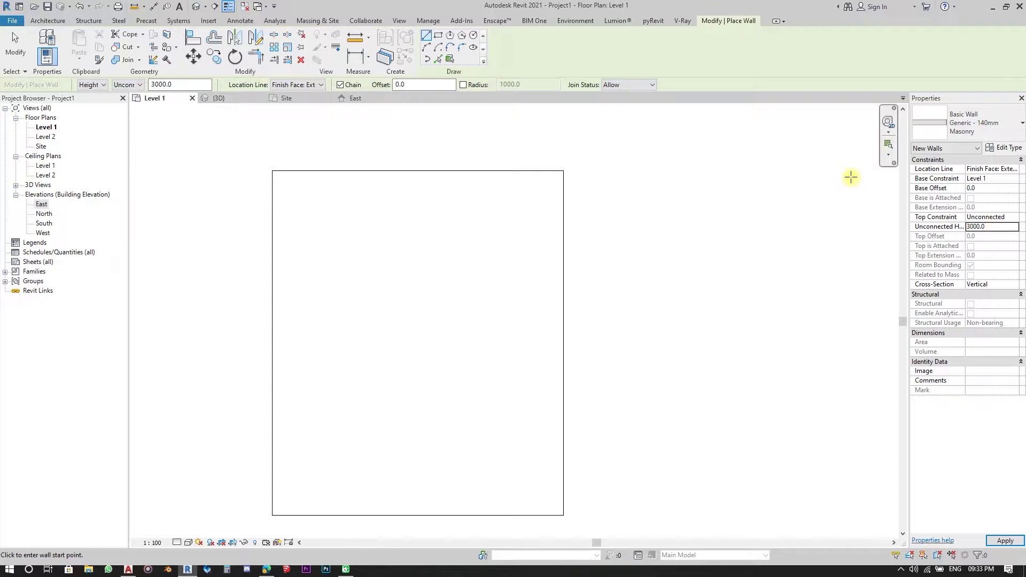
click(438, 36)
scroll(323, 288, up, 2)
click(302, 198)
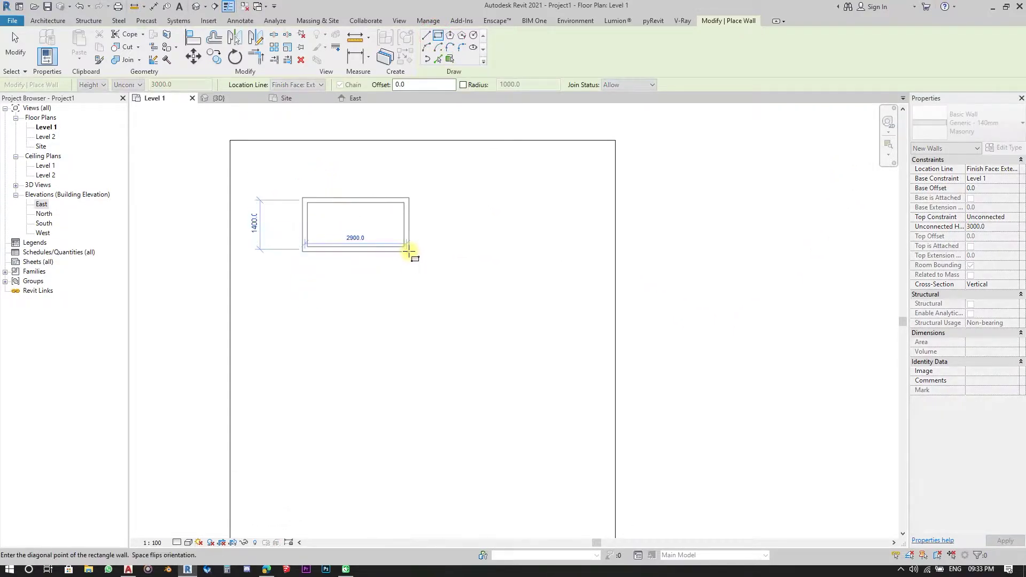
click(407, 301)
middle_drag(307, 480, 315, 301)
middle_drag(339, 256, 339, 408)
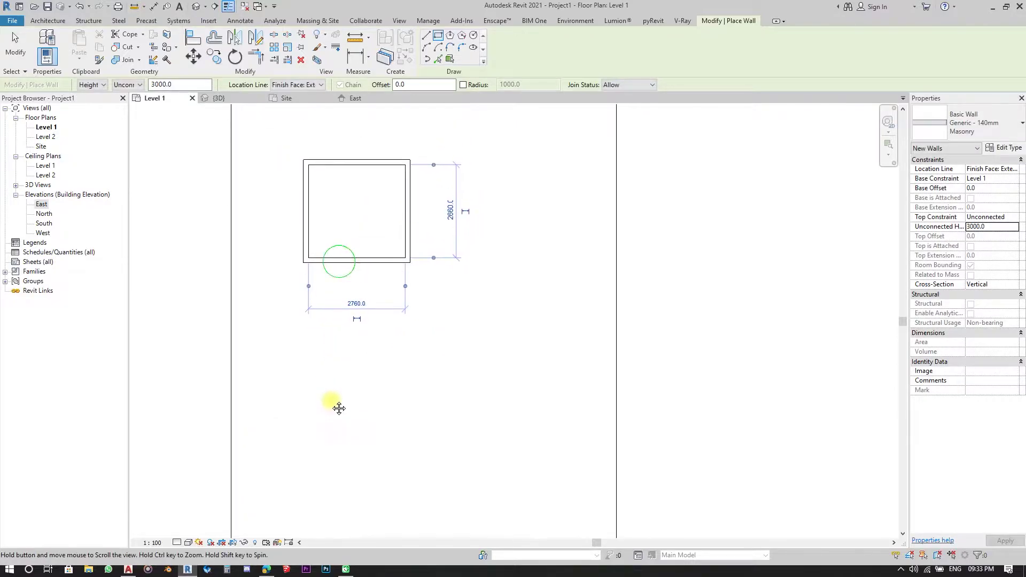
- Draw a second rectangular masonry room below the first, aligned to its width and about 2630 mm long inside
click(303, 341)
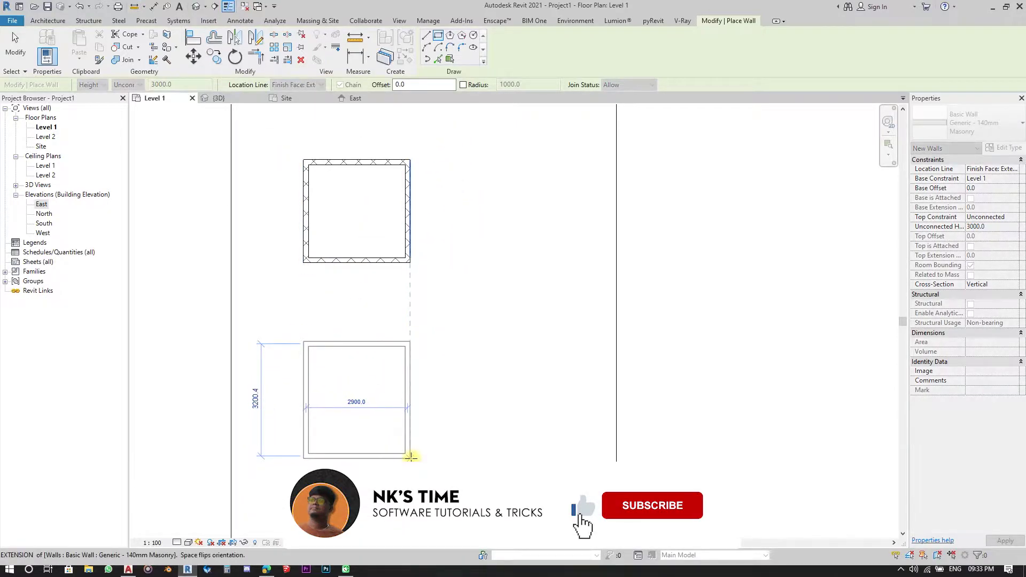
click(408, 442)
middle_drag(413, 331, 416, 353)
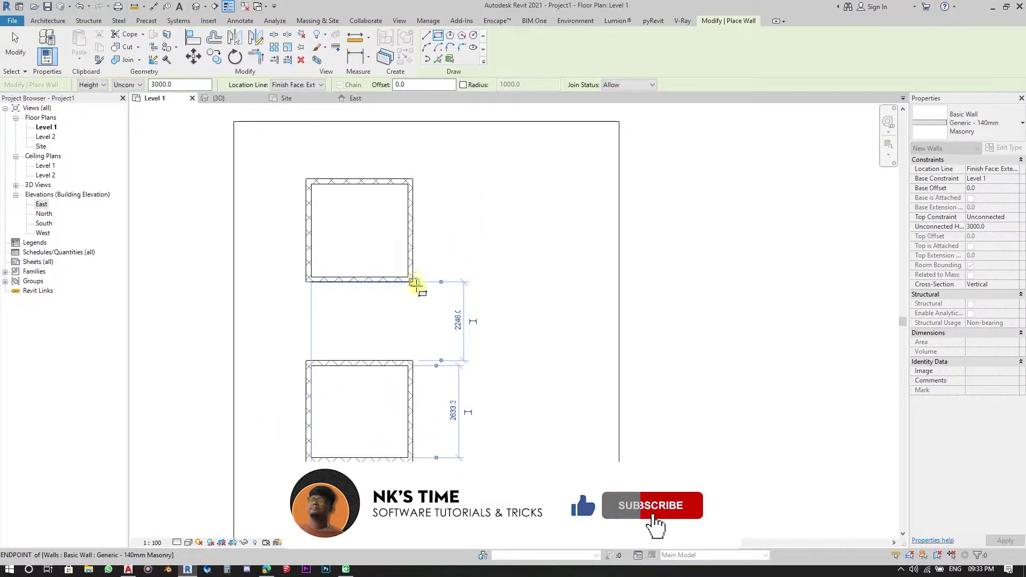
middle_drag(414, 284, 425, 320)
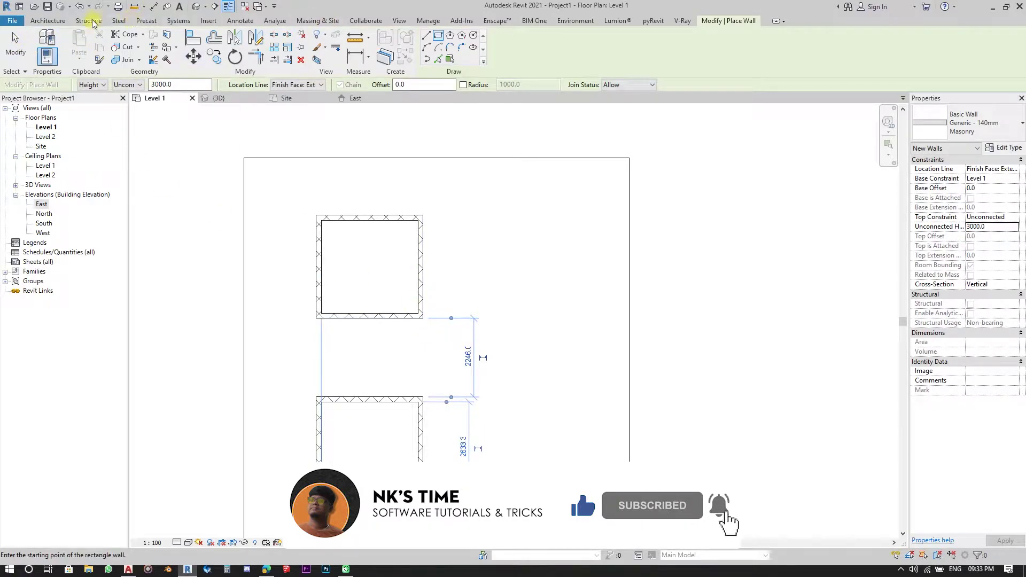
- Place an M_Single-Flush 0915 x 2134mm door in the upper room's east wall near its lower corner, opening inward
click(47, 21)
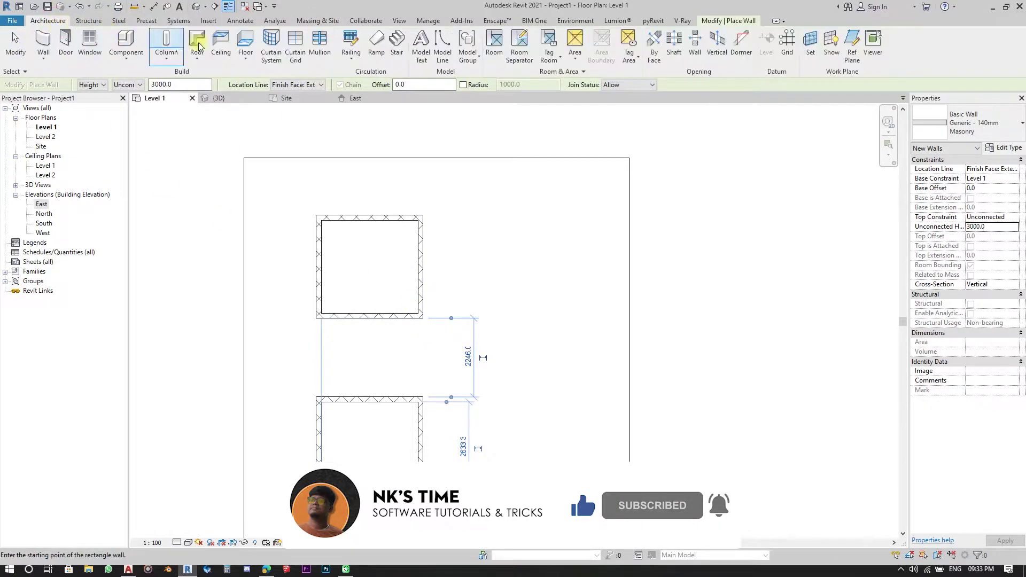
click(66, 43)
click(996, 135)
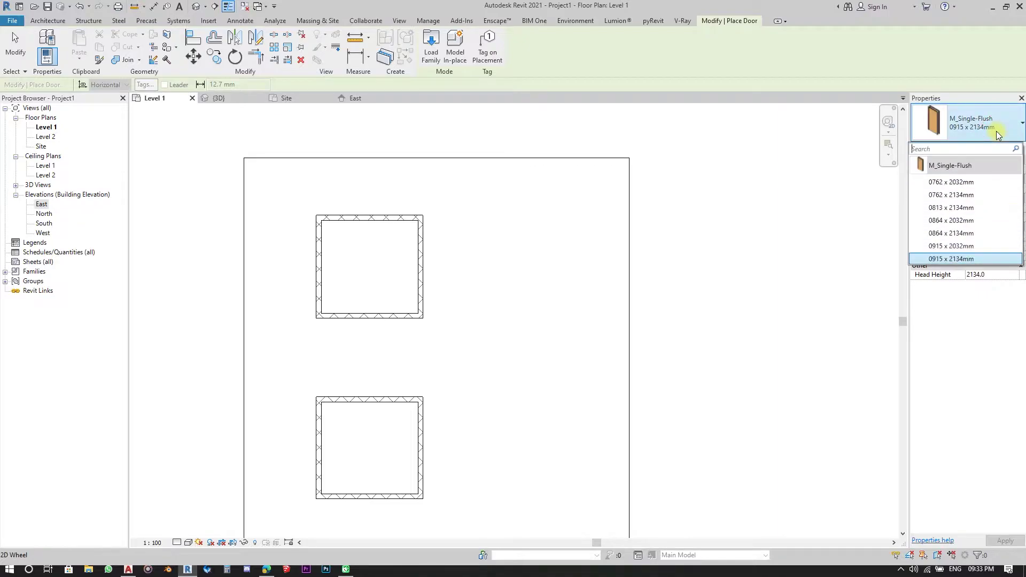
click(994, 259)
scroll(458, 332, up, 2)
middle_drag(473, 363, 491, 366)
scroll(432, 360, up, 2)
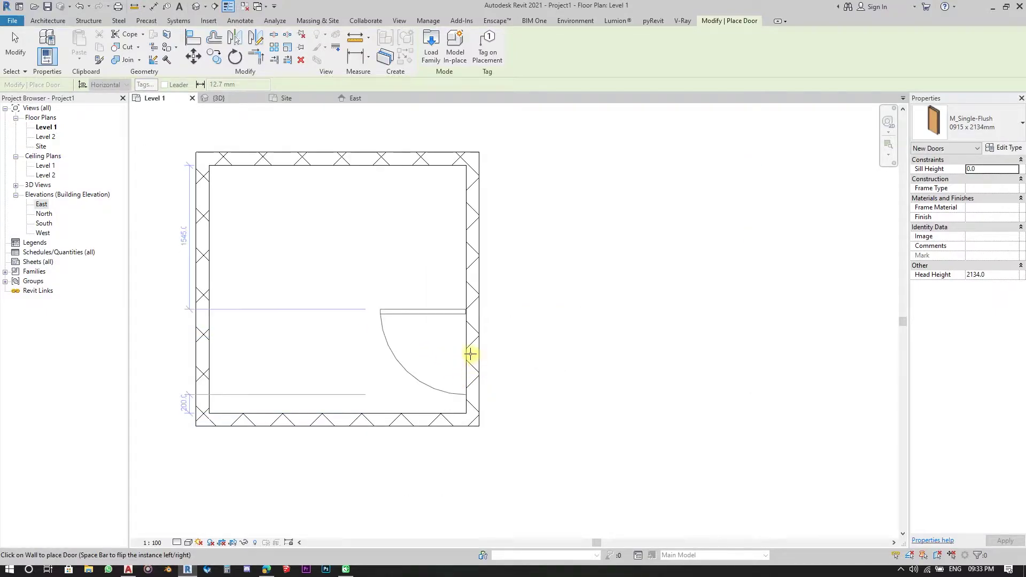
click(422, 359)
click(521, 367)
click(424, 334)
- Place the same single-flush door in the lower room's east wall, 200 mm from the inner lower corner
scroll(384, 160, down, 2)
middle_drag(453, 435, 461, 344)
scroll(401, 446, up, 1)
click(437, 407)
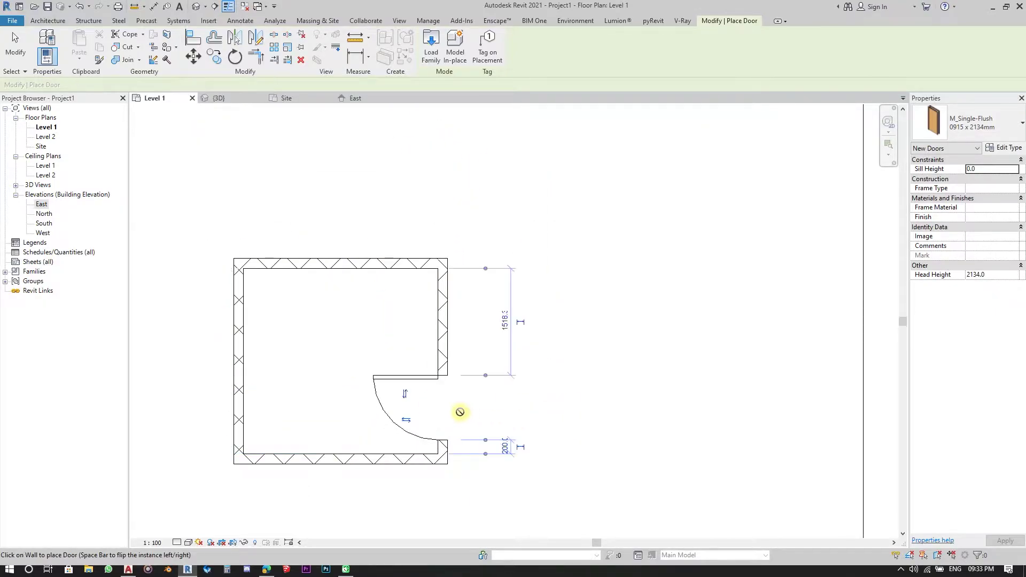
scroll(526, 393, down, 2)
scroll(435, 249, up, 1)
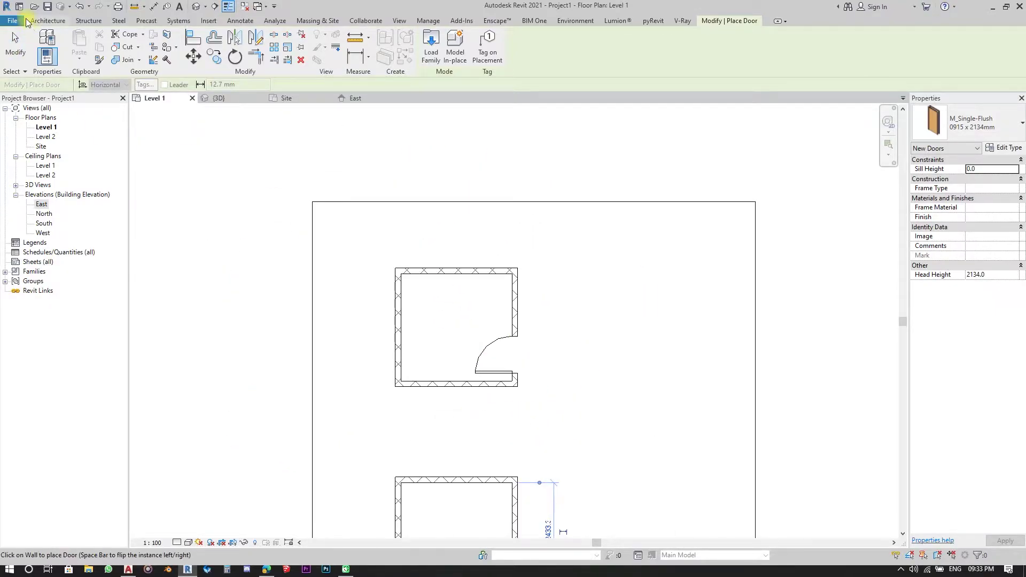
- Place an M_Fixed 0915 x 1830mm window in the upper room's east wall, above the door in plan
click(48, 20)
click(84, 36)
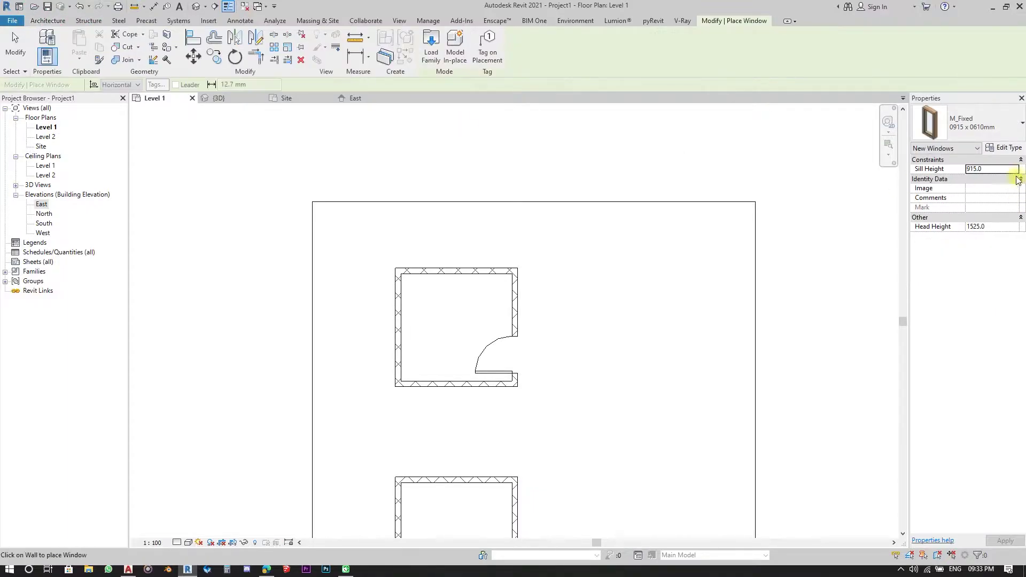
click(969, 123)
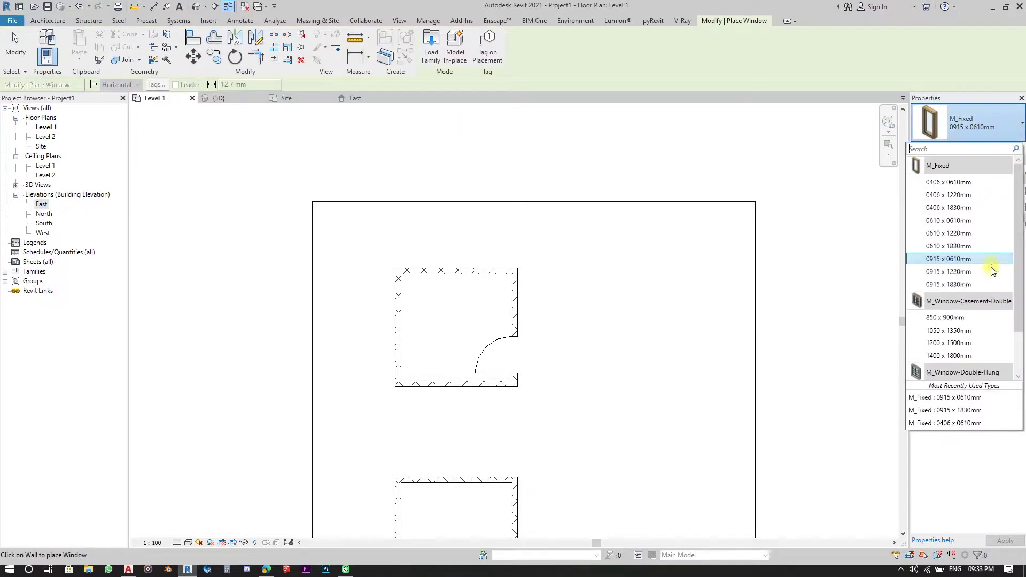
click(962, 284)
scroll(508, 280, up, 2)
click(517, 312)
- Place a matching 0915 x 1830mm fixed window in the lower room's east wall, 200 mm from the inner upper corner
scroll(508, 299, down, 3)
scroll(502, 340, up, 2)
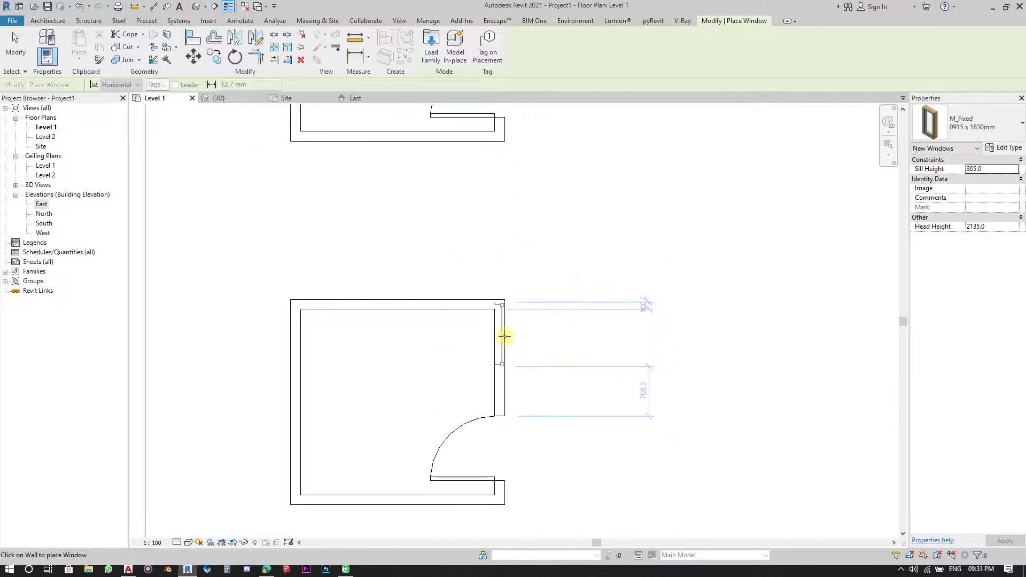
click(502, 353)
scroll(548, 366, down, 2)
scroll(545, 363, down, 1)
middle_drag(398, 273, 400, 352)
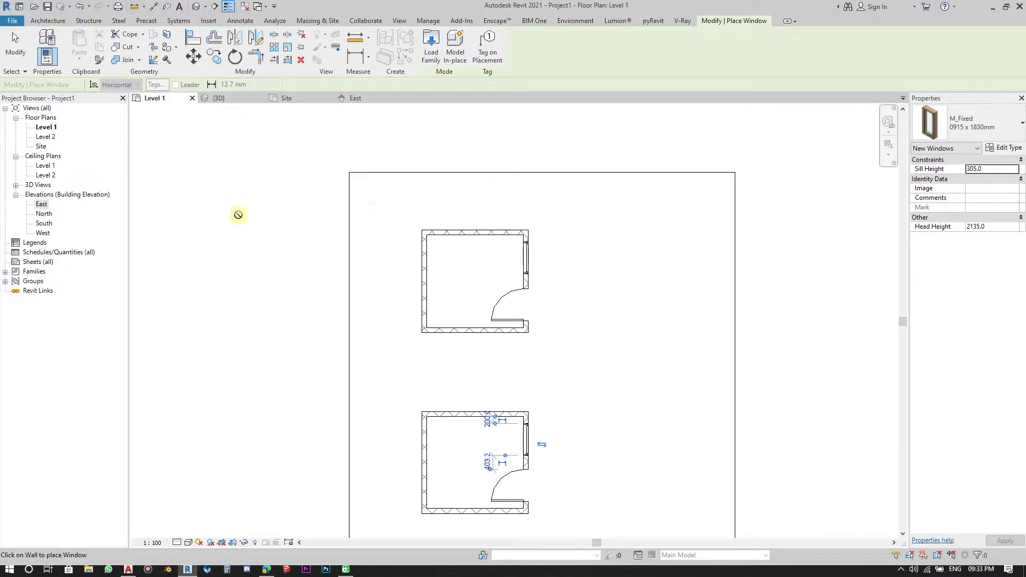
- Place an M_Fixed 0610 x 0610mm window in the west wall of each room, 300 mm from the inner lower corner
click(986, 123)
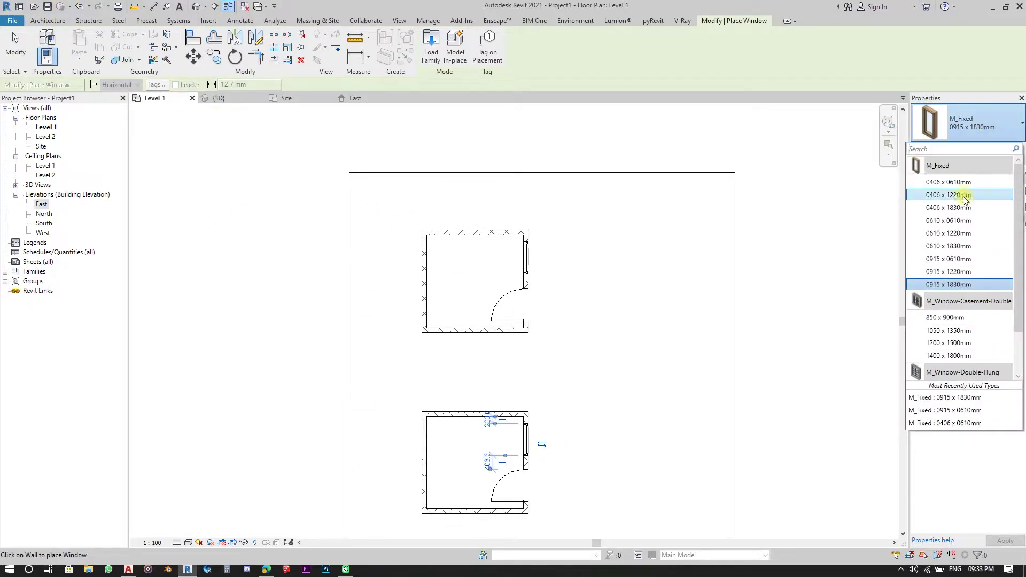
click(987, 227)
scroll(411, 288, up, 5)
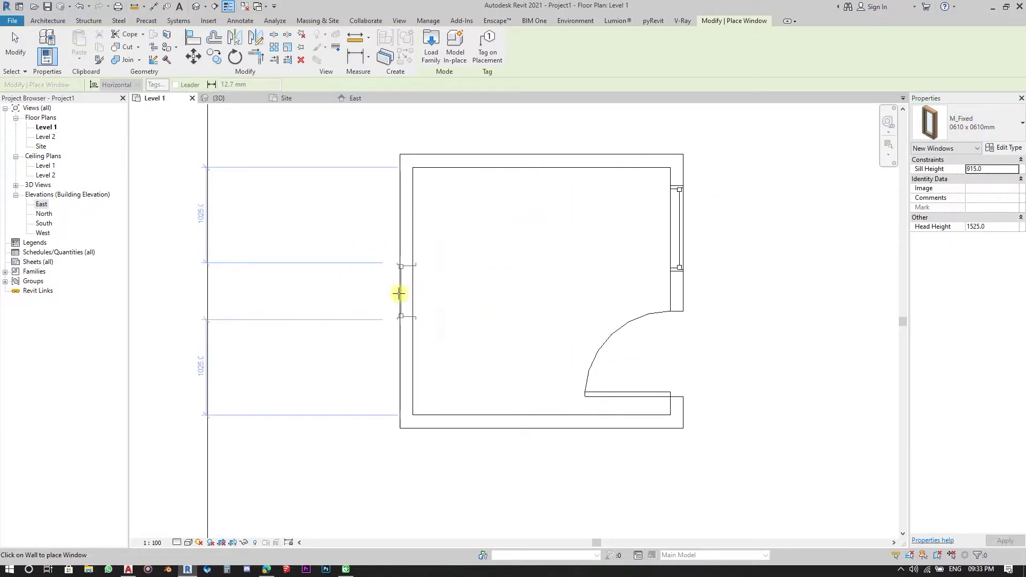
click(398, 362)
scroll(481, 347, down, 3)
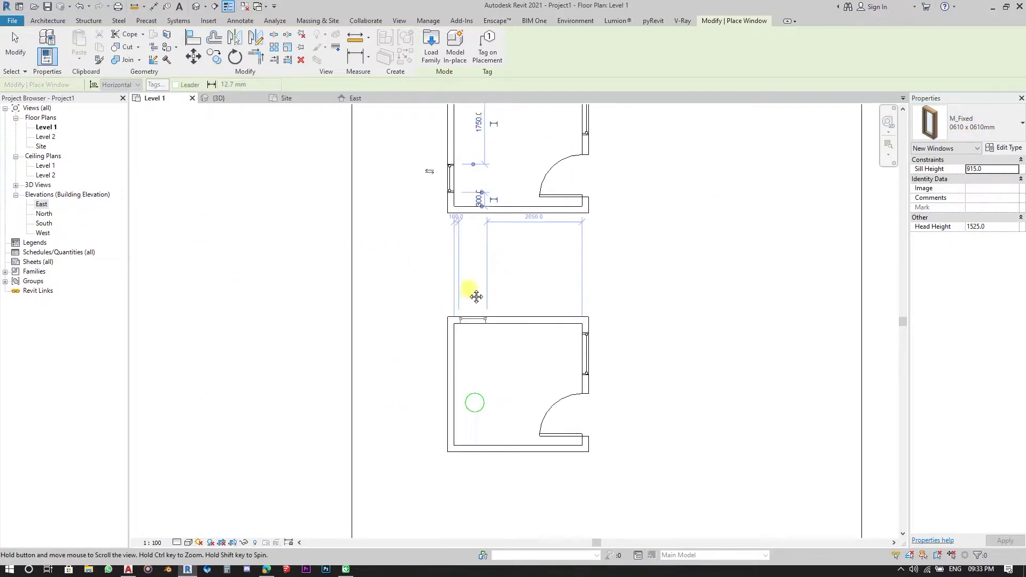
click(444, 379)
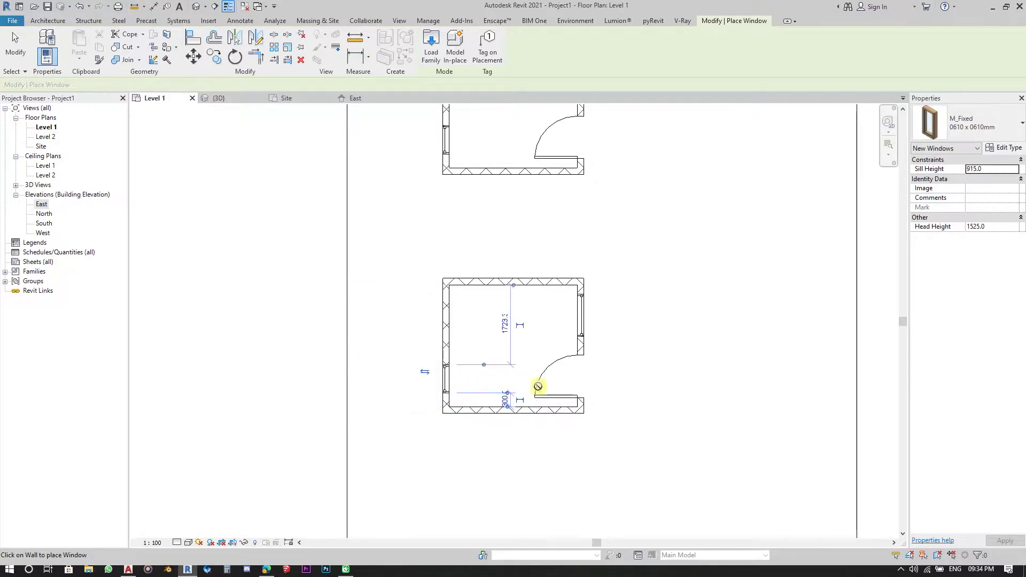
middle_drag(546, 387, 530, 413)
key(Escape)
key(Escape)
- Examine both masonry rooms in 3D from several angles, checking their doors and windows and how the walls meet the floor
click(214, 97)
mouse_move(466, 242)
shift+middle_down()
mouse_move(575, 326)
mouse_move(465, 246)
shift+middle_up()
scroll(636, 401, up, 5)
shift+middle_drag(460, 385, 723, 382)
scroll(716, 380, down, 4)
shift+middle_drag(475, 333, 470, 366)
scroll(447, 355, down, 2)
scroll(431, 280, up, 2)
scroll(438, 329, up, 4)
shift+middle_drag(438, 329, 449, 393)
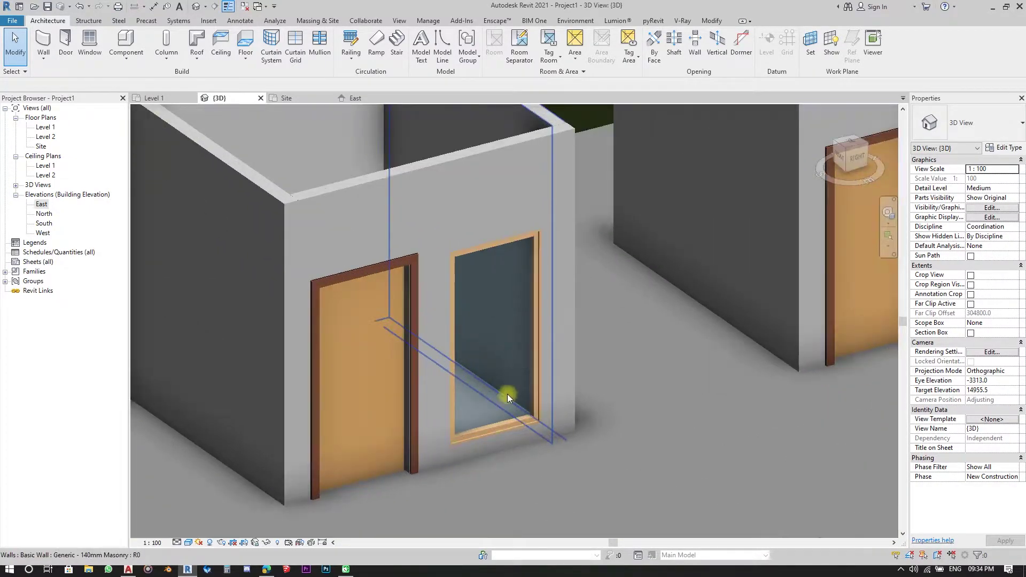
scroll(453, 403, down, 3)
scroll(530, 288, up, 3)
scroll(463, 222, down, 2)
shift+middle_drag(367, 355, 319, 99)
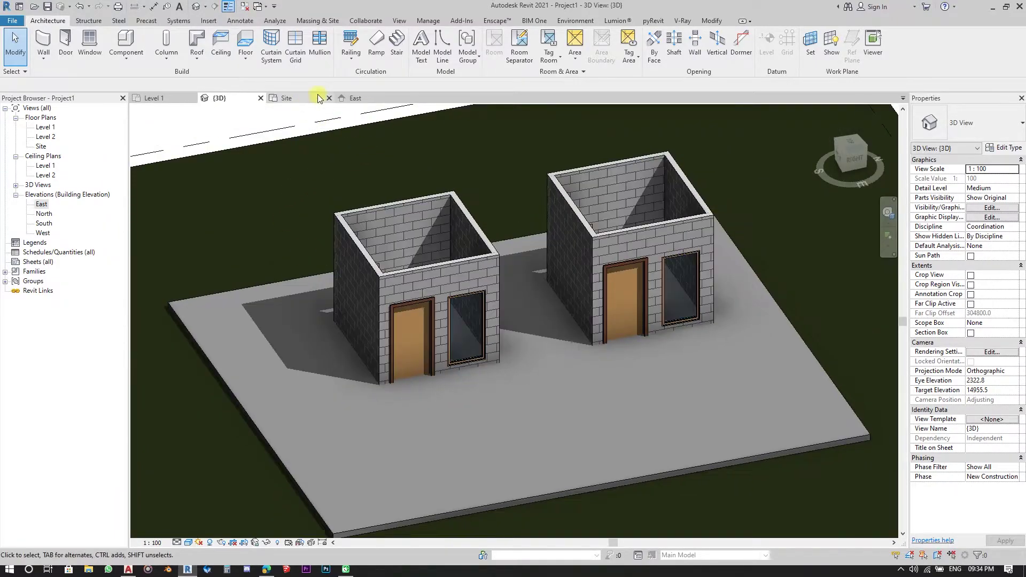
- Set the elevation of Level 2 to 3000 mm in the East elevation view
click(155, 98)
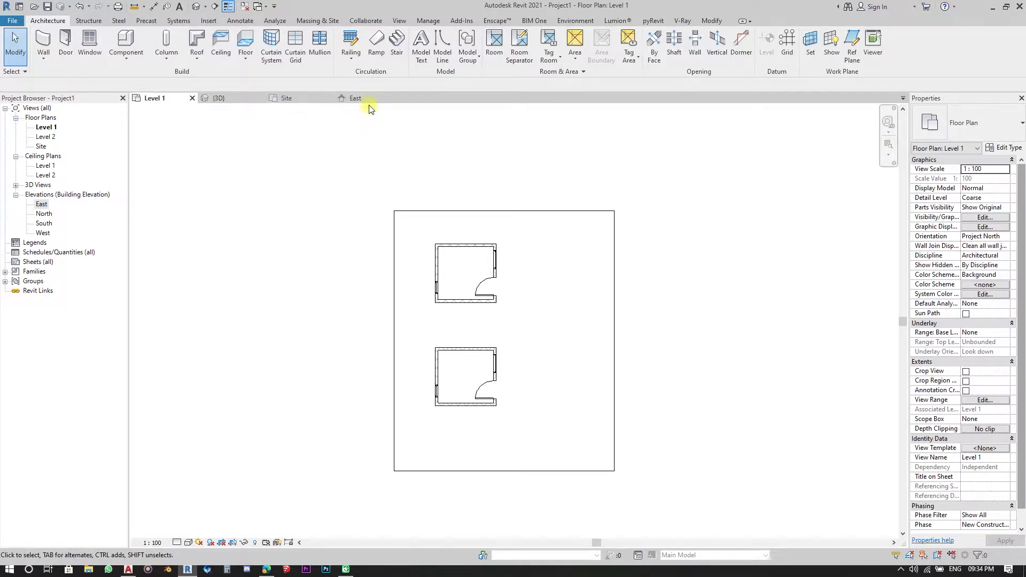
click(354, 98)
scroll(584, 291, up, 4)
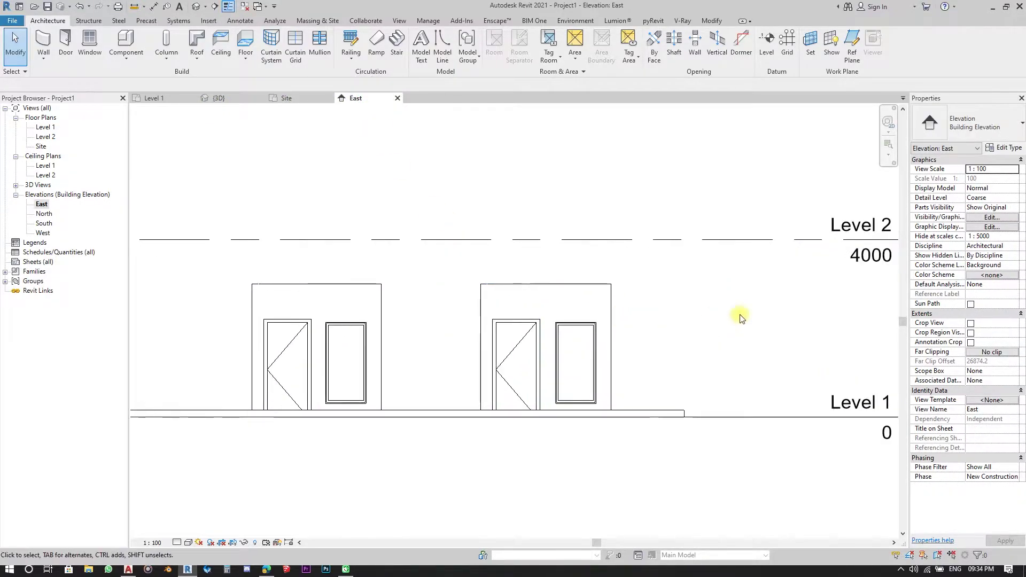
scroll(659, 240, up, 1)
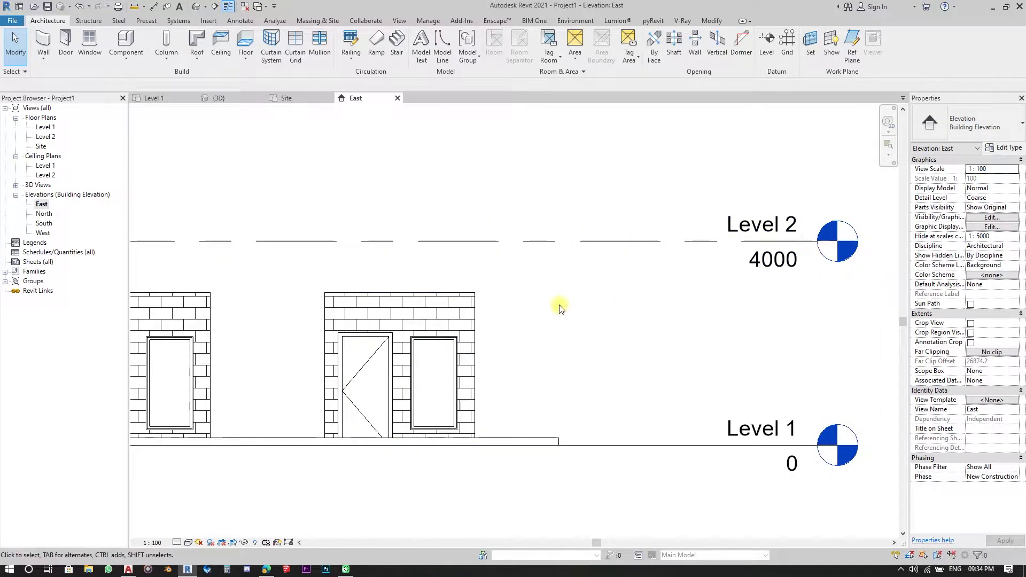
double_click(794, 265)
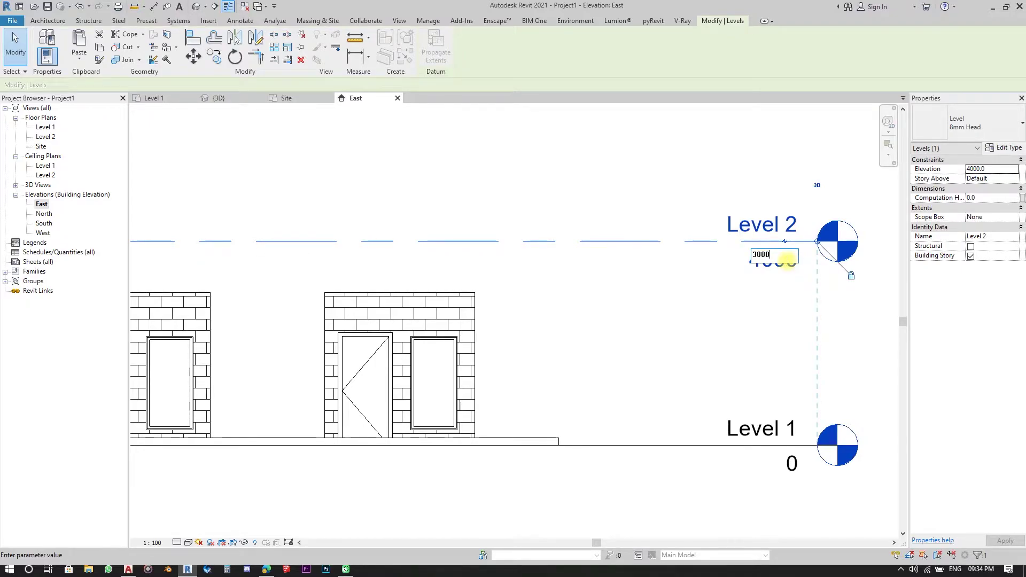
key(Return)
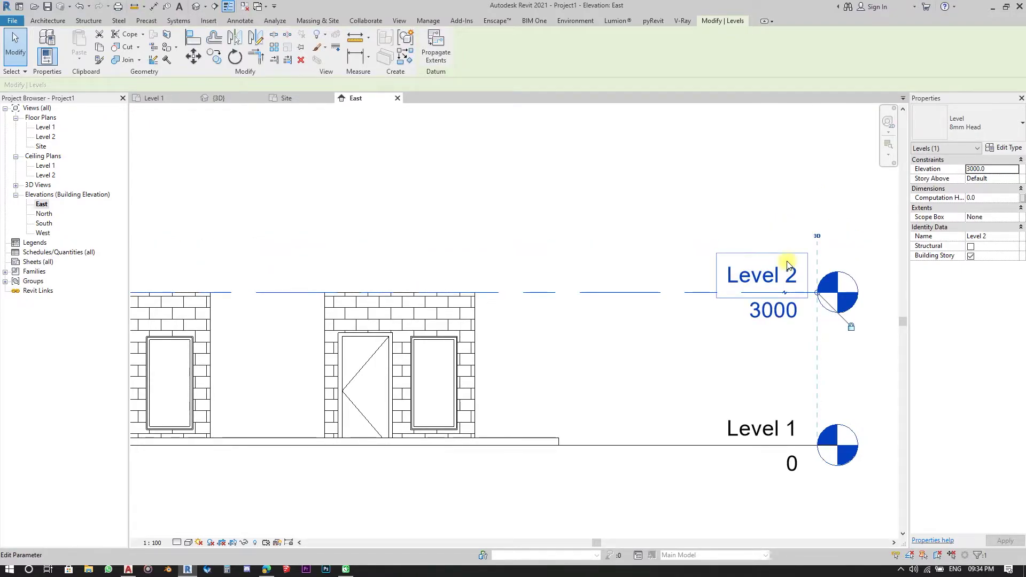
click(499, 229)
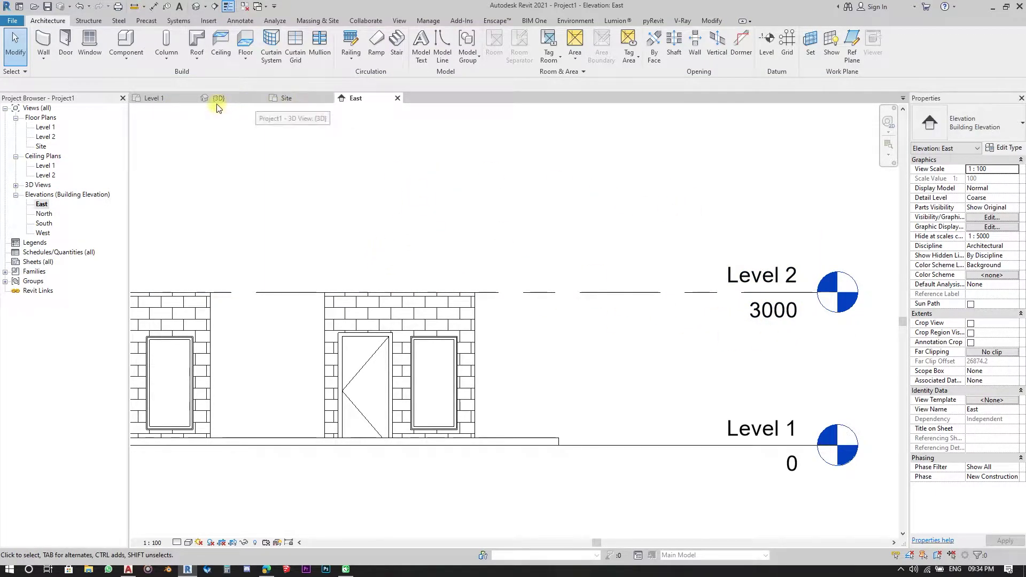
- In the Level 2 floor plan, start a roof by footprint and sketch a circular boundary about 2400 mm in radius centred on the upper room
double_click(45, 137)
scroll(443, 267, up, 4)
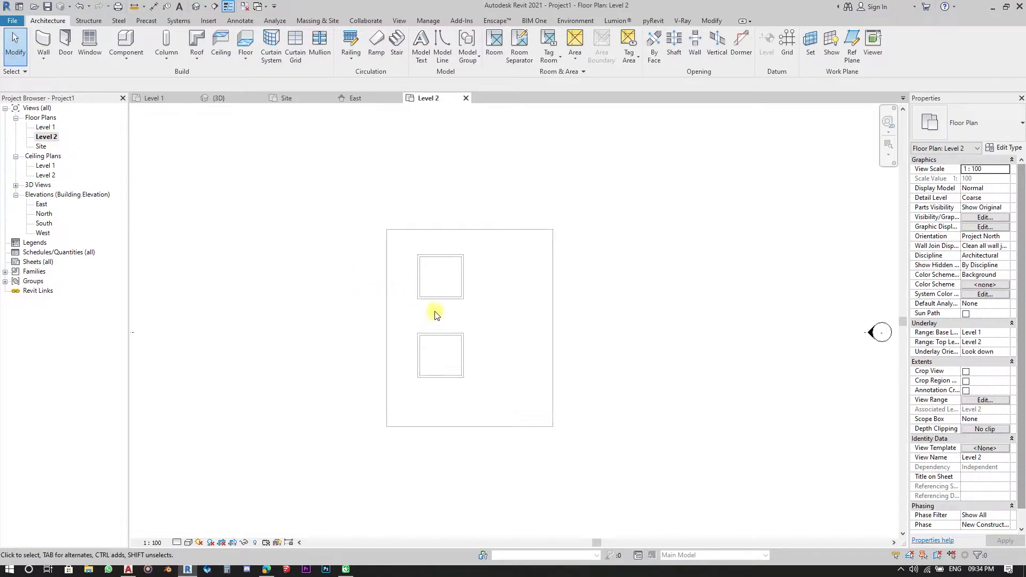
middle_drag(395, 133, 377, 135)
click(203, 49)
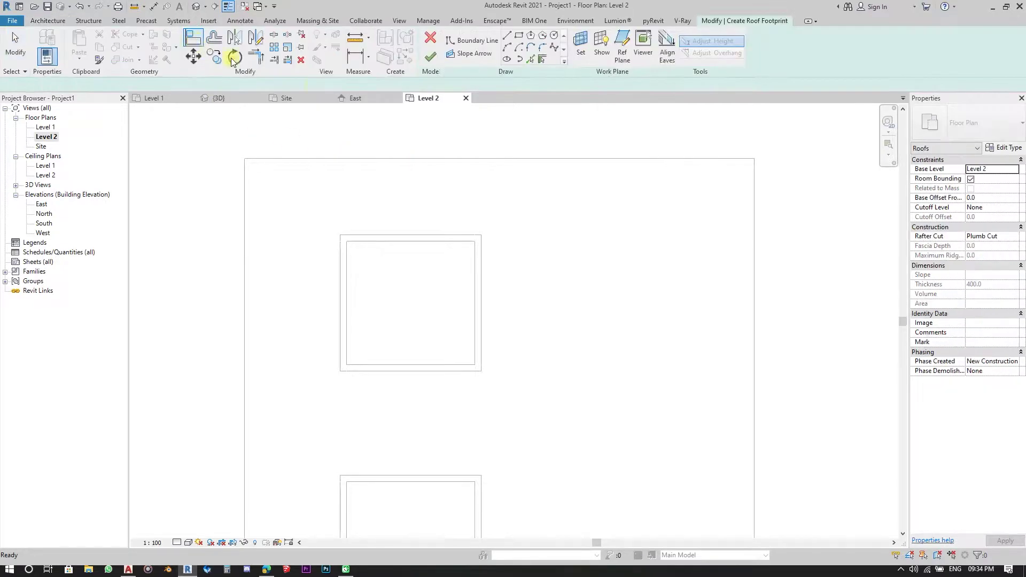
scroll(430, 219, up, 1)
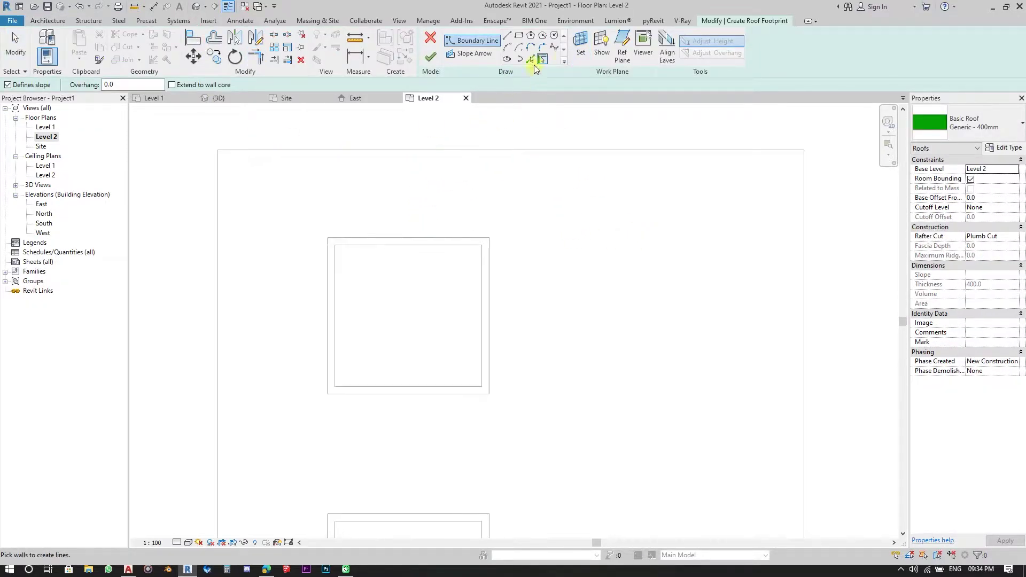
click(521, 37)
scroll(359, 251, up, 2)
middle_drag(343, 278, 335, 255)
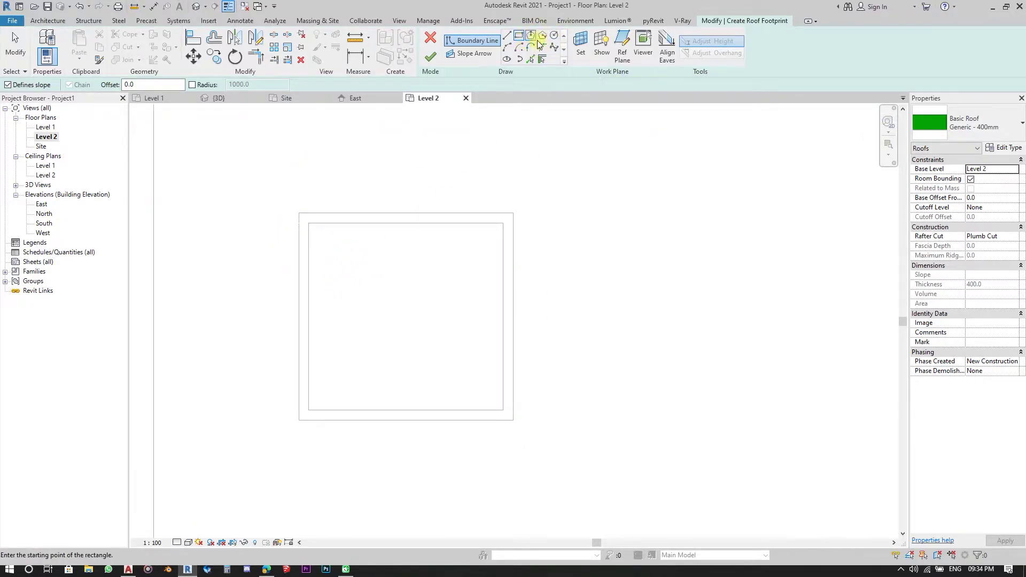
click(555, 37)
click(400, 314)
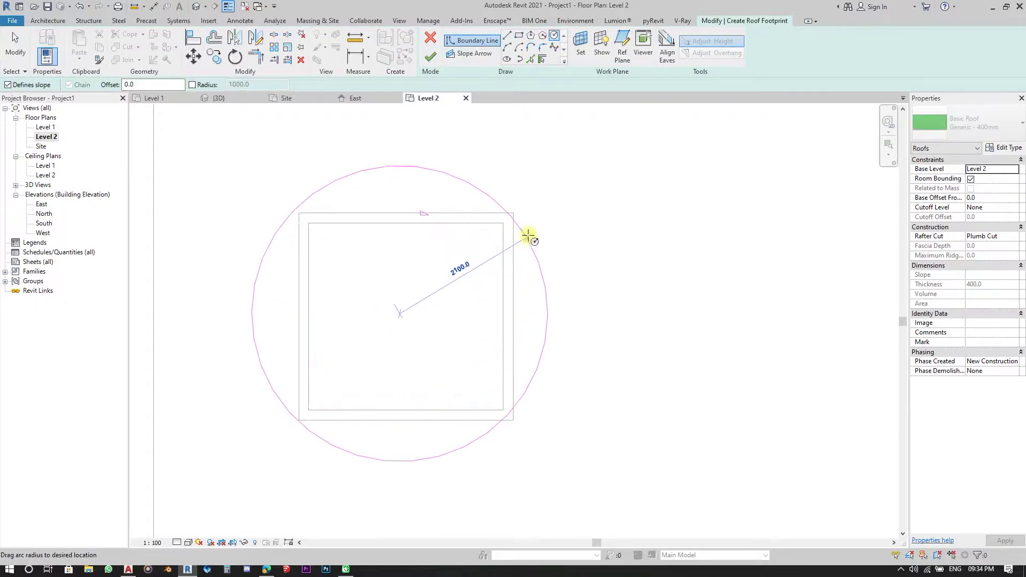
click(545, 228)
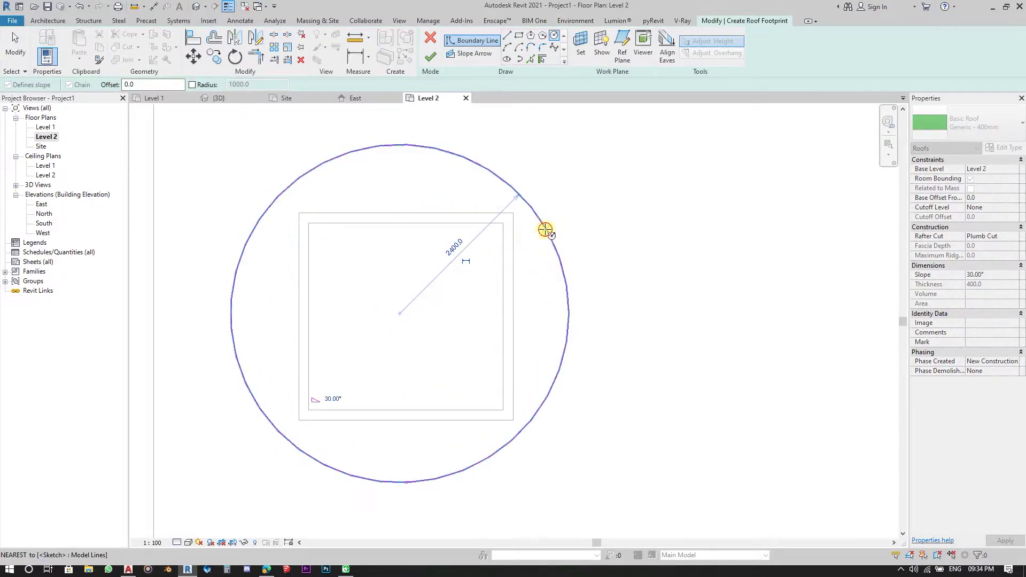
- Sketch a second circular roof boundary about 2410 mm in radius around the lower room and try to finish the roof
scroll(545, 230, down, 4)
middle_drag(442, 366, 439, 297)
scroll(438, 298, up, 1)
click(443, 333)
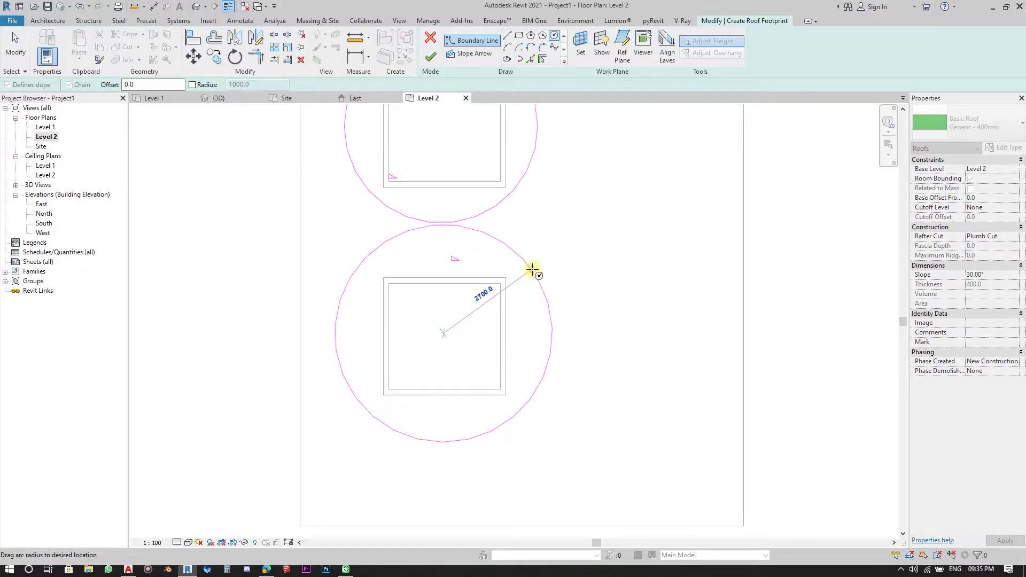
click(524, 279)
scroll(421, 388, down, 3)
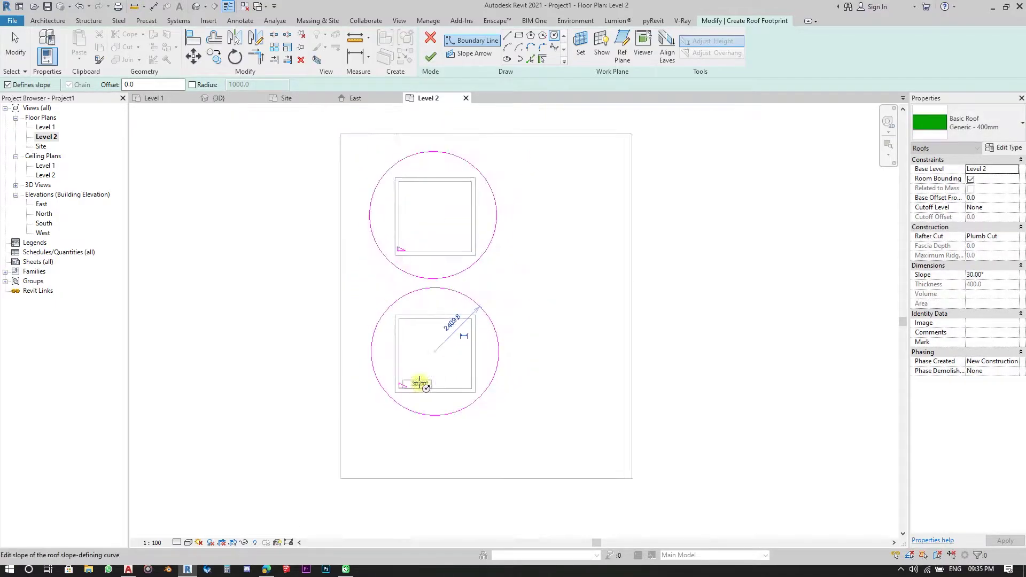
scroll(419, 388, down, 1)
middle_drag(453, 336, 444, 419)
scroll(443, 414, up, 1)
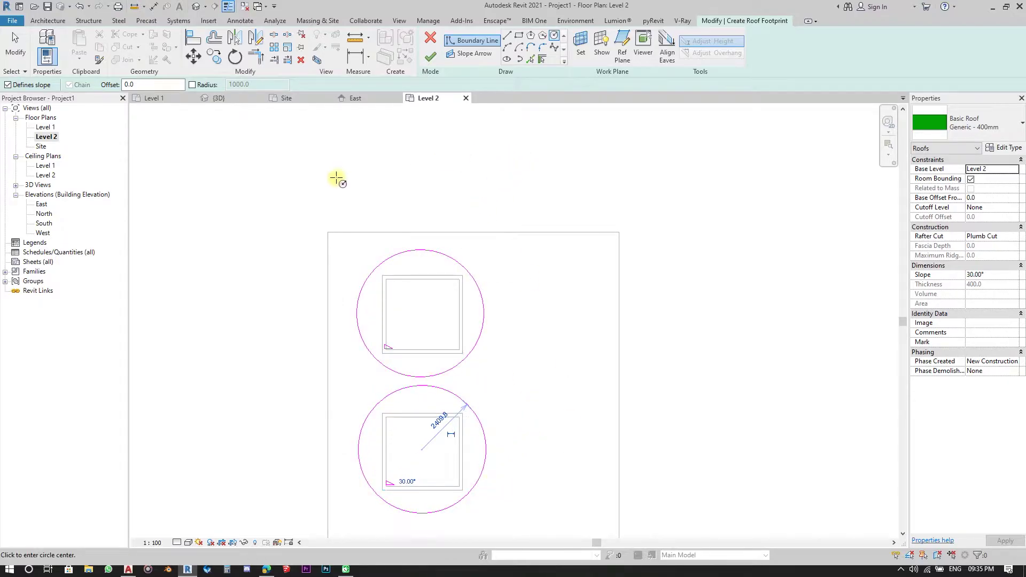
click(433, 58)
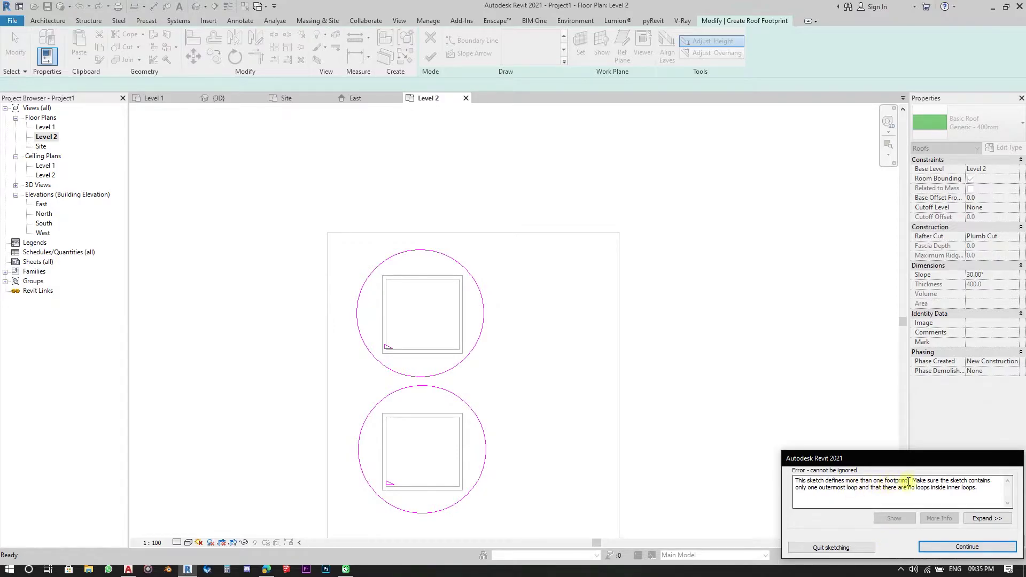
- Delete the lower room's circle from the roof footprint sketch
scroll(389, 374, up, 2)
middle_drag(459, 422, 466, 381)
scroll(441, 307, down, 1)
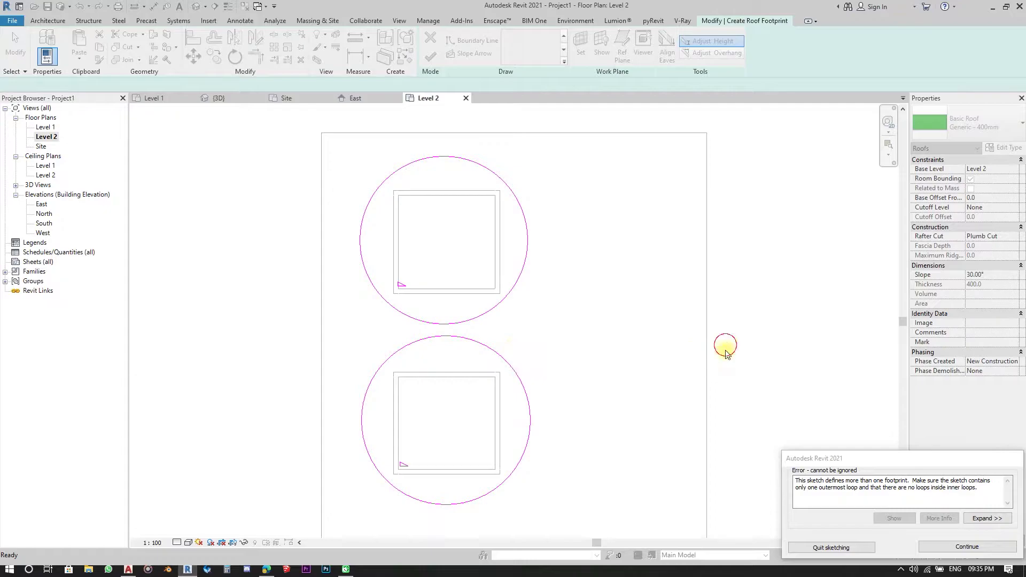
click(815, 548)
click(579, 292)
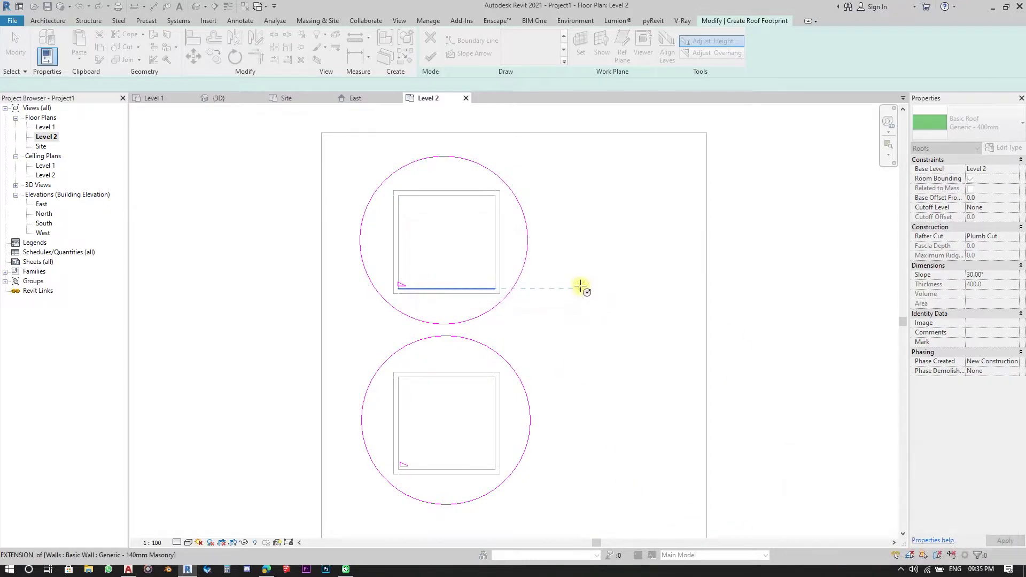
click(510, 379)
key(Delete)
- Finish the roof footprint over the upper room and attach the highlighted walls to the roof
scroll(435, 206, up, 3)
scroll(416, 267, up, 1)
middle_drag(463, 250, 465, 257)
middle_drag(476, 489, 479, 342)
middle_drag(562, 461, 550, 390)
scroll(546, 379, down, 1)
middle_drag(520, 193, 508, 377)
scroll(473, 304, up, 2)
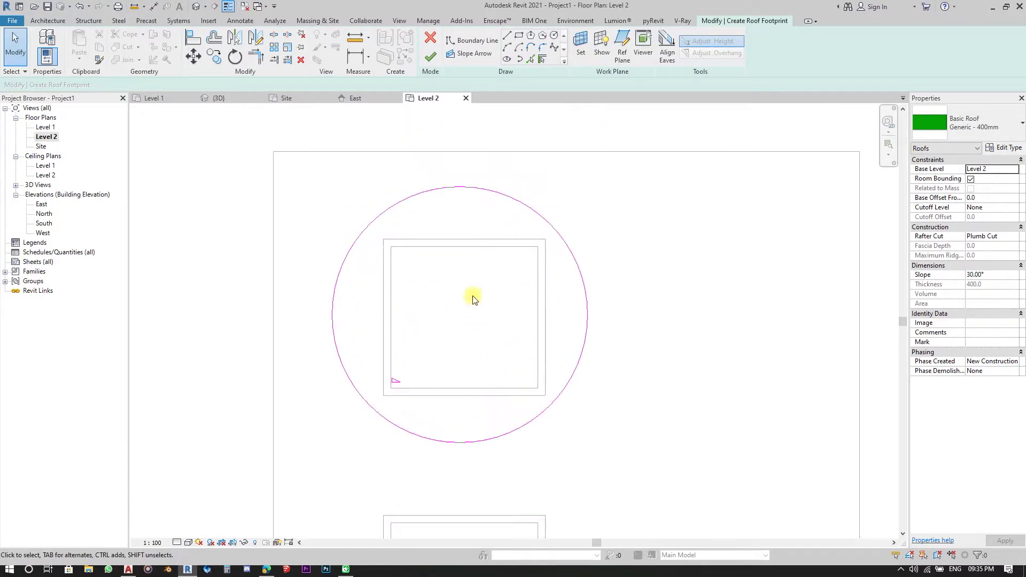
click(430, 59)
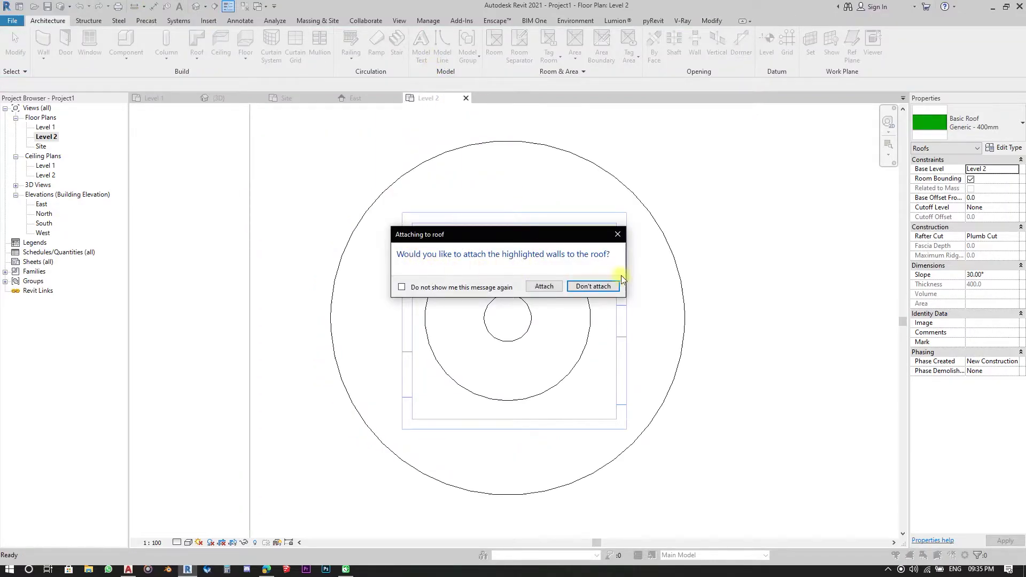
click(544, 287)
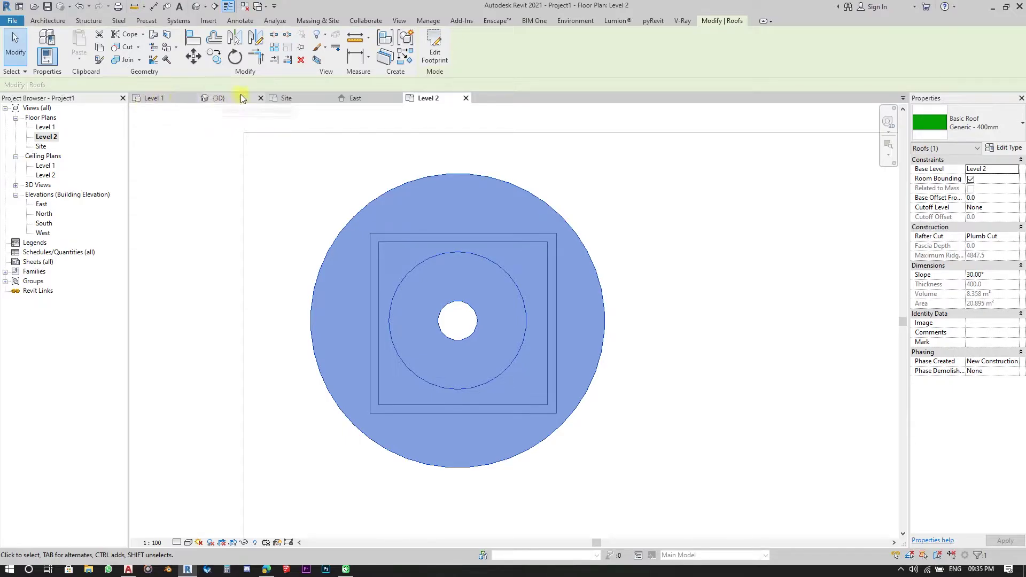
- In the 3D view, edit the conical roof's type structure and set its structural layer thickness to 150 mm
click(225, 98)
key(Escape)
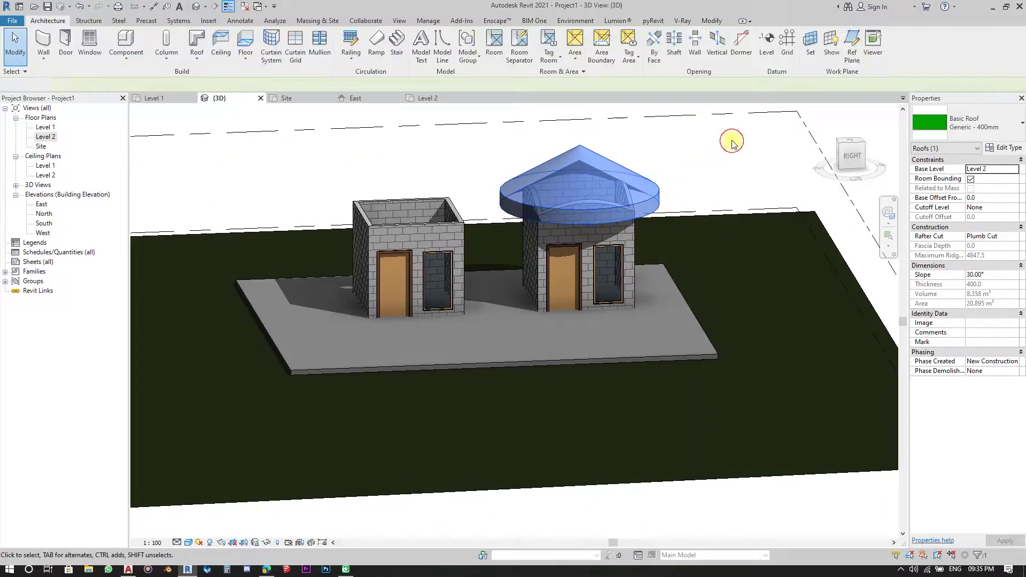
shift+middle_drag(527, 219, 555, 142)
scroll(541, 206, up, 3)
shift+middle_drag(542, 206, 602, 360)
scroll(602, 359, up, 5)
click(667, 303)
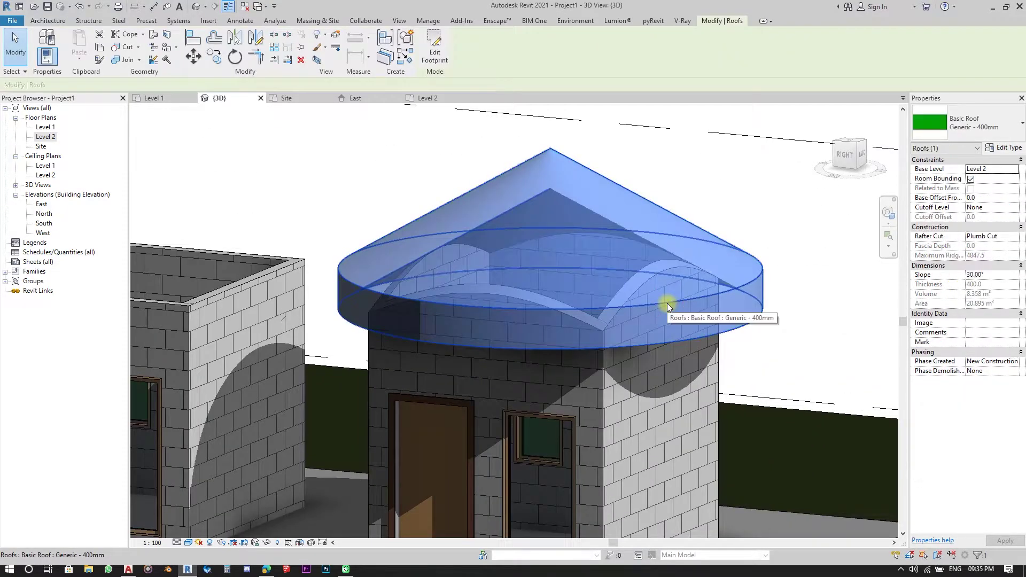
click(989, 148)
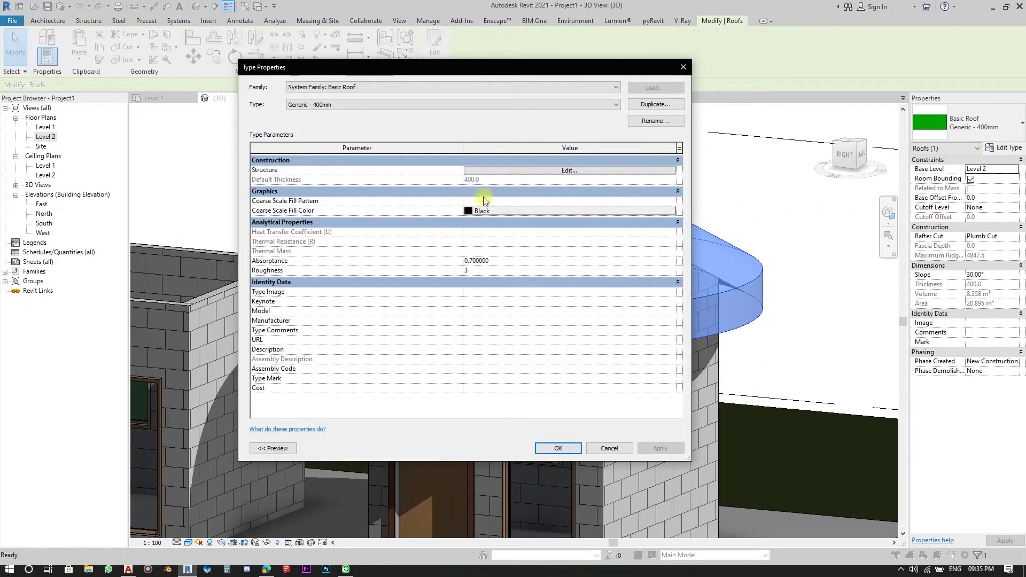
click(610, 170)
click(509, 168)
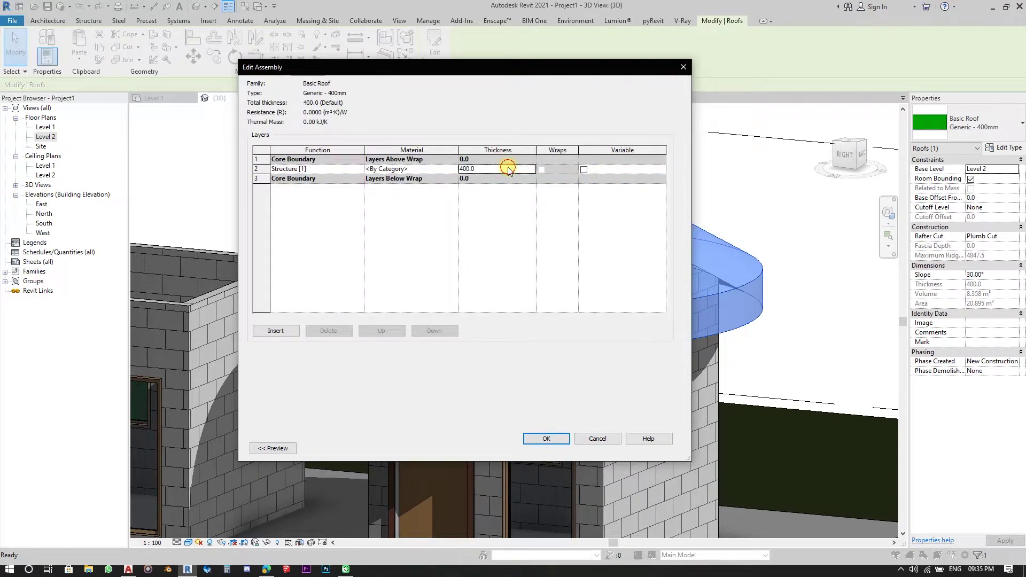
text(150)
- Open the material choices for the roof's structural layer and search them for "terra"
click(453, 170)
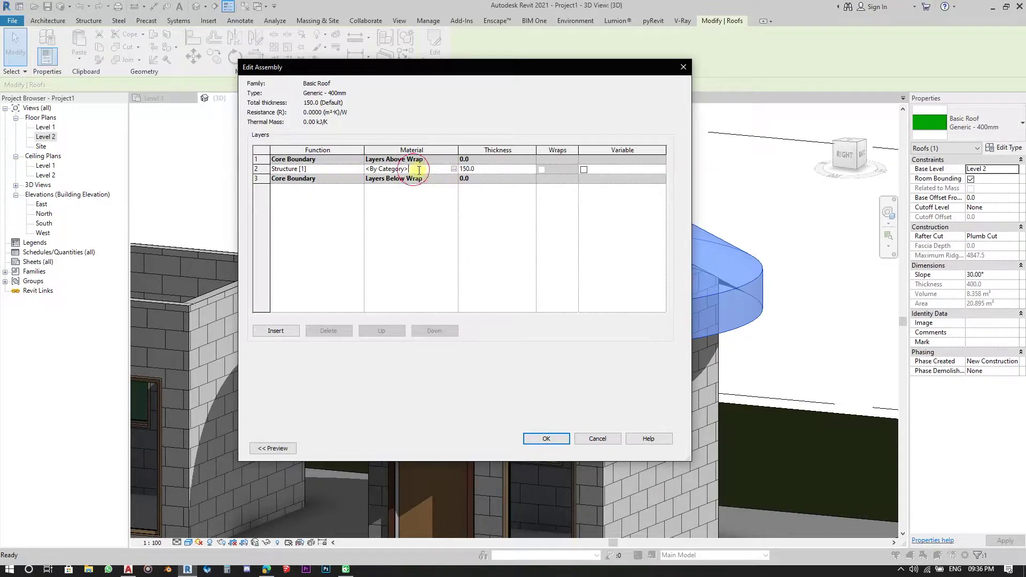
click(454, 170)
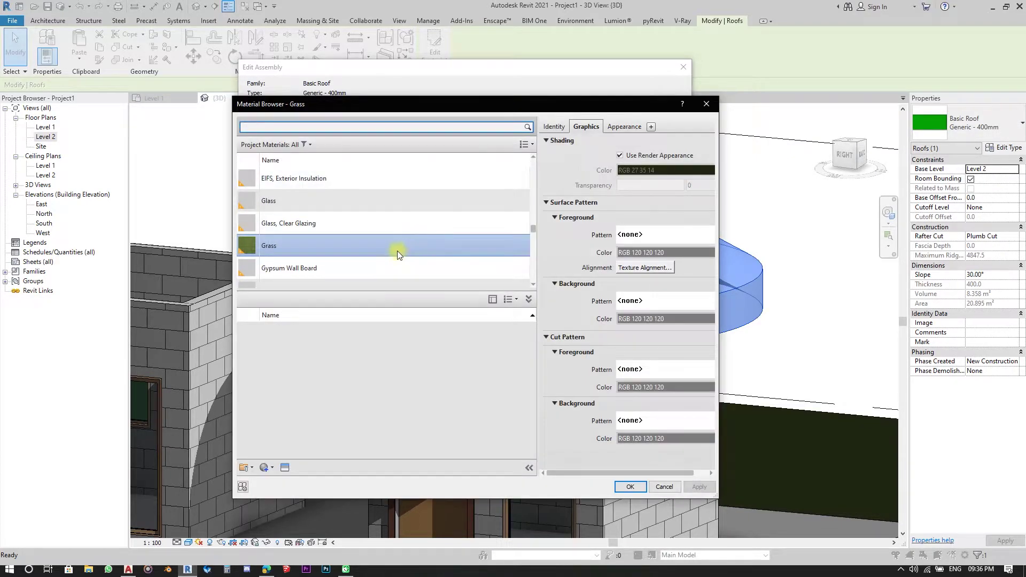
scroll(399, 249, down, 2)
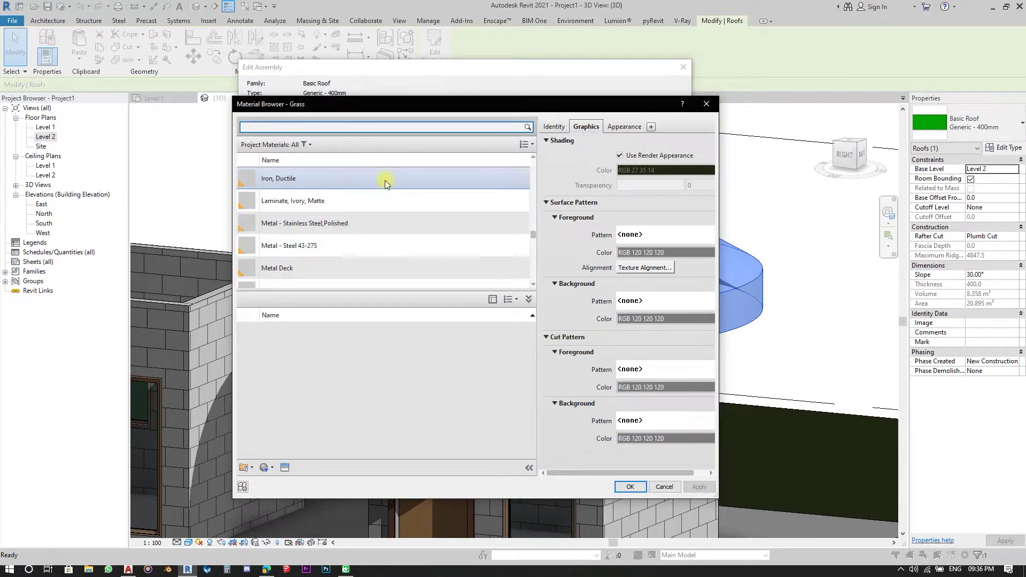
scroll(374, 198, up, 3)
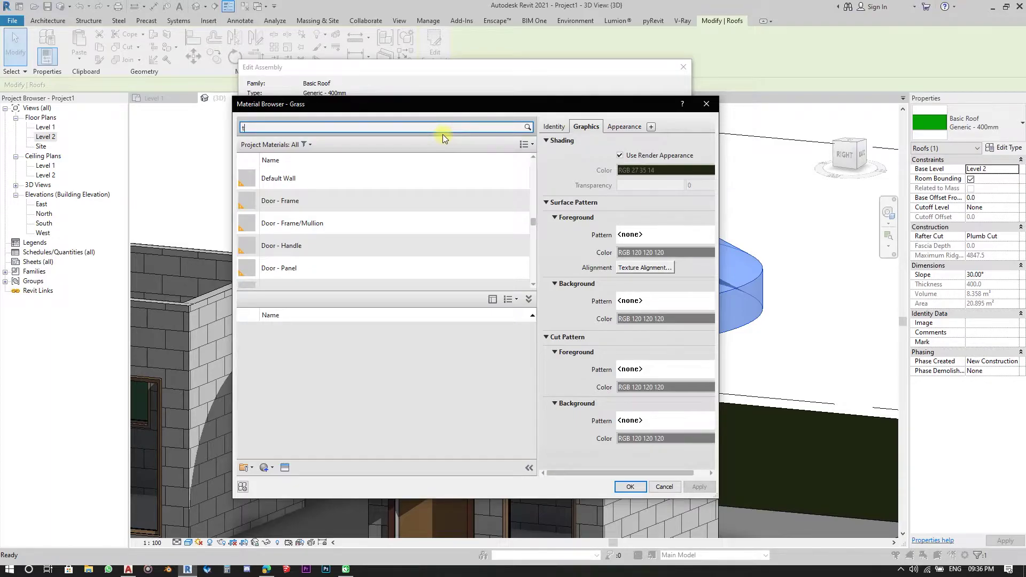
text(a)
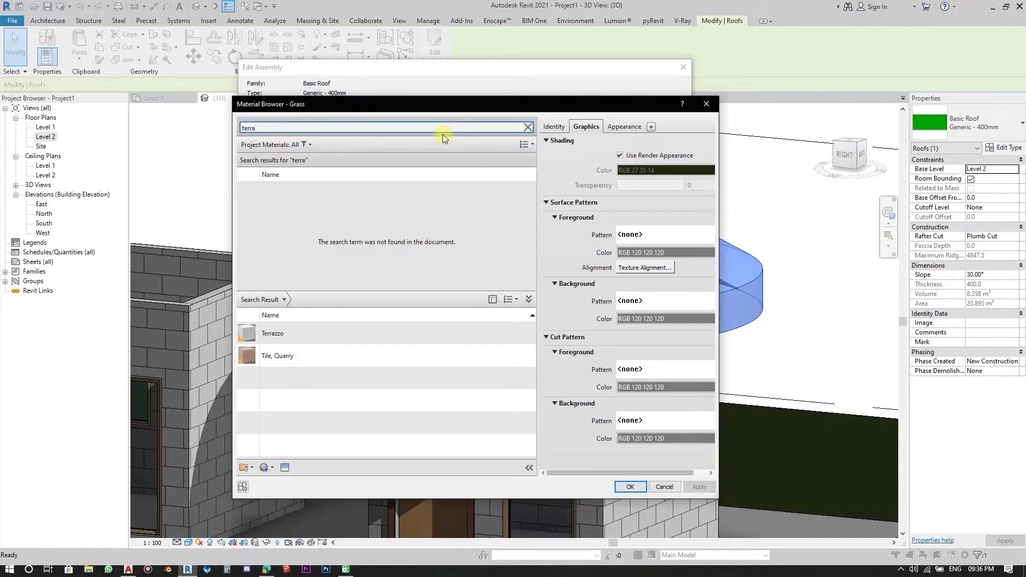
- Search the materials for "tile" and add Tile, Quarry from the library to the project
key(BackSpace)
key(BackSpace)
key(BackSpace)
key(BackSpace)
text(tile)
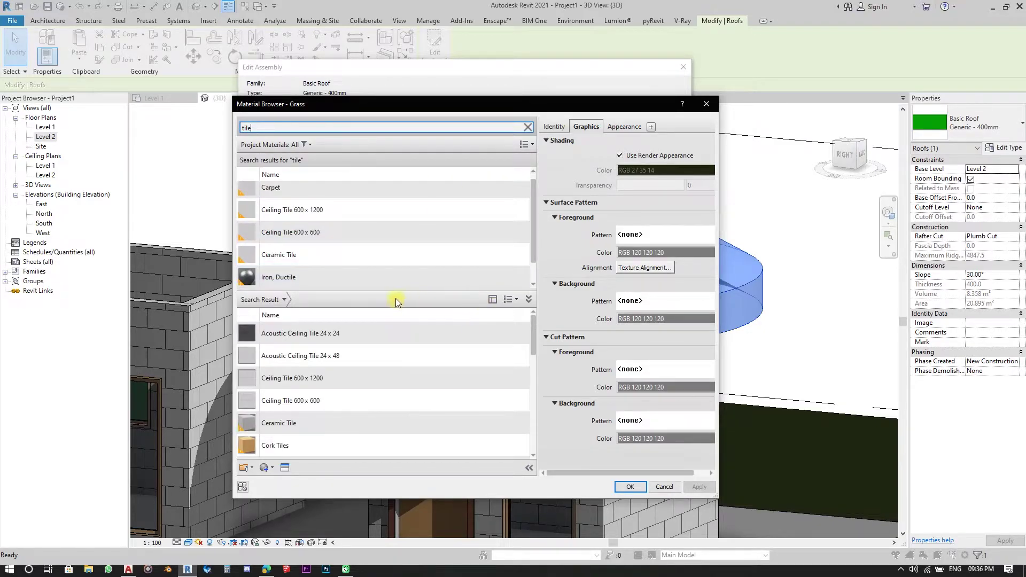
scroll(362, 231, down, 2)
scroll(349, 385, down, 10)
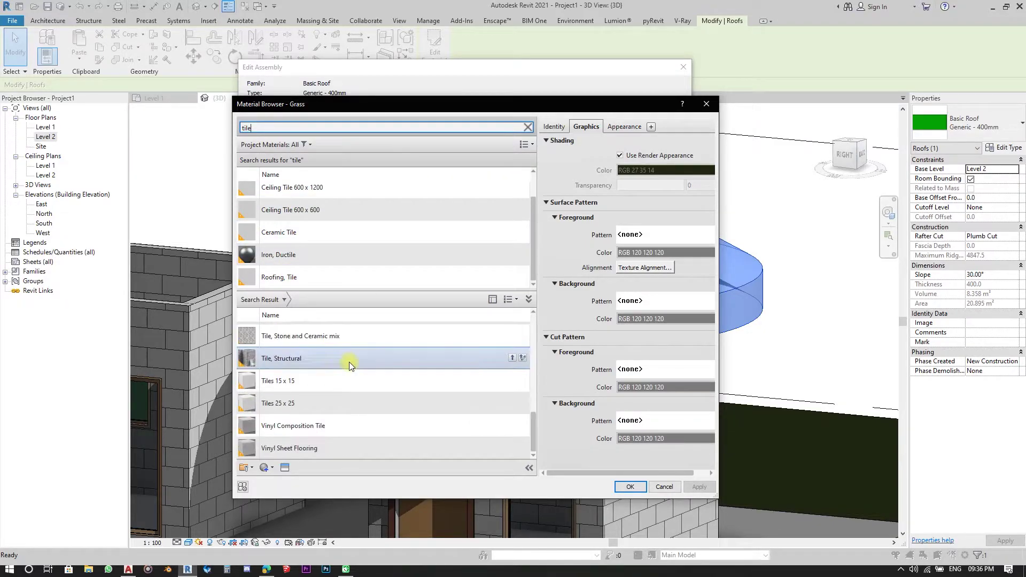
scroll(345, 415, up, 5)
scroll(348, 389, down, 2)
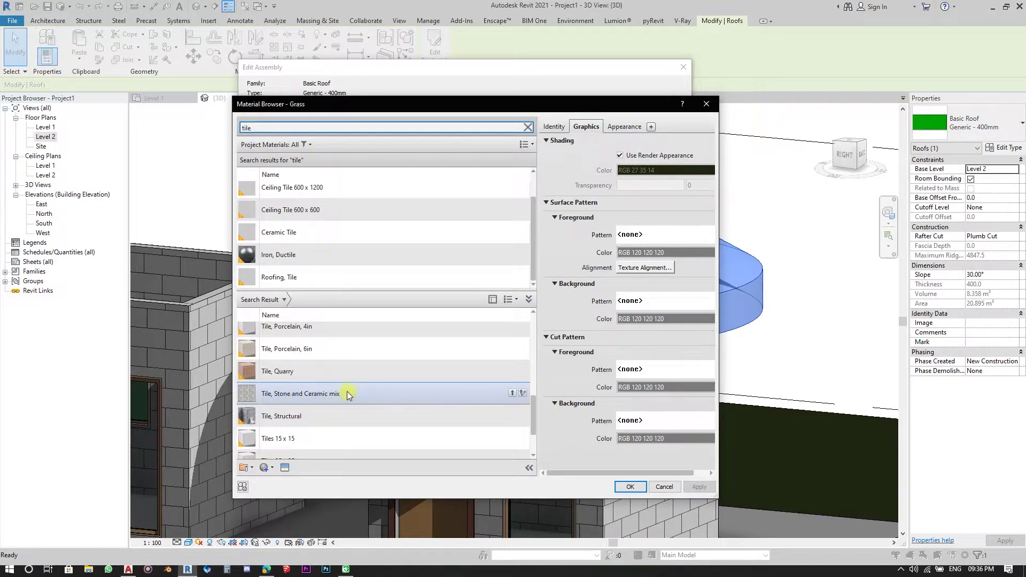
double_click(297, 370)
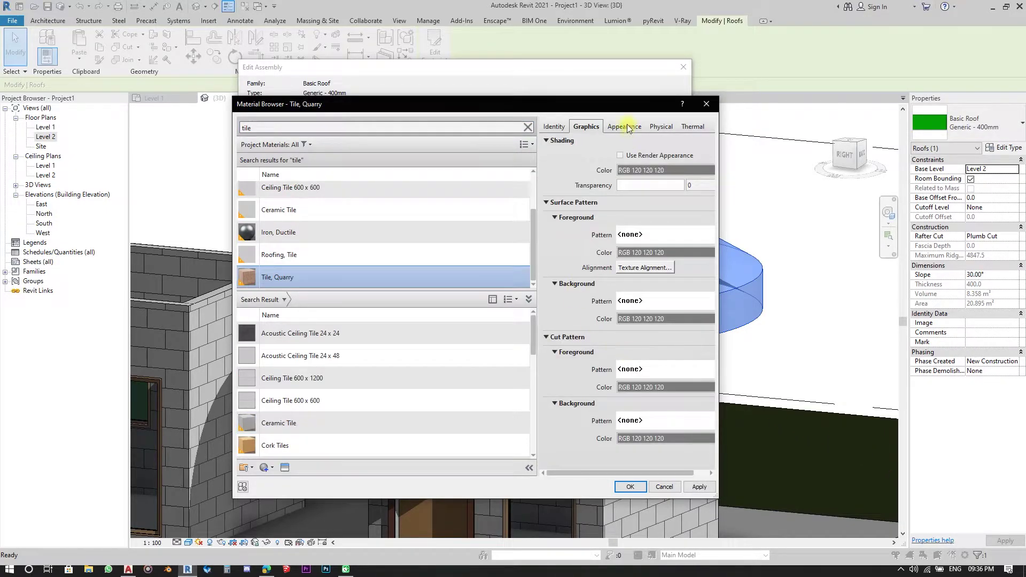
- Make Tile, Quarry use its render appearance, assign it to the structural layer and apply the roof type changes
click(634, 155)
click(695, 487)
click(631, 486)
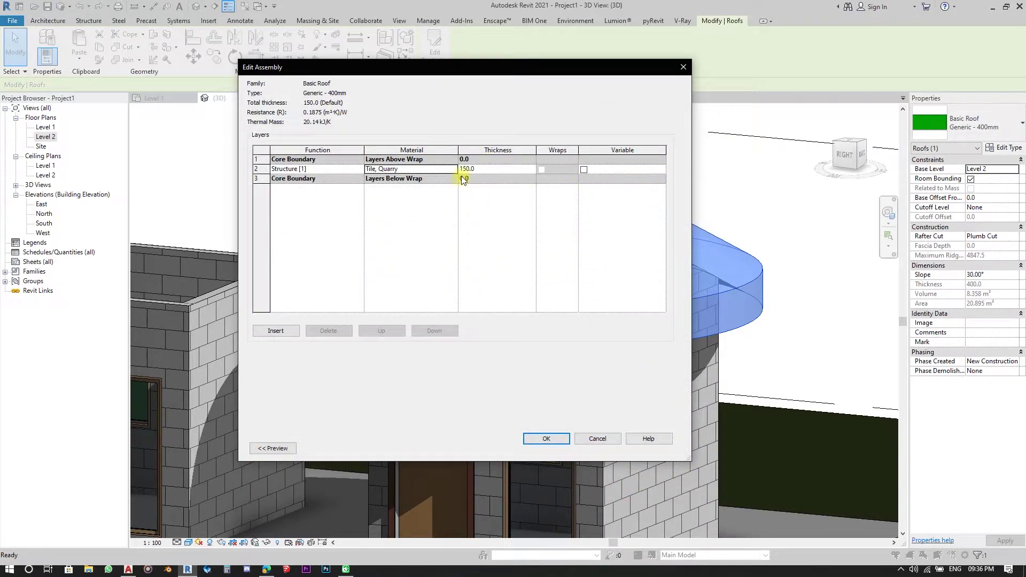
click(544, 437)
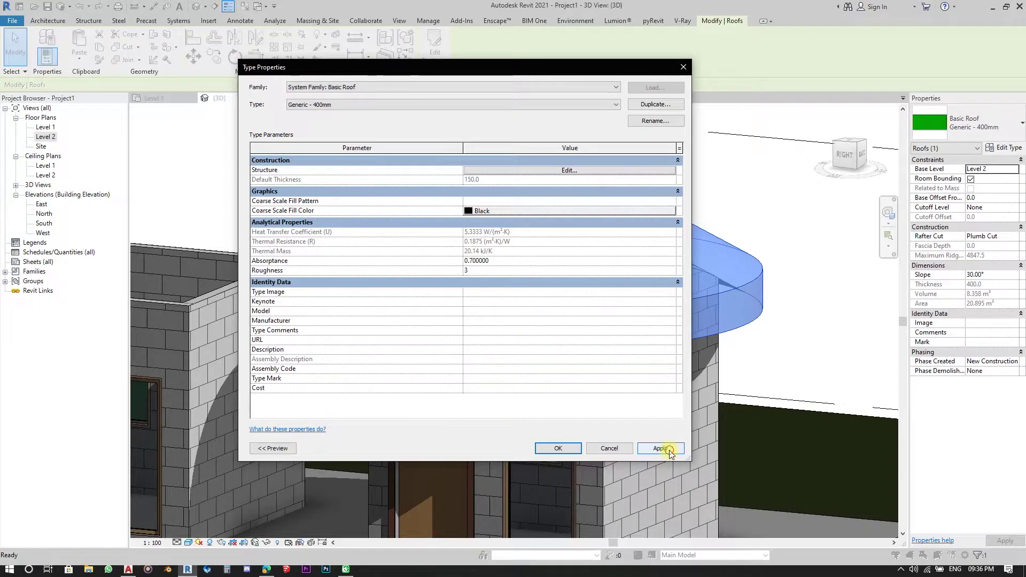
click(667, 451)
click(557, 447)
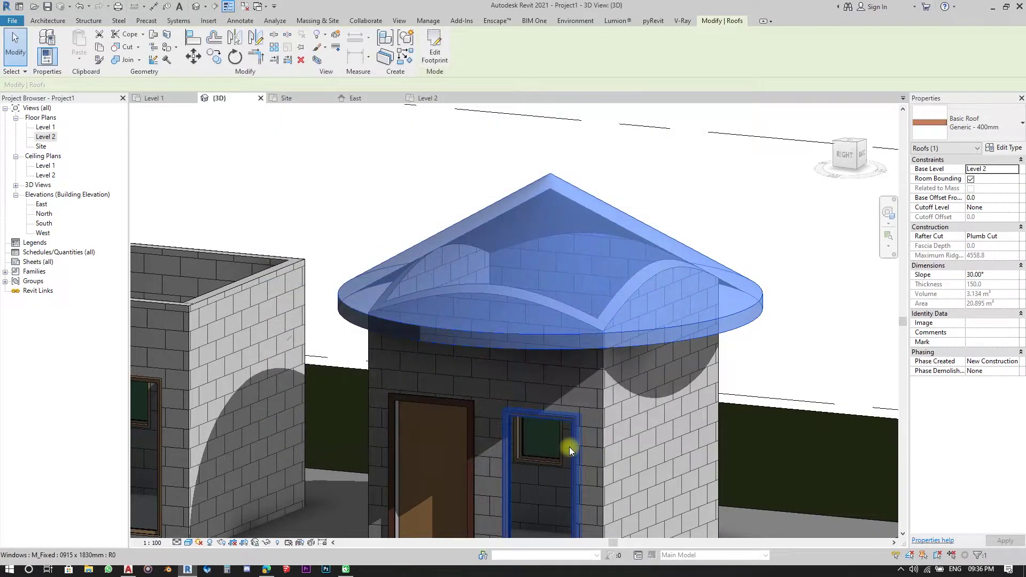
- Examine the upper room's conical tile roof in 3D from several angles, checking how it sits on the walls
click(777, 262)
shift+middle_drag(643, 353, 588, 261)
click(190, 543)
click(554, 456)
mouse_move(603, 337)
shift+middle_down()
mouse_move(602, 210)
mouse_move(588, 263)
mouse_move(605, 336)
mouse_move(499, 350)
mouse_move(614, 321)
shift+middle_up()
shift+middle_drag(629, 424, 460, 183)
scroll(563, 398, down, 3)
scroll(572, 353, up, 3)
shift+middle_drag(571, 354, 470, 389)
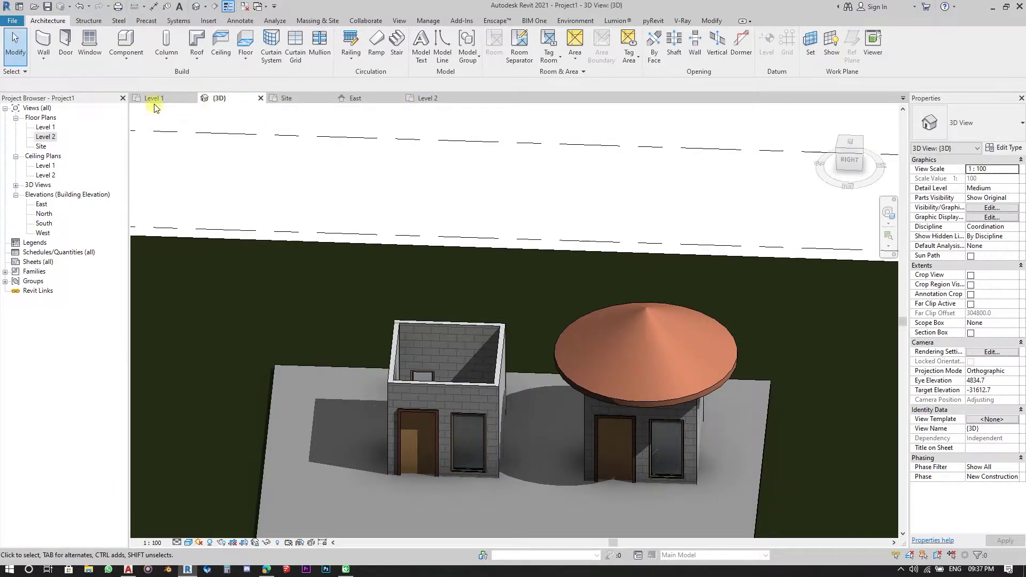
- In the Level 2 plan, copy the upper room's conical roof onto the lower room, using matching outer wall corners as reference points
click(433, 98)
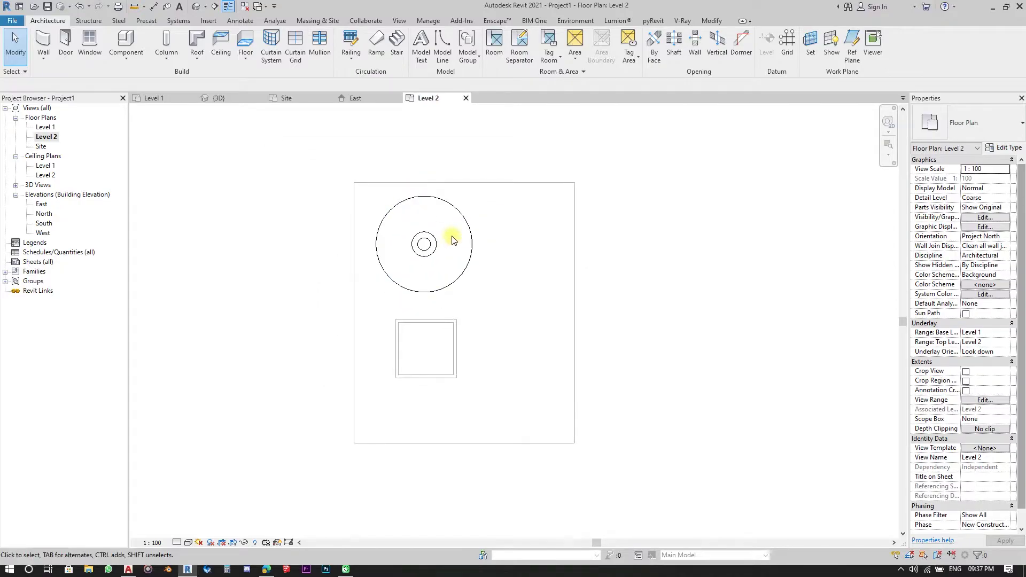
click(469, 223)
scroll(447, 258, up, 2)
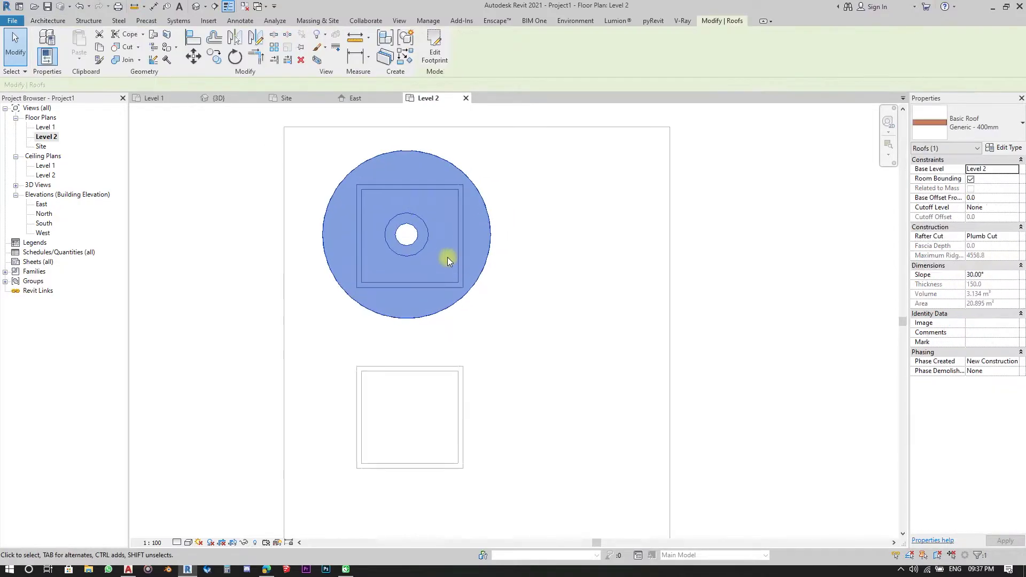
click(214, 57)
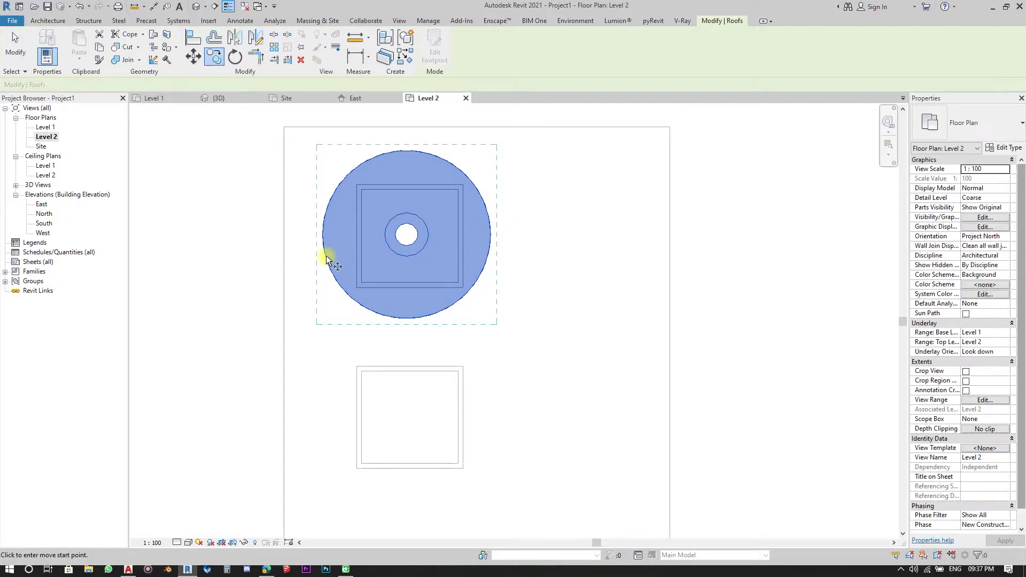
scroll(324, 252, up, 2)
click(382, 312)
scroll(400, 203, down, 2)
scroll(386, 441, up, 2)
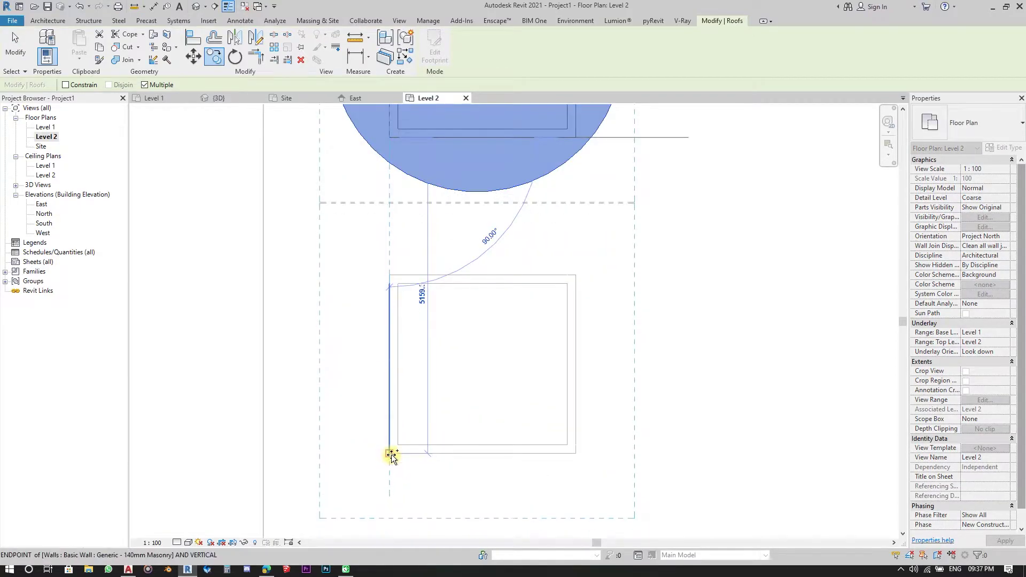
click(386, 442)
scroll(499, 413, down, 4)
key(Escape)
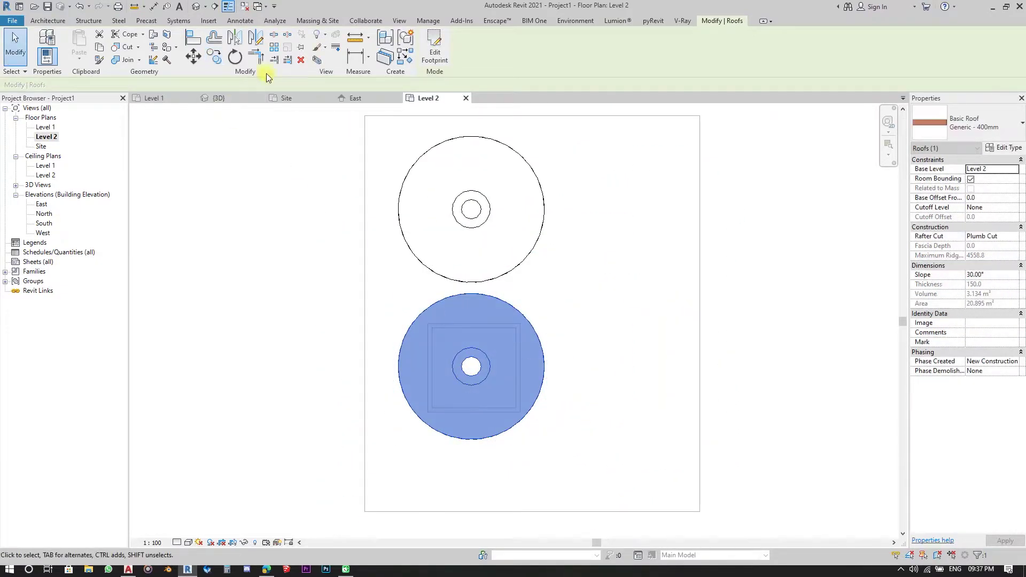
- Examine both conical roofs in 3D from several angles and check their layout in the Site plan
click(241, 102)
click(556, 207)
shift+middle_drag(700, 430, 472, 262)
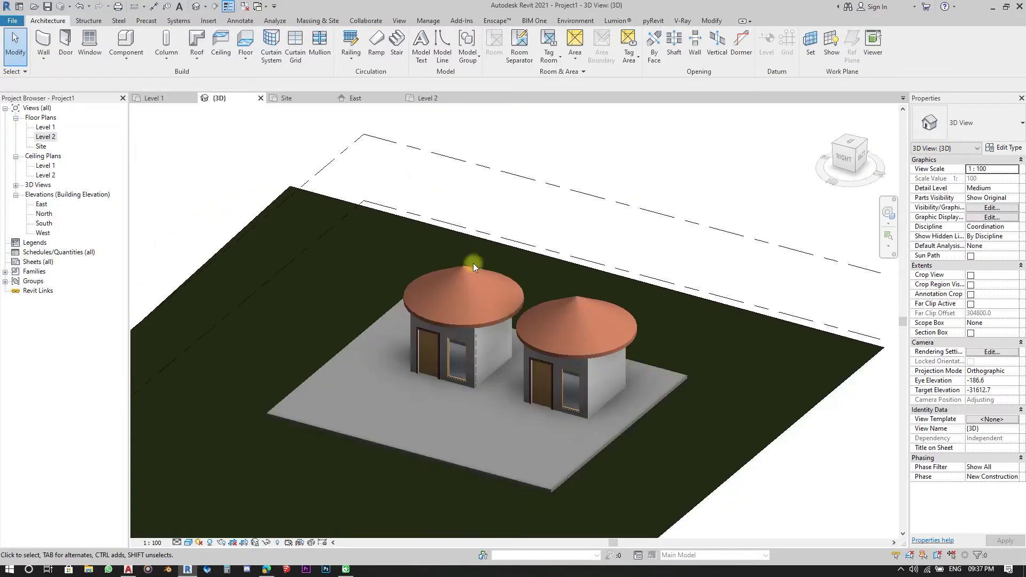
scroll(563, 421, up, 2)
scroll(507, 405, up, 1)
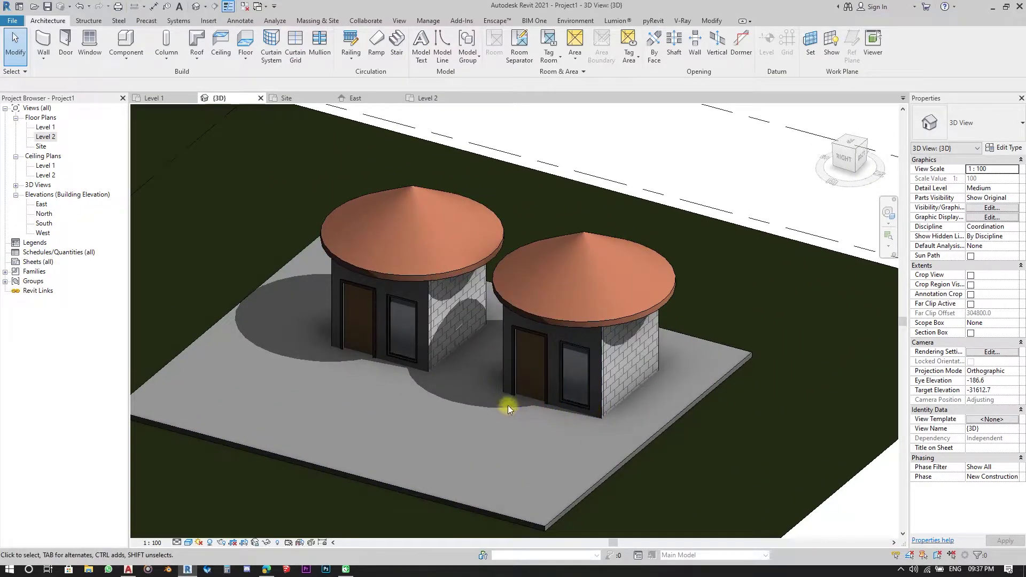
shift+middle_drag(508, 412, 504, 376)
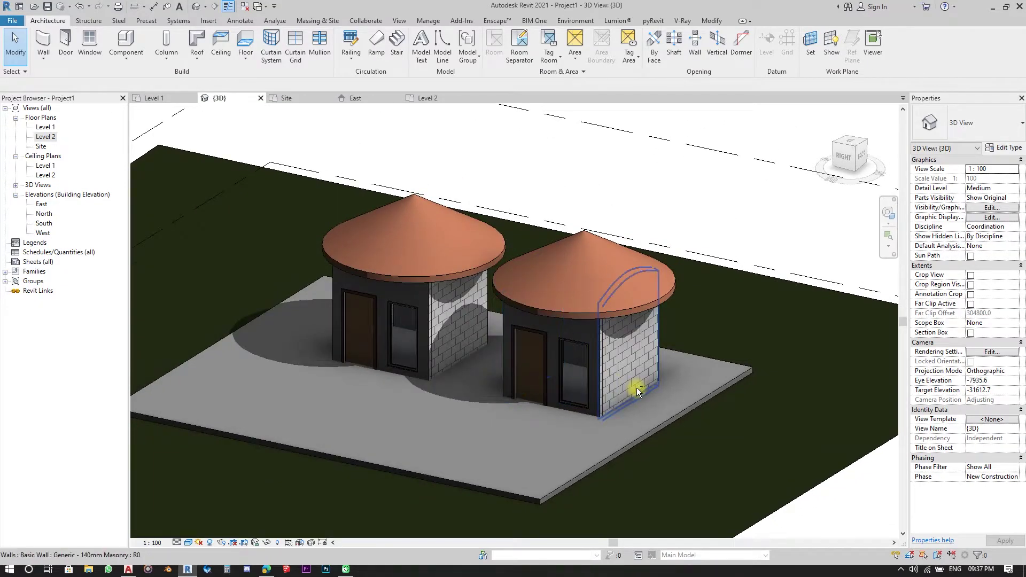
scroll(636, 388, down, 2)
shift+middle_drag(637, 387, 540, 268)
scroll(462, 414, up, 1)
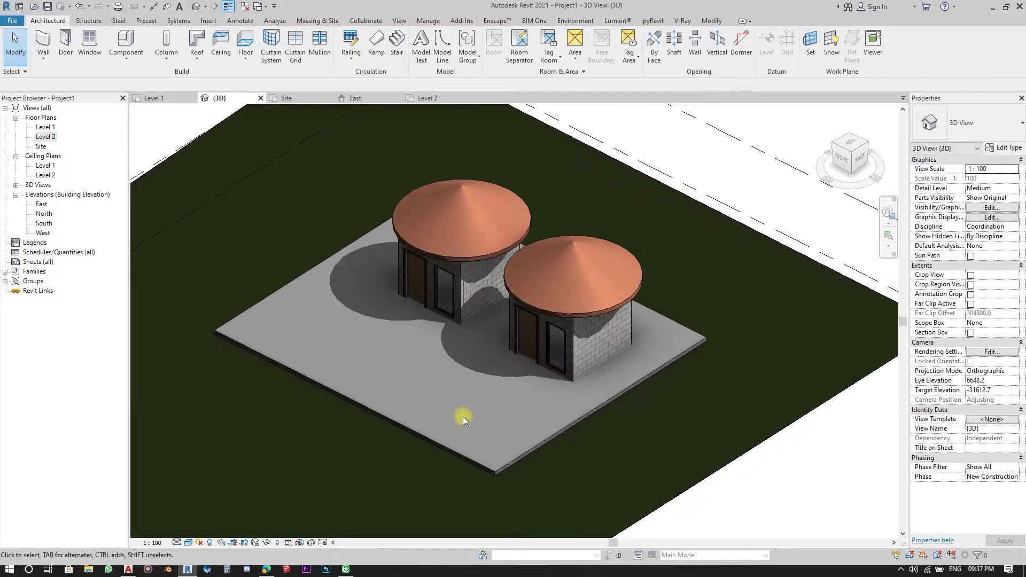
scroll(444, 313, up, 1)
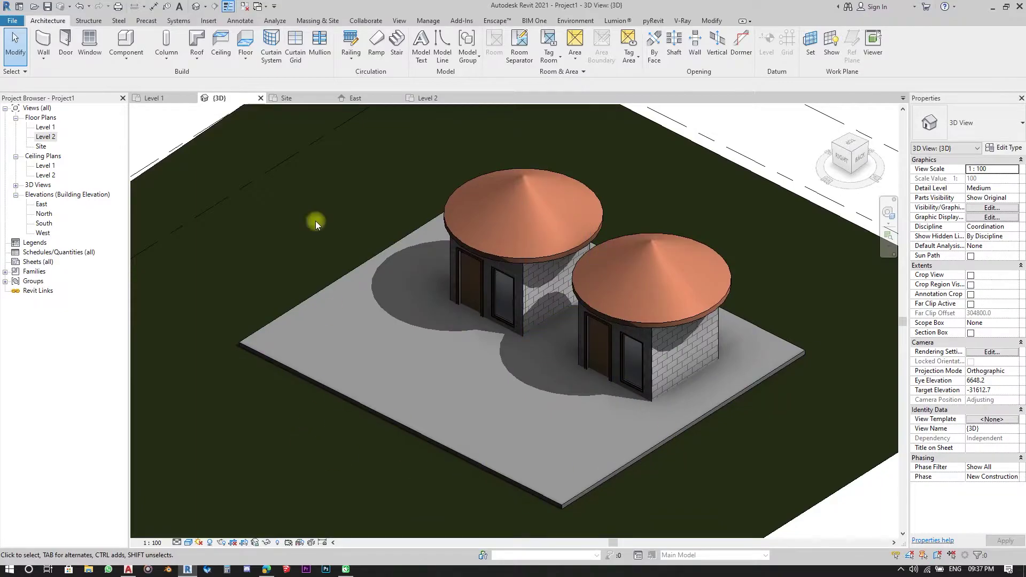
click(299, 102)
scroll(433, 288, up, 4)
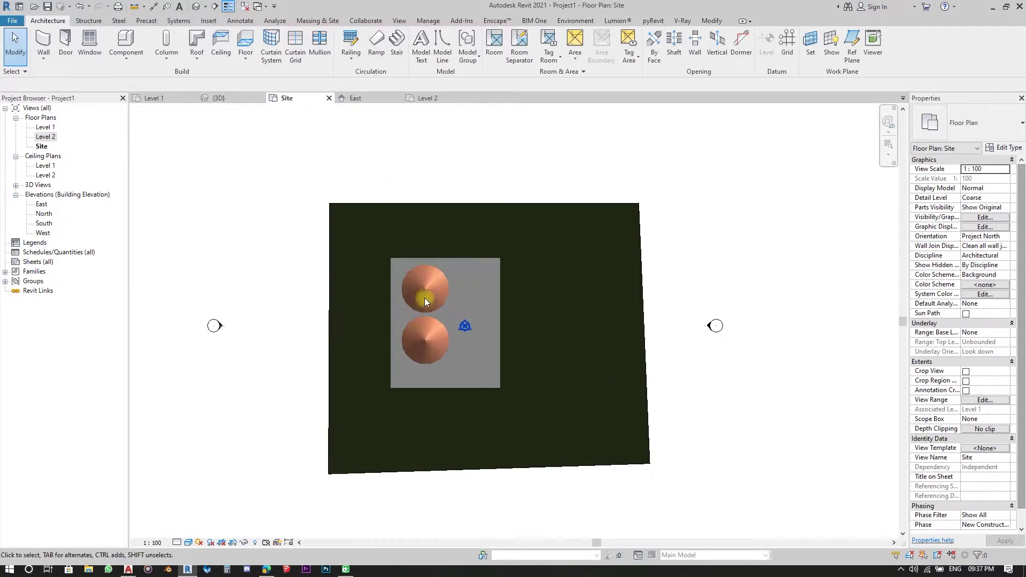
- In the Level 1 plan, sketch a Glass Panel - Bottom Fill railing path offset 200 inside three slab edges, leaving the door-facing side open
click(185, 102)
scroll(527, 360, up, 2)
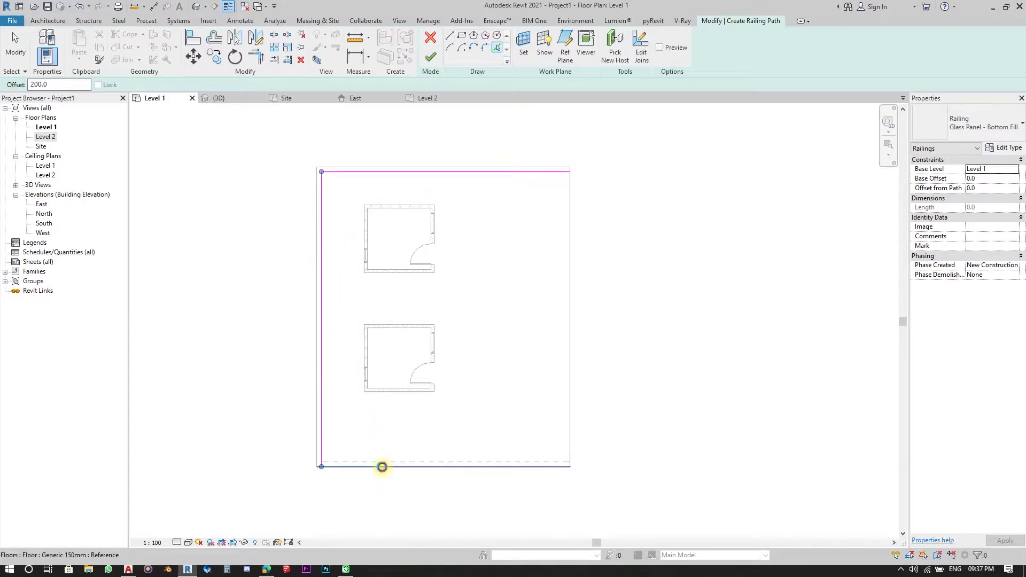
key(Escape)
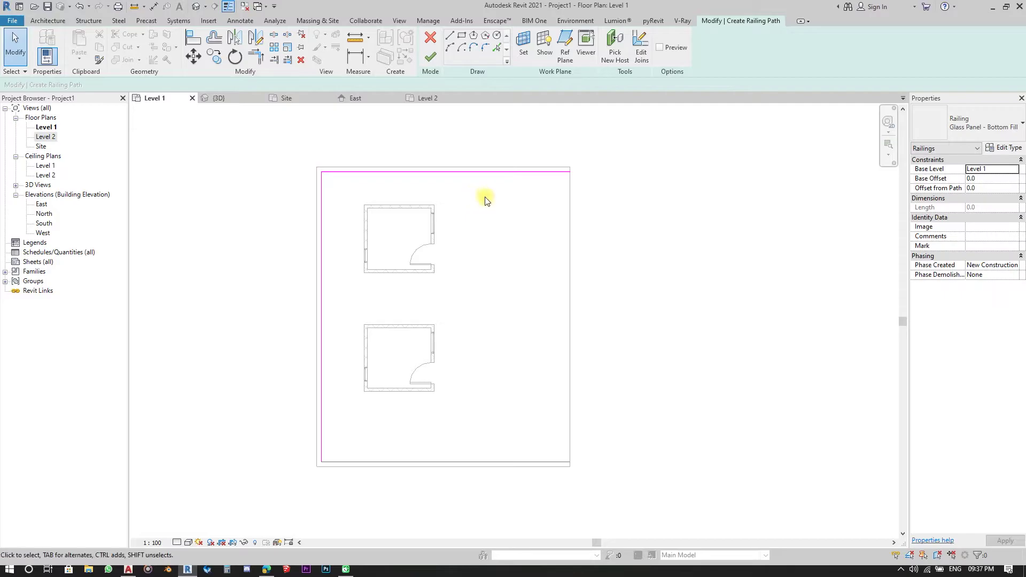
- Draw two short railing path segments from the corners along the slab's door-facing side, leaving an entrance gap between them
middle_drag(536, 216, 438, 211)
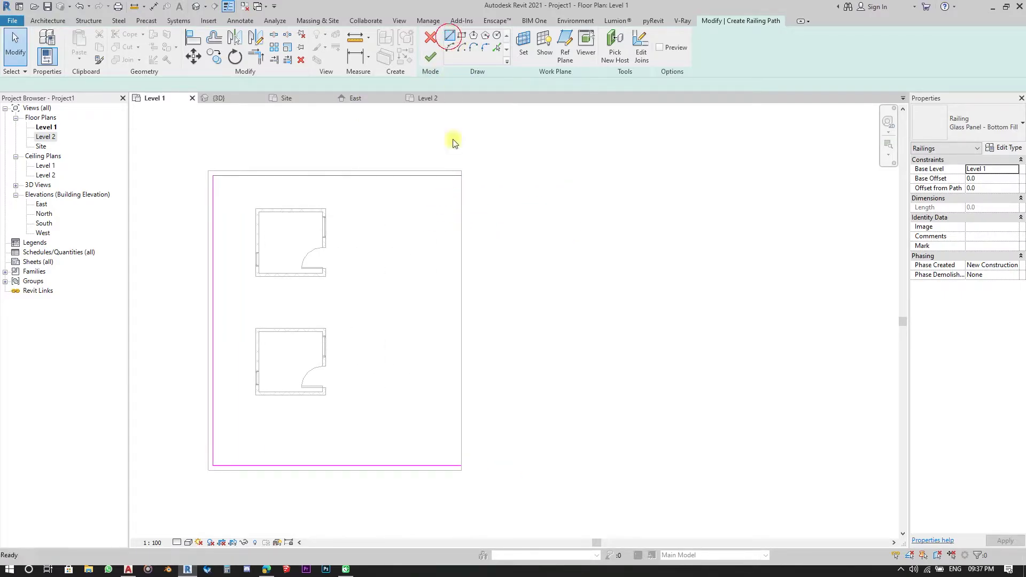
scroll(452, 143, up, 2)
click(453, 155)
scroll(450, 274, down, 2)
scroll(406, 482, up, 1)
click(451, 493)
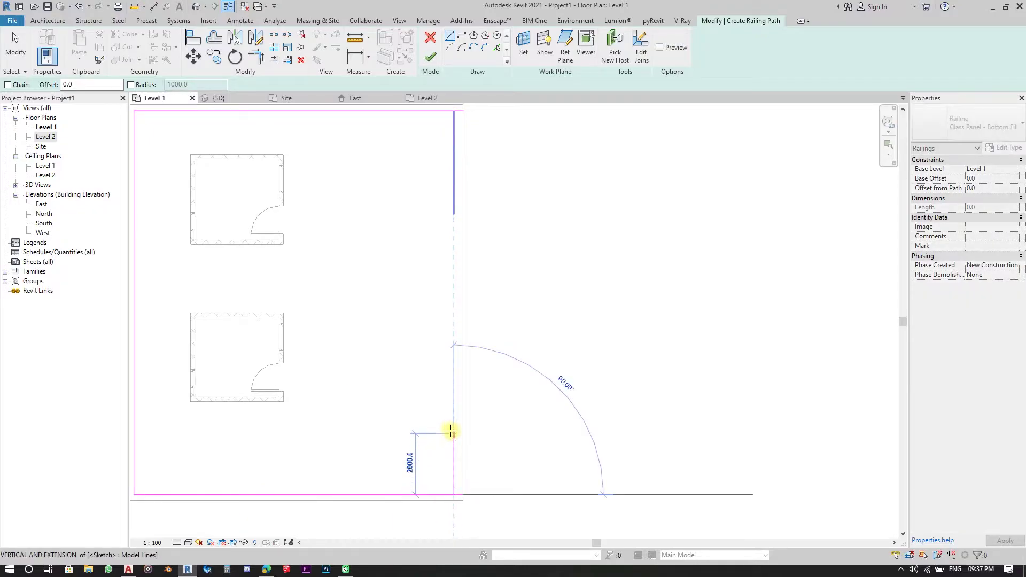
click(451, 415)
key(Escape)
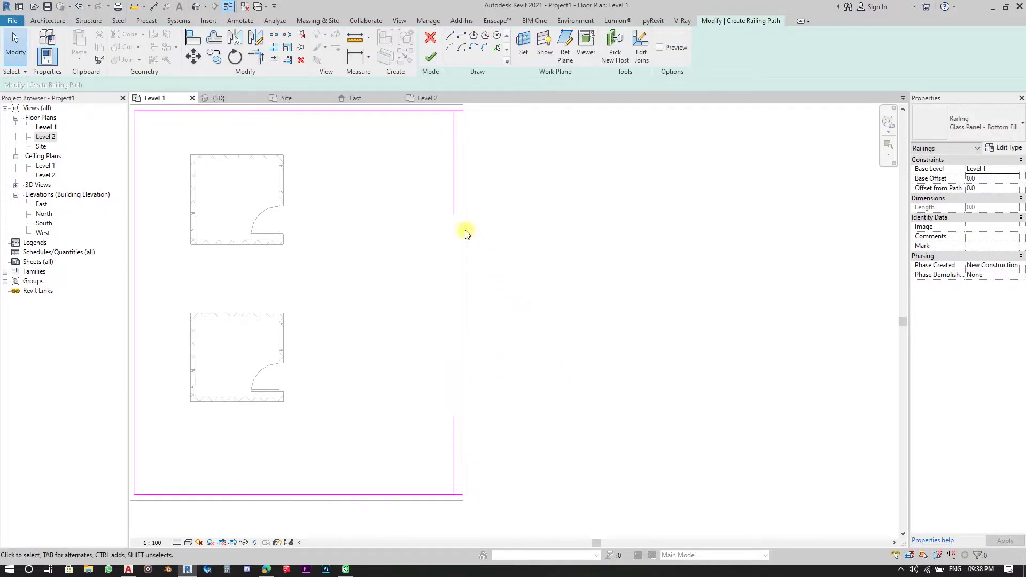
- Trim the railing path lines to clean corners at both ends of the entrance side and finish the railing
key(t)
key(r)
click(435, 110)
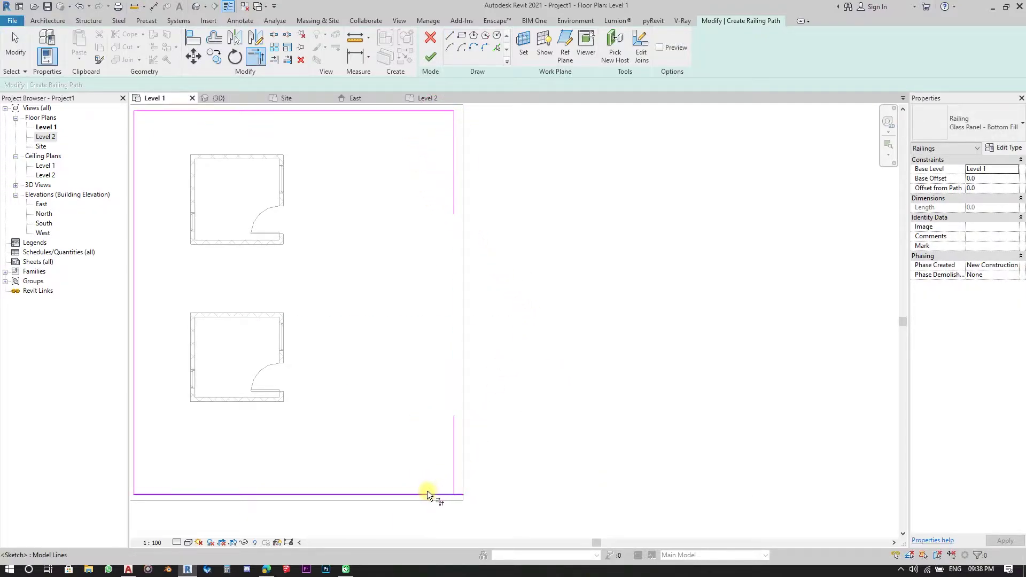
click(455, 484)
scroll(556, 321, down, 2)
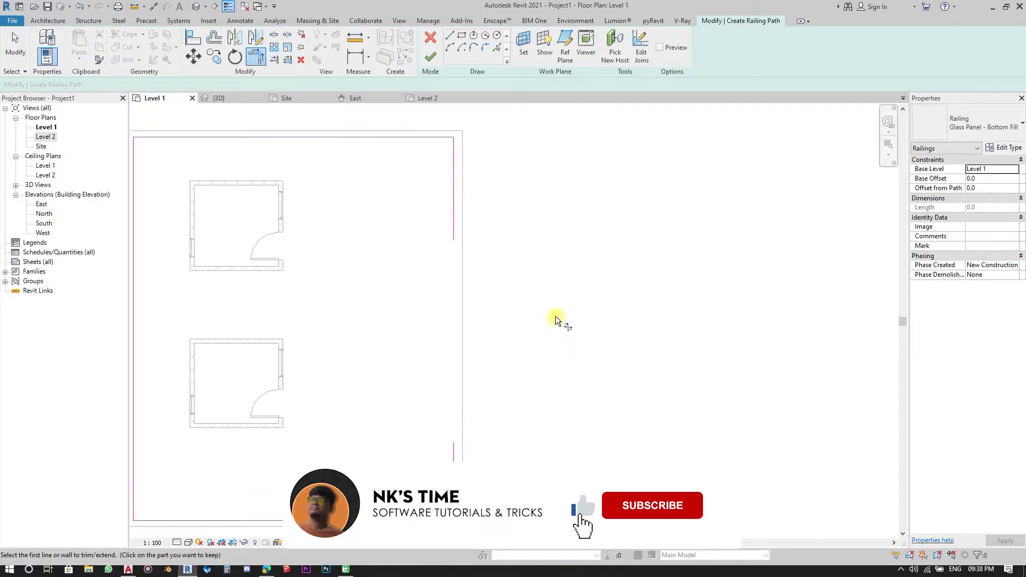
click(430, 56)
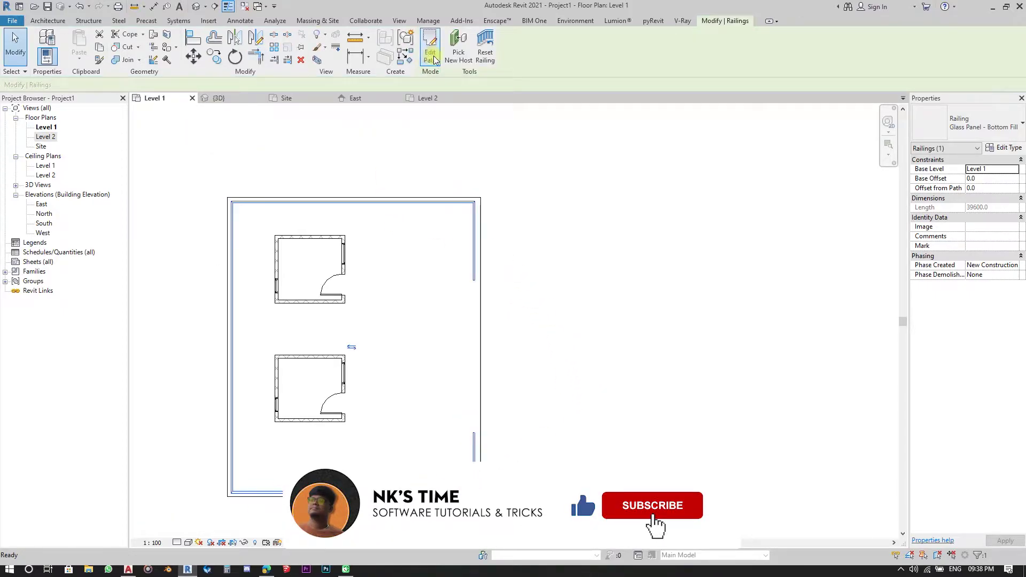
- In the 3D view, change the slab railing's type to 900mm Pipe
click(228, 99)
shift+middle_drag(524, 195, 769, 385)
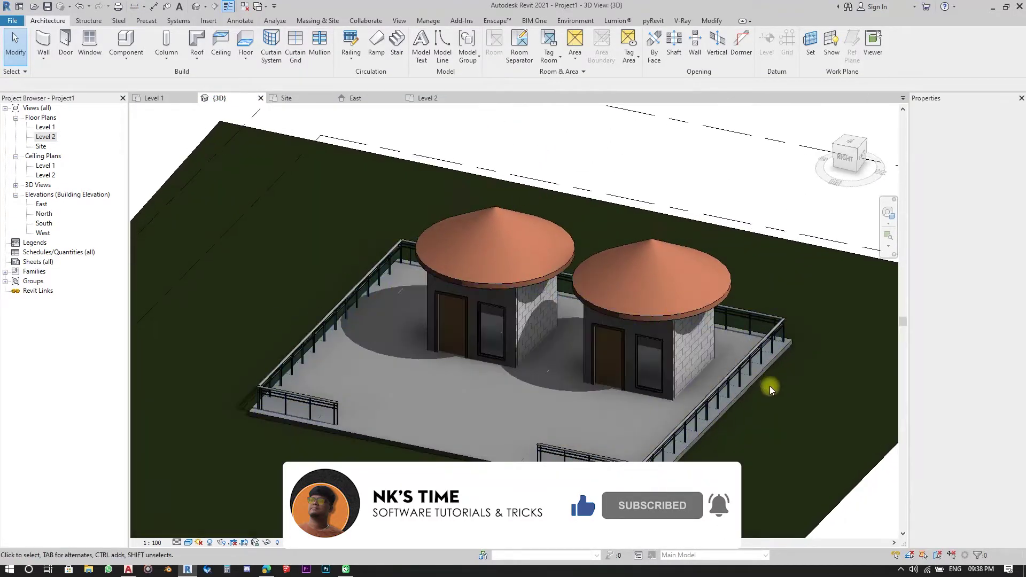
scroll(330, 354, up, 3)
click(288, 386)
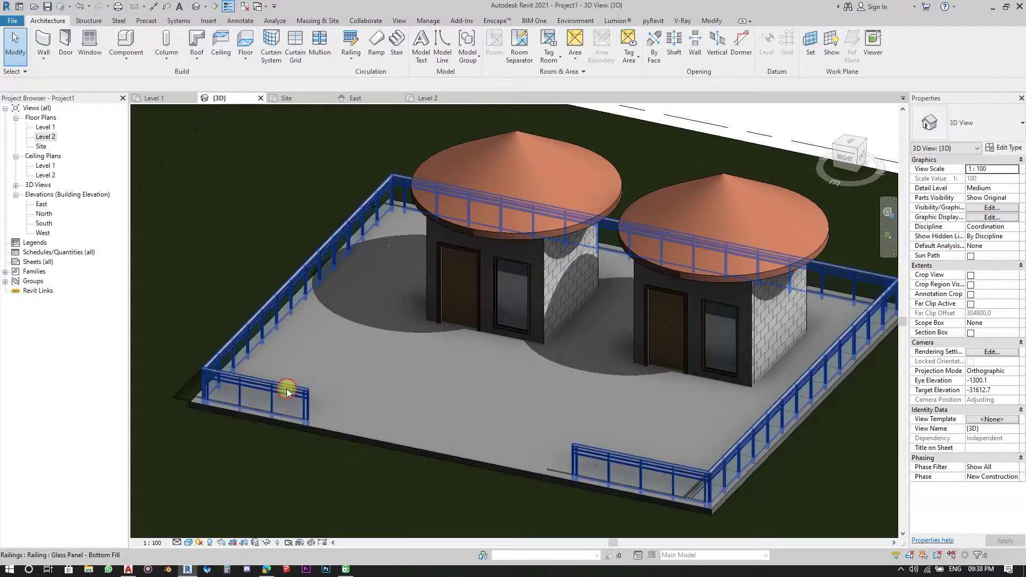
click(1001, 133)
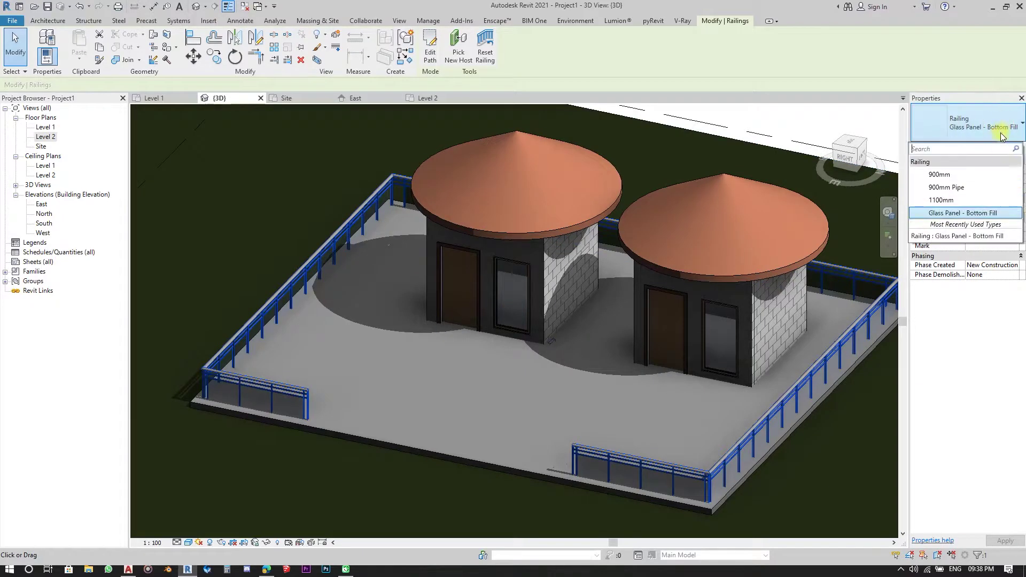
click(988, 187)
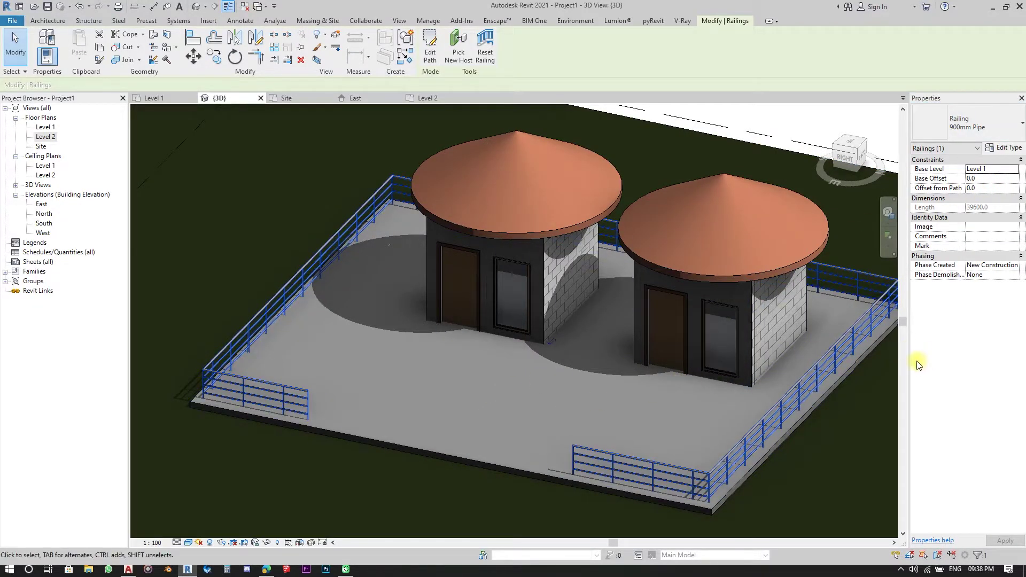
key(Escape)
- Examine the two rooms and the pipe railing around the slab in 3D from several angles
shift+middle_drag(515, 297, 724, 165)
scroll(723, 165, down, 2)
scroll(684, 279, up, 2)
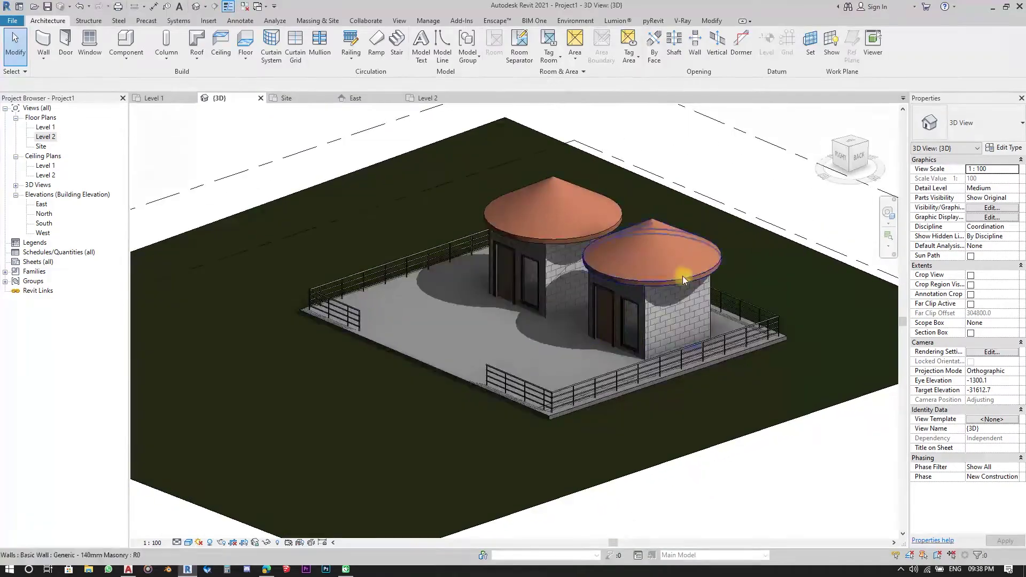
scroll(684, 279, down, 2)
shift+middle_drag(531, 390, 551, 390)
scroll(611, 336, up, 2)
scroll(610, 335, up, 2)
shift+middle_drag(460, 384, 574, 379)
shift+middle_drag(408, 422, 587, 463)
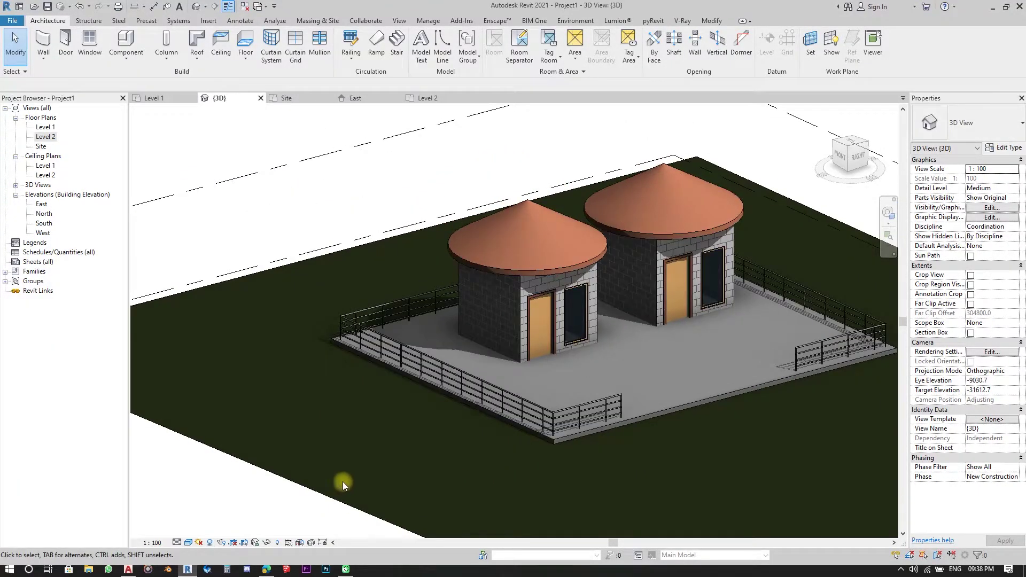
click(330, 490)
scroll(283, 283, down, 2)
key(Escape)
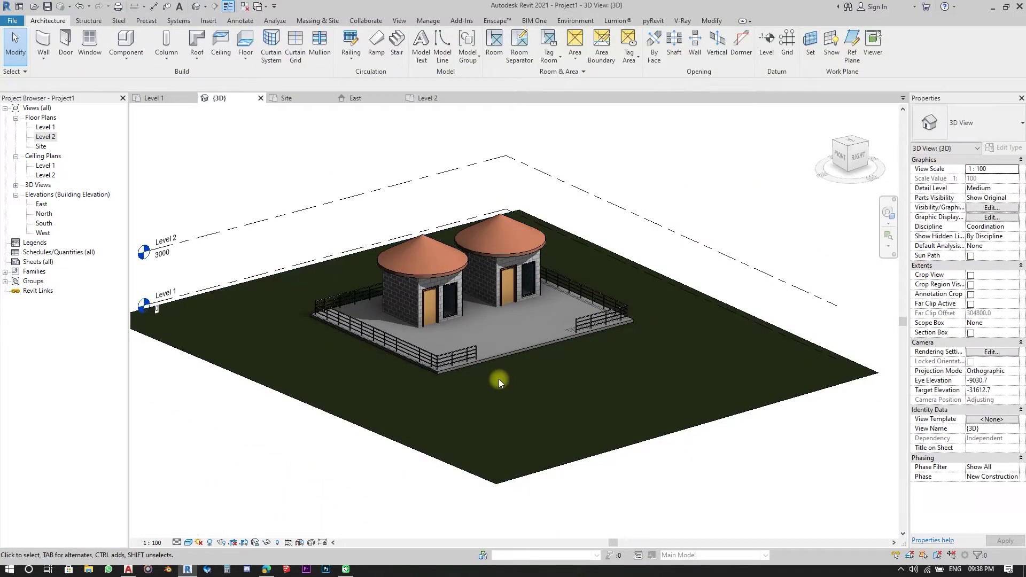
- Open the slab floor type's structure and browse the material choices for its structural layer
scroll(498, 379, up, 2)
click(511, 339)
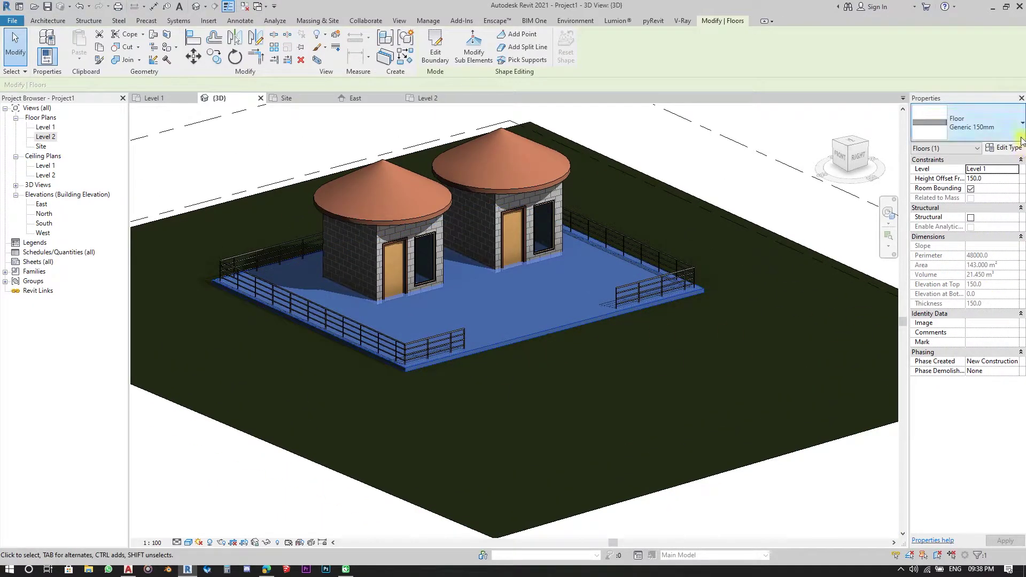
click(1004, 147)
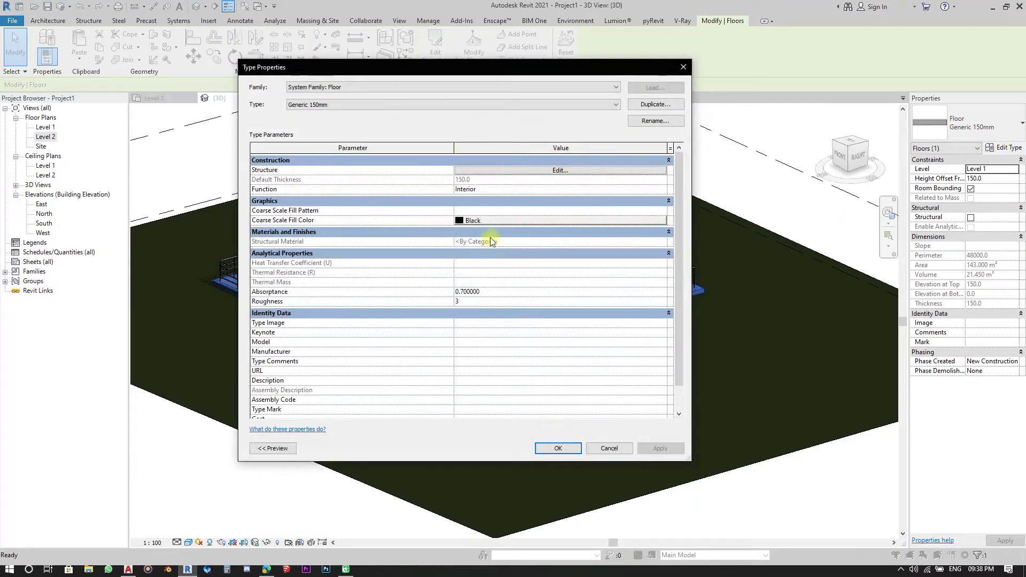
click(546, 174)
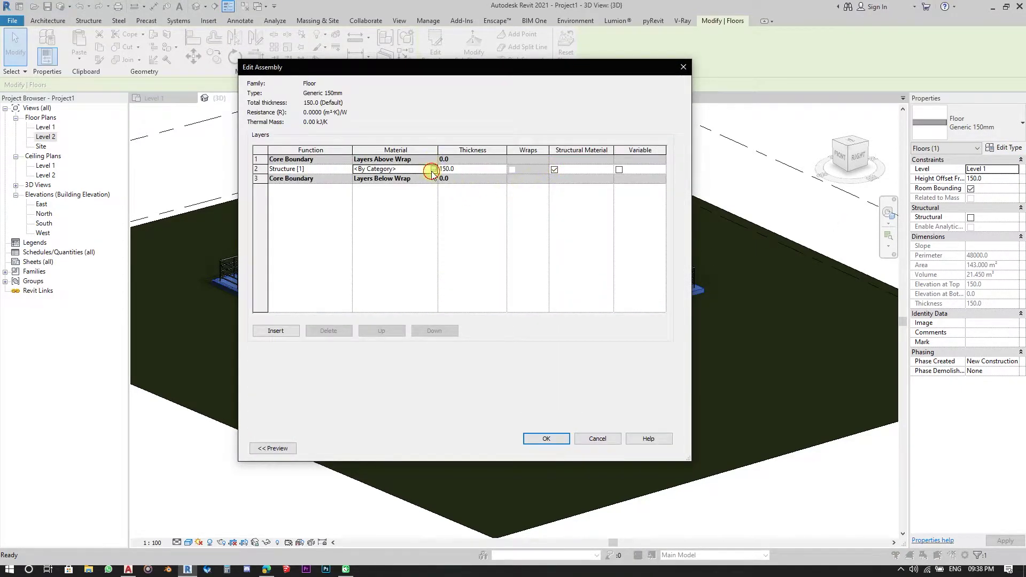
click(433, 169)
scroll(367, 219, up, 3)
scroll(369, 219, up, 1)
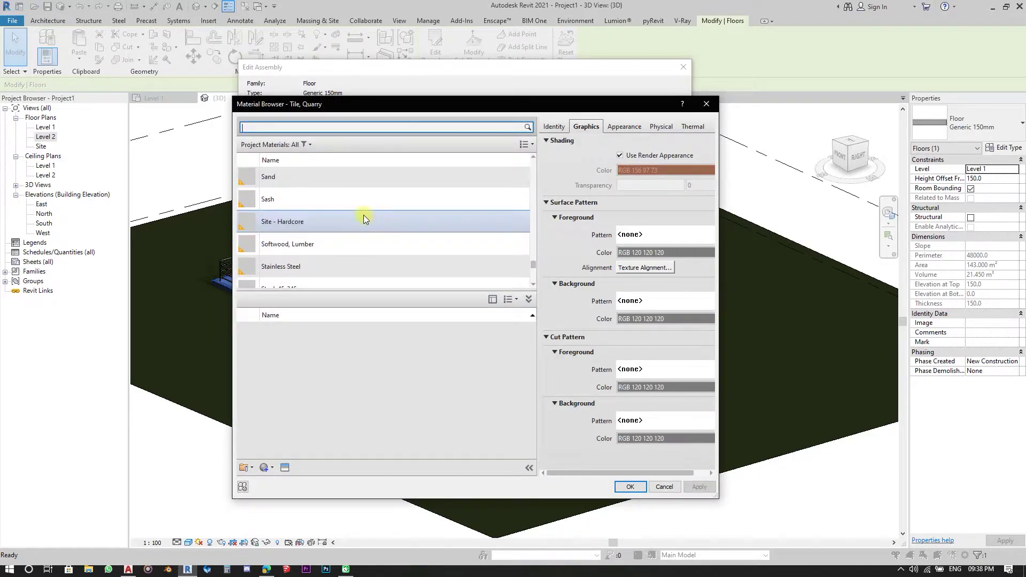
- Make Softwood, Lumber use its render appearance, assign it to the slab's structural layer and apply the floor type changes
click(350, 245)
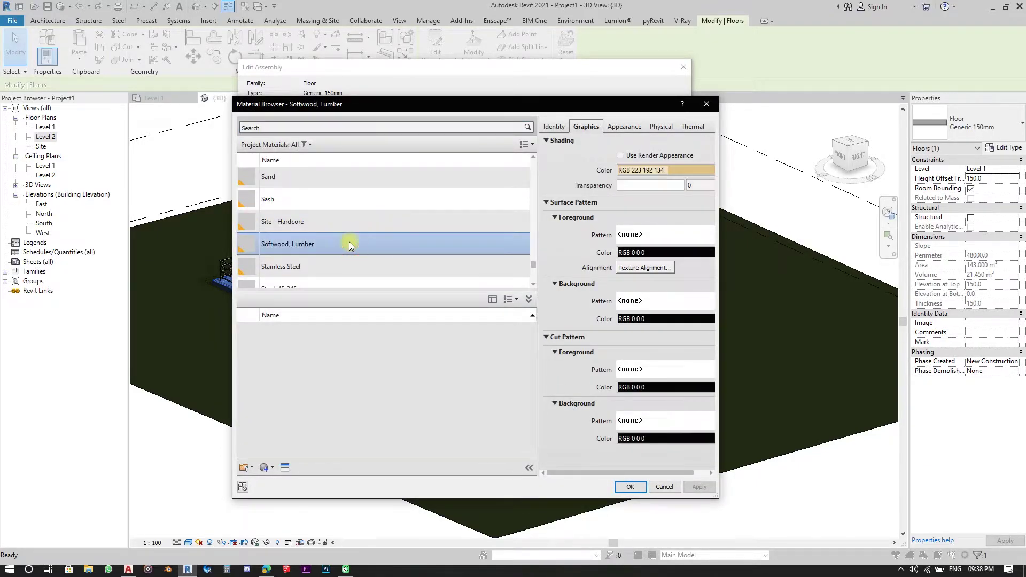
click(661, 155)
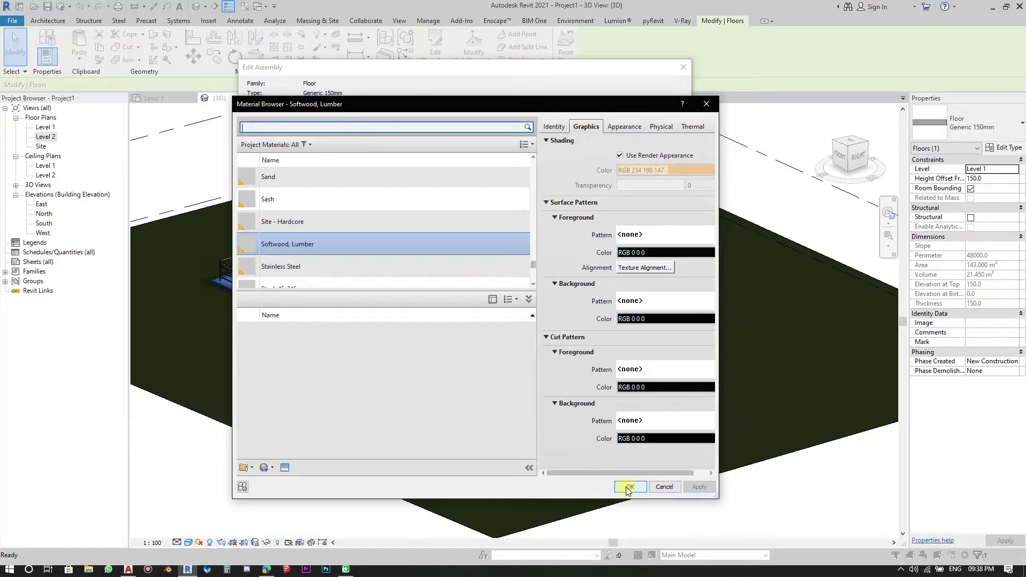
click(628, 488)
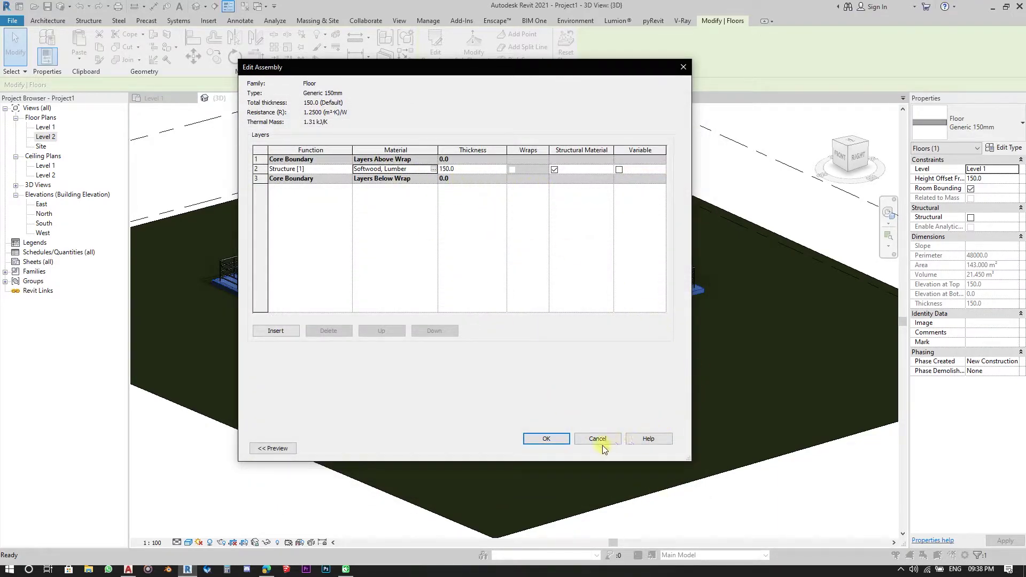
click(546, 438)
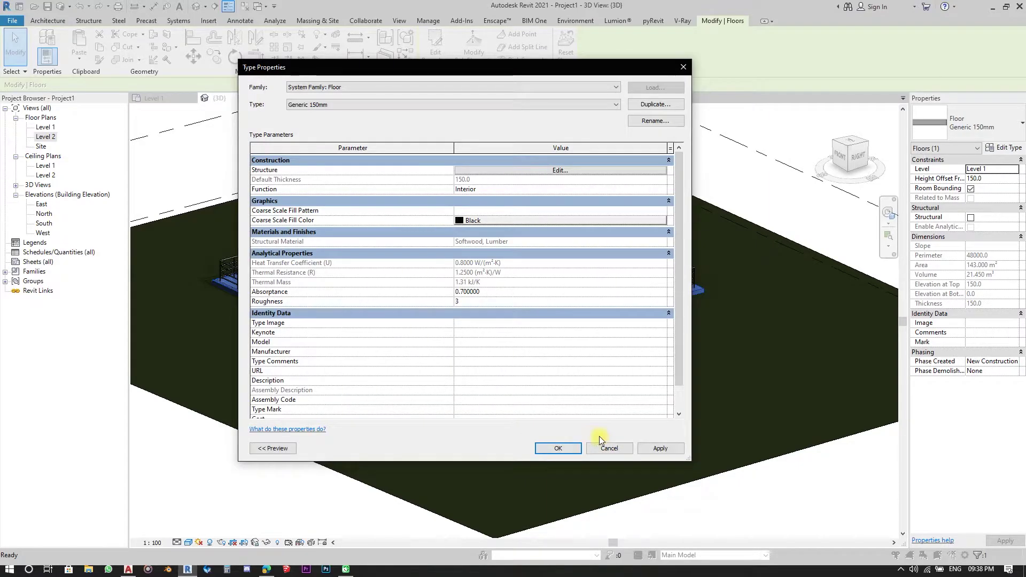
click(558, 449)
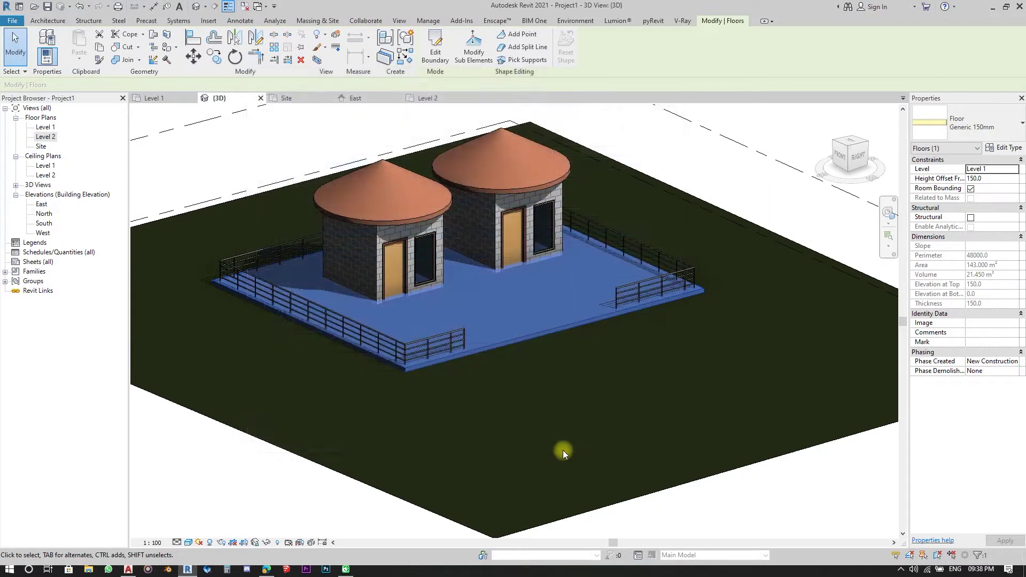
- Examine the softwood-finished slab, railing and two rooms in 3D from several angles
click(779, 193)
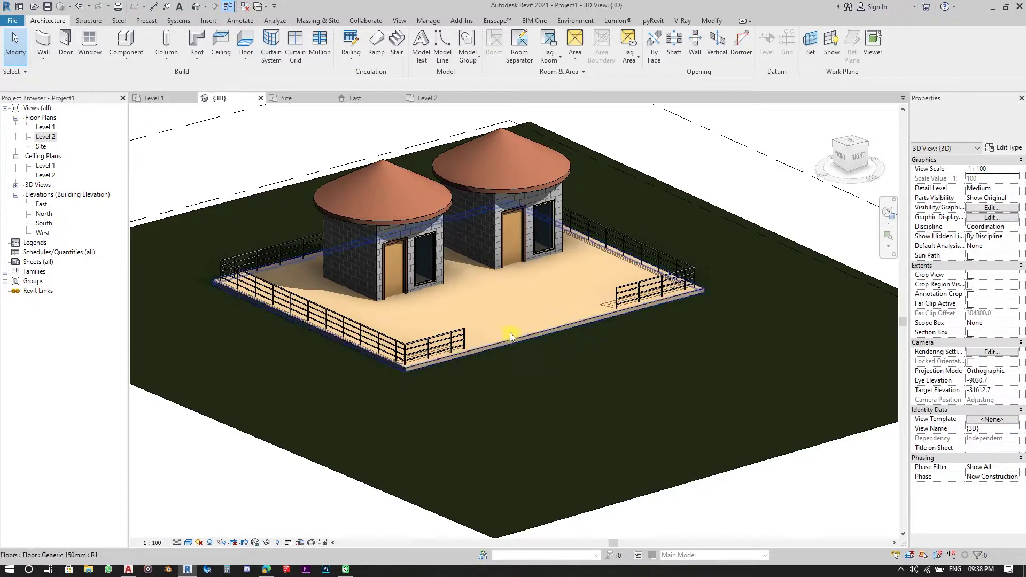
shift+middle_drag(502, 326, 523, 268)
scroll(481, 310, down, 3)
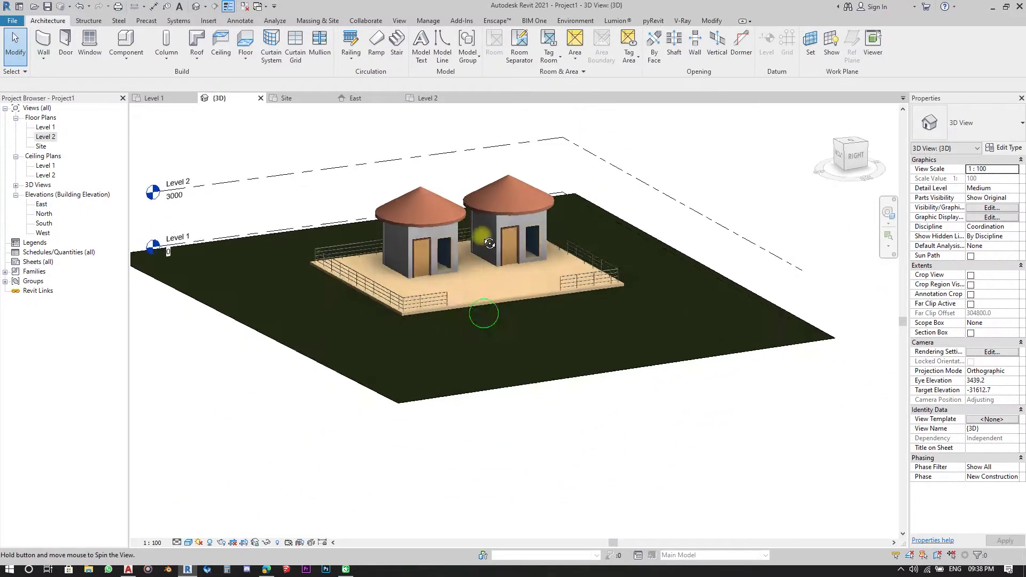
scroll(566, 361, up, 4)
mouse_move(566, 361)
shift+middle_down()
mouse_move(431, 348)
mouse_move(582, 382)
mouse_move(323, 299)
mouse_move(573, 312)
mouse_move(522, 291)
mouse_move(549, 355)
shift+middle_up()
scroll(630, 220, up, 3)
shift+middle_drag(631, 220, 522, 351)
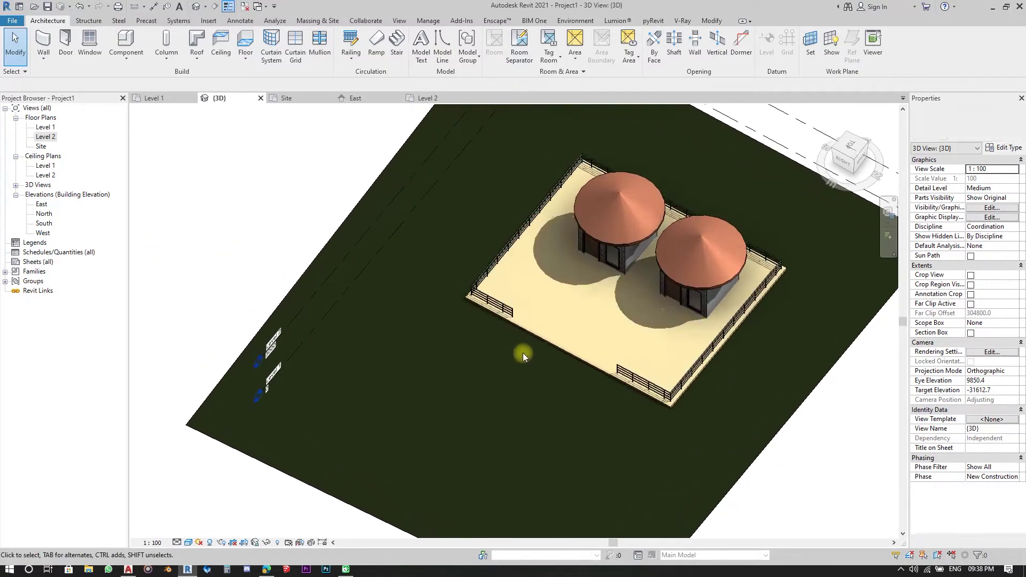
scroll(238, 138, down, 3)
- In the Level 1 floor plan, start placing a component and browse the available deciduous tree types
click(165, 101)
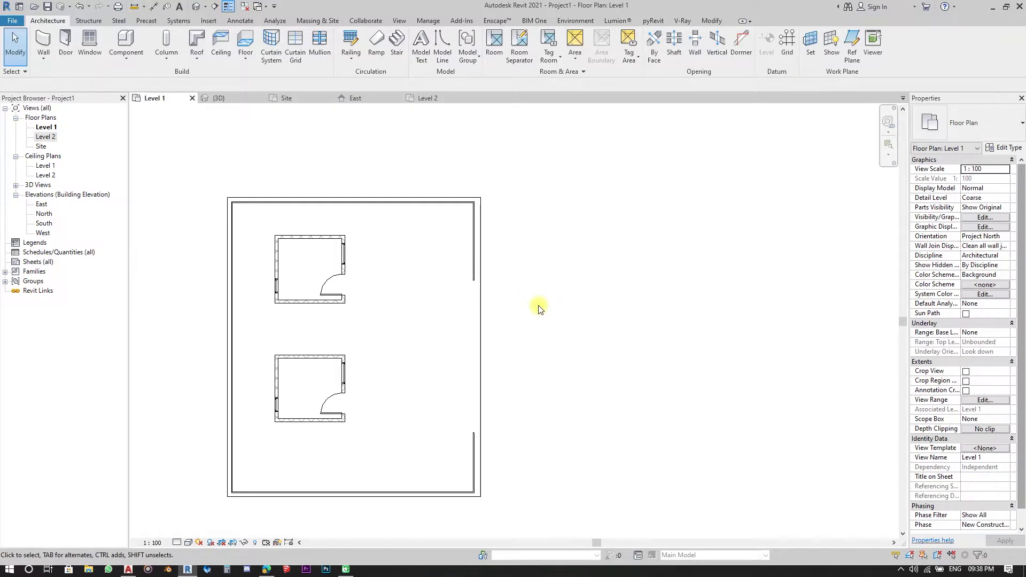
middle_drag(334, 249, 426, 224)
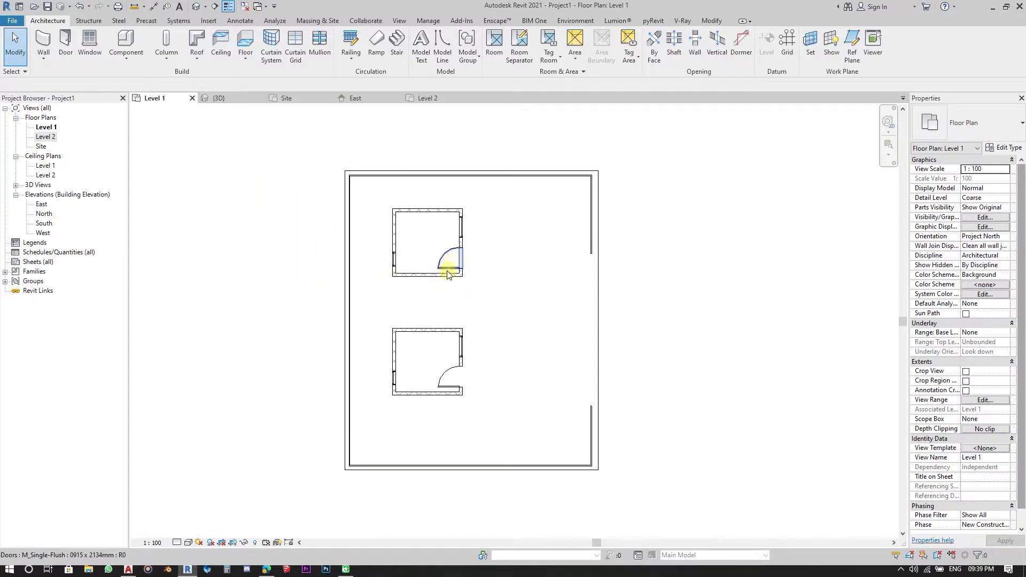
scroll(452, 271, up, 2)
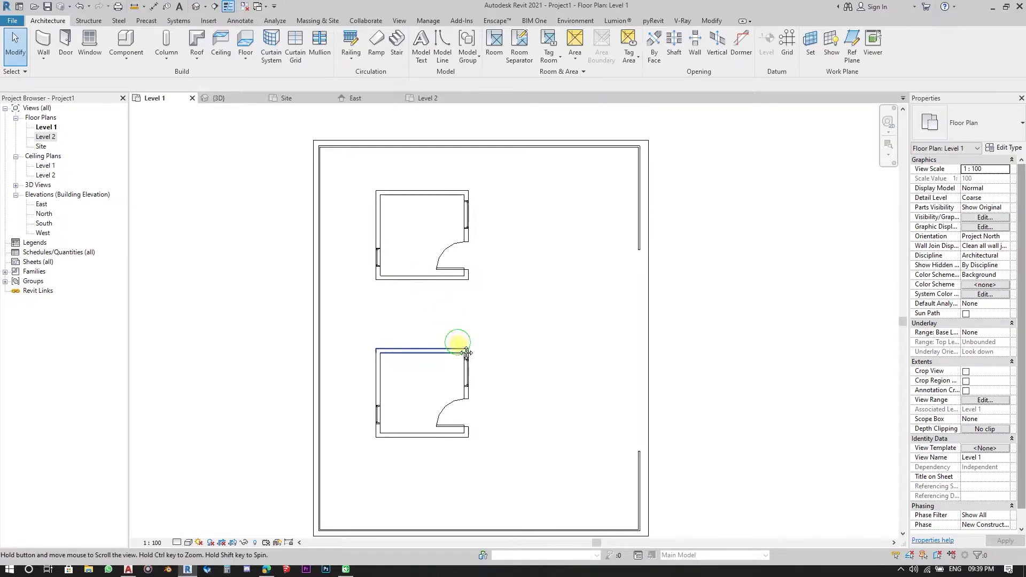
scroll(433, 293, up, 1)
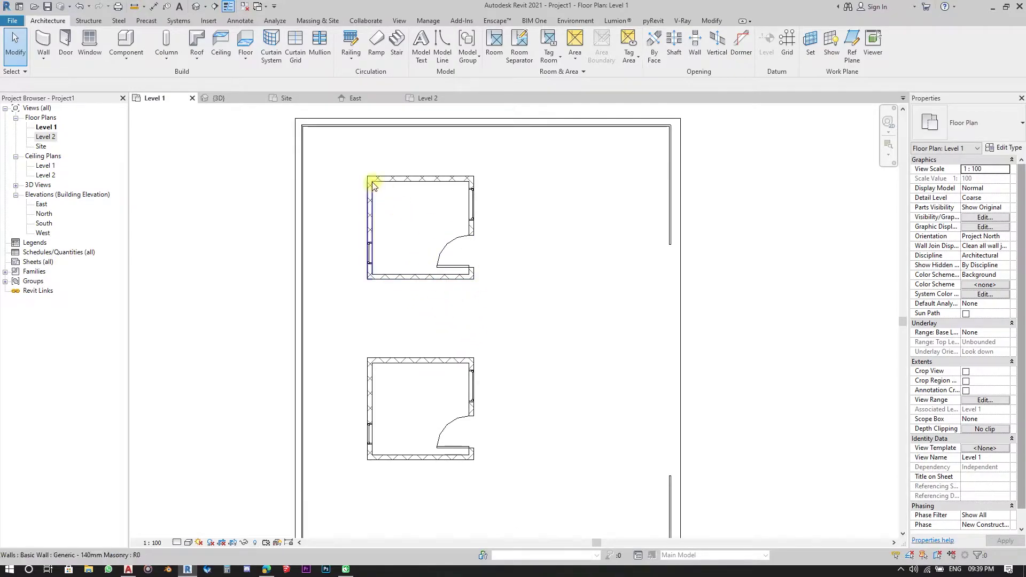
scroll(462, 166, up, 1)
scroll(463, 357, down, 2)
middle_drag(421, 364, 417, 327)
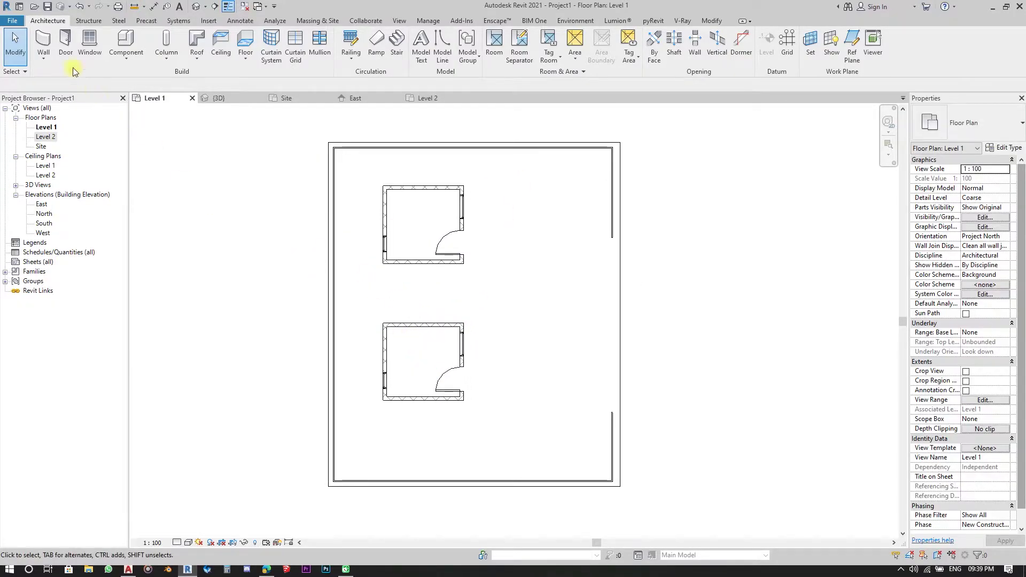
click(131, 60)
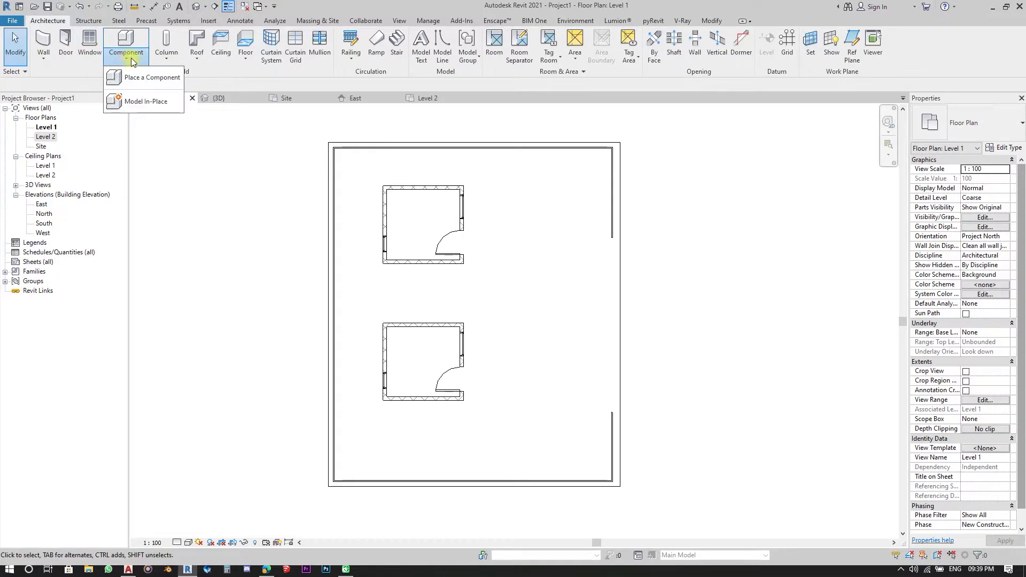
click(151, 79)
click(1004, 124)
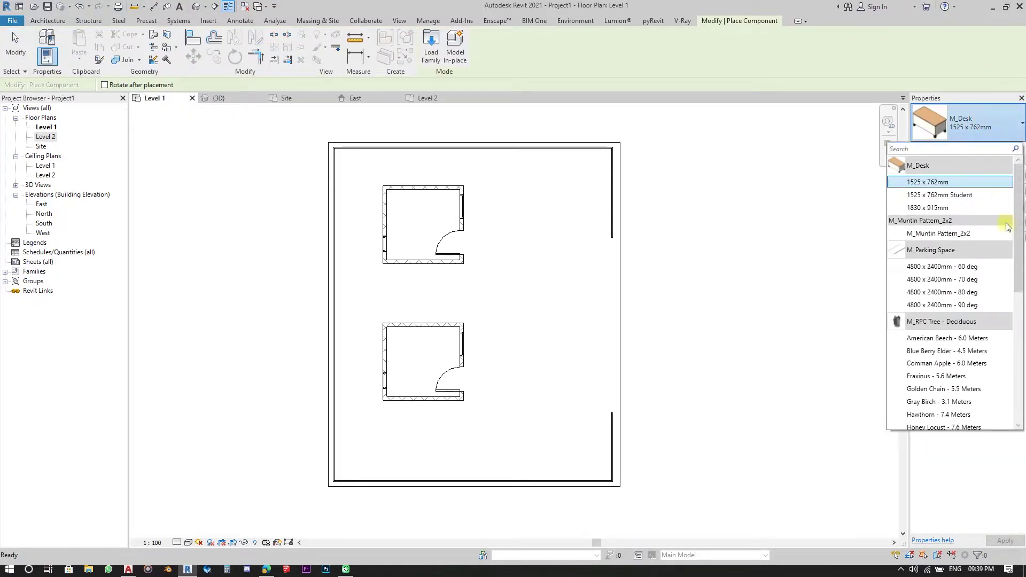
scroll(999, 230, down, 5)
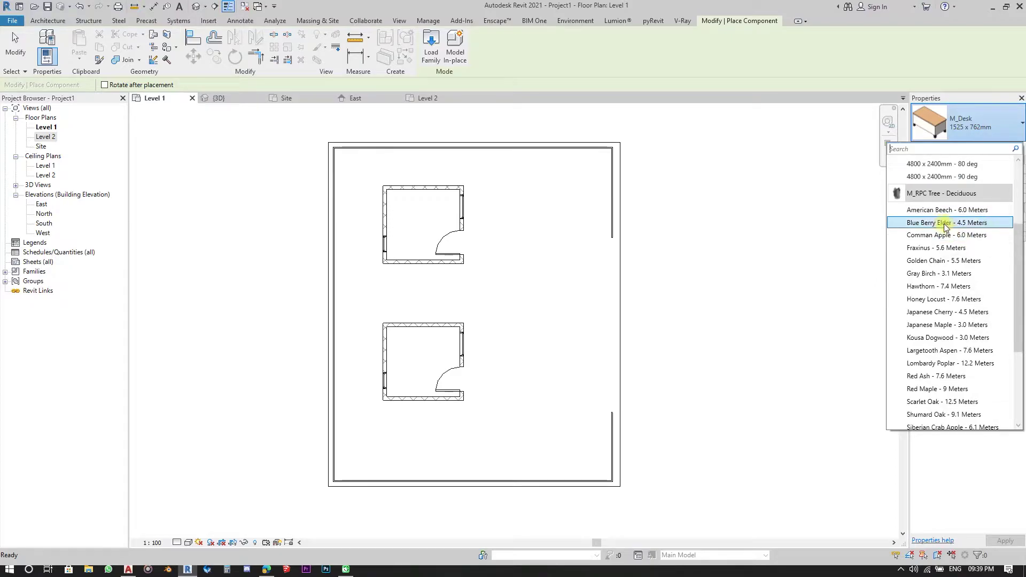
scroll(956, 293, up, 1)
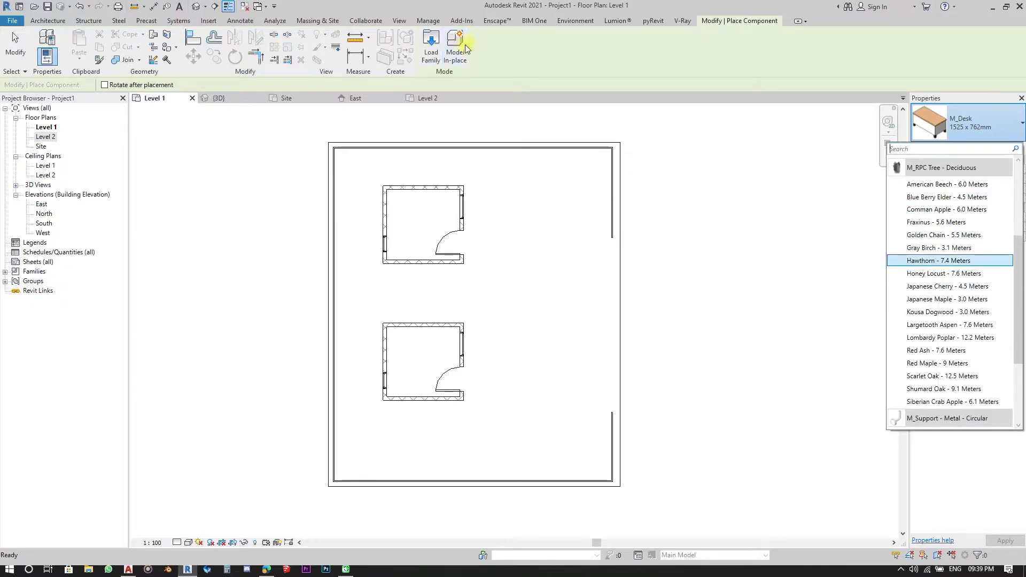
- Check the loadable family folders without loading anything and choose the Blue Berry Elder - 4.5 Meters tree for placement
click(431, 63)
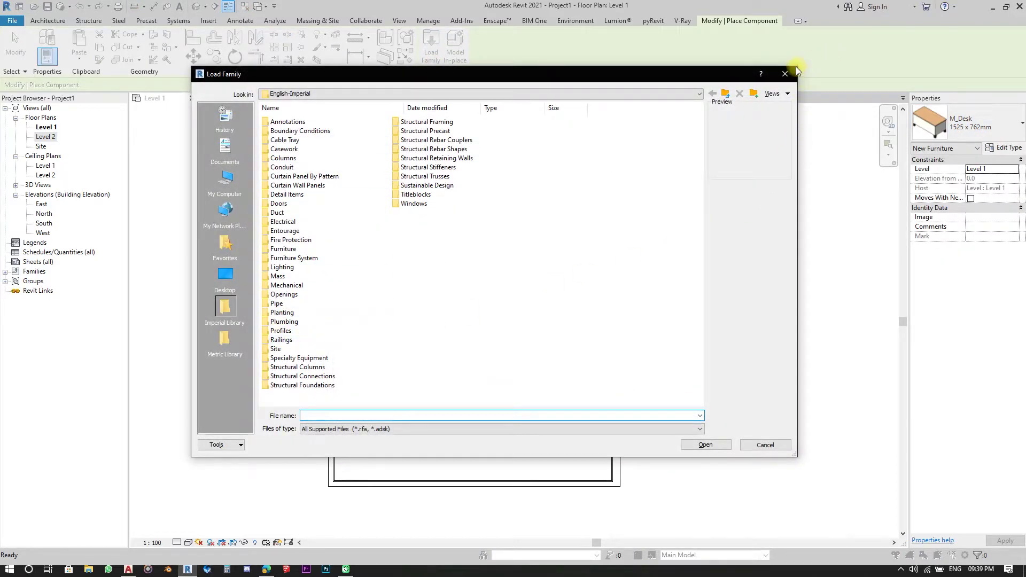
click(793, 70)
click(967, 123)
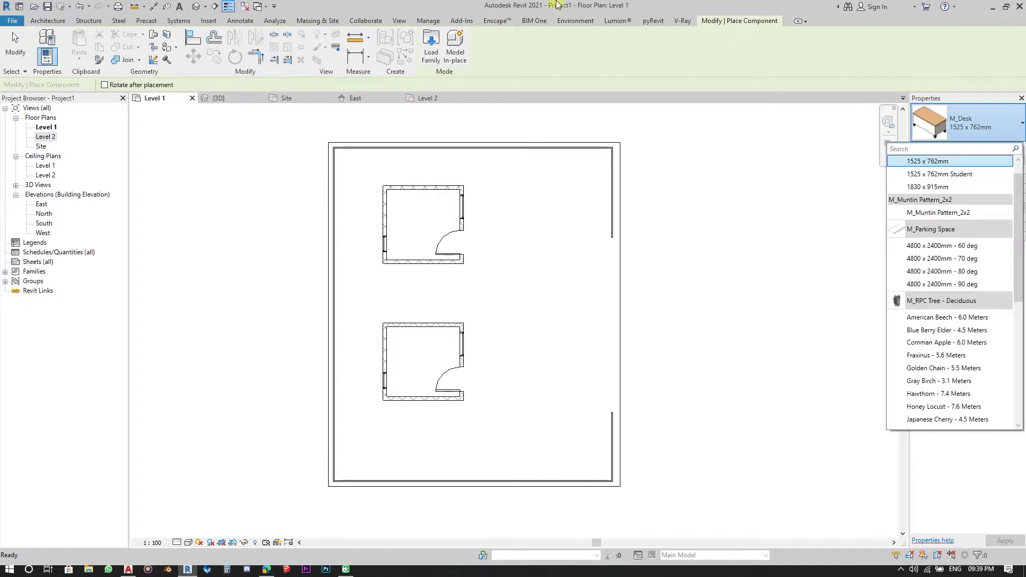
scroll(951, 267, down, 3)
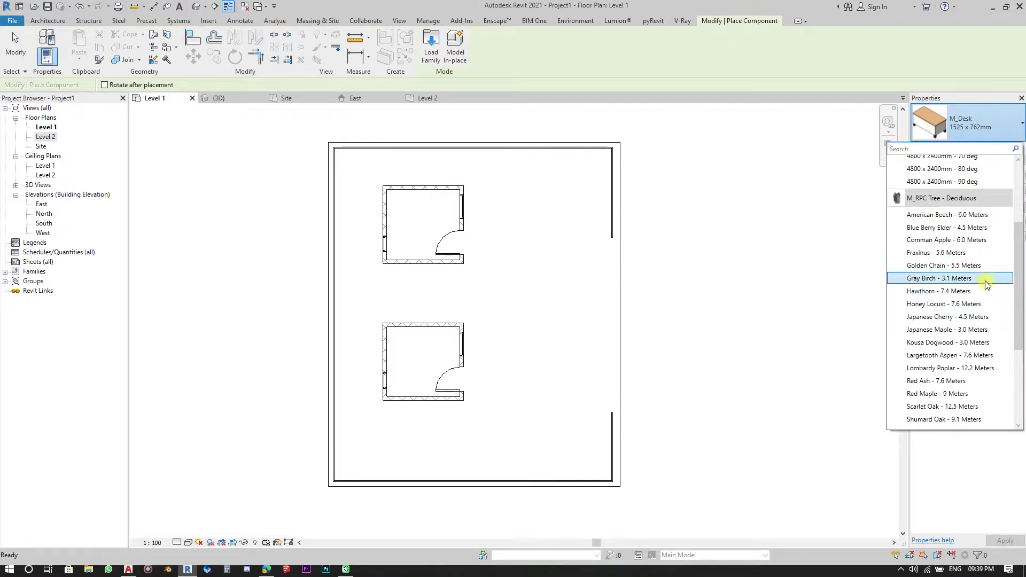
scroll(991, 368, down, 3)
scroll(991, 385, up, 2)
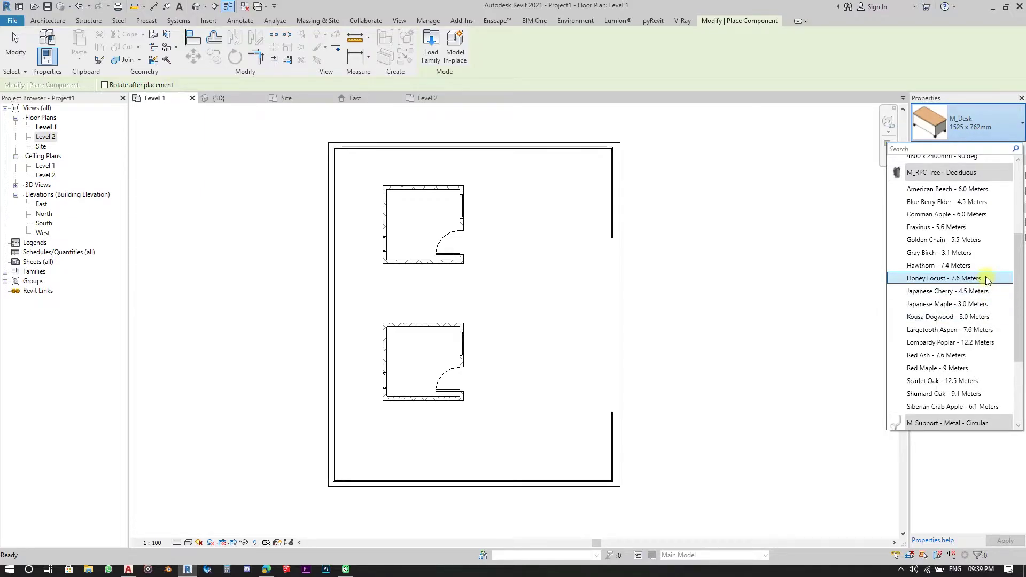
click(990, 206)
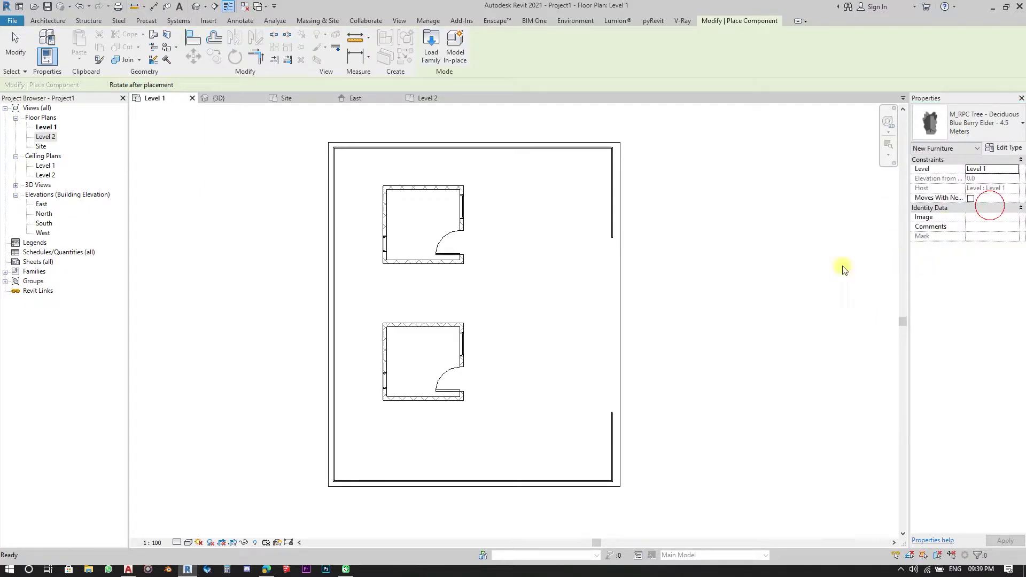
scroll(385, 442, up, 2)
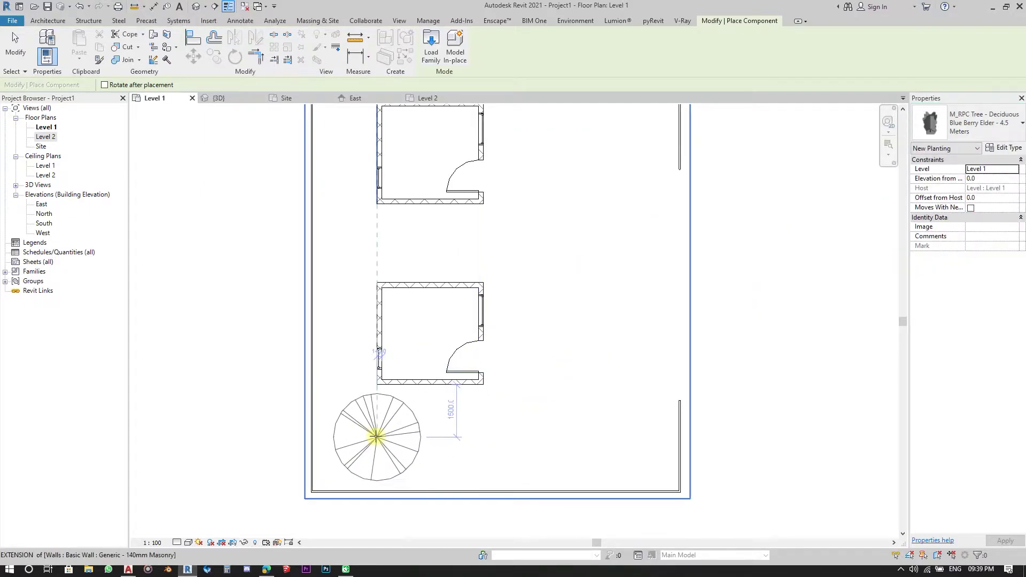
- Choose the Kousa Dogwood - 3.0 Meters tree and place three in a row between the lower room and the slab's south edge
click(1002, 127)
scroll(918, 265, down, 1)
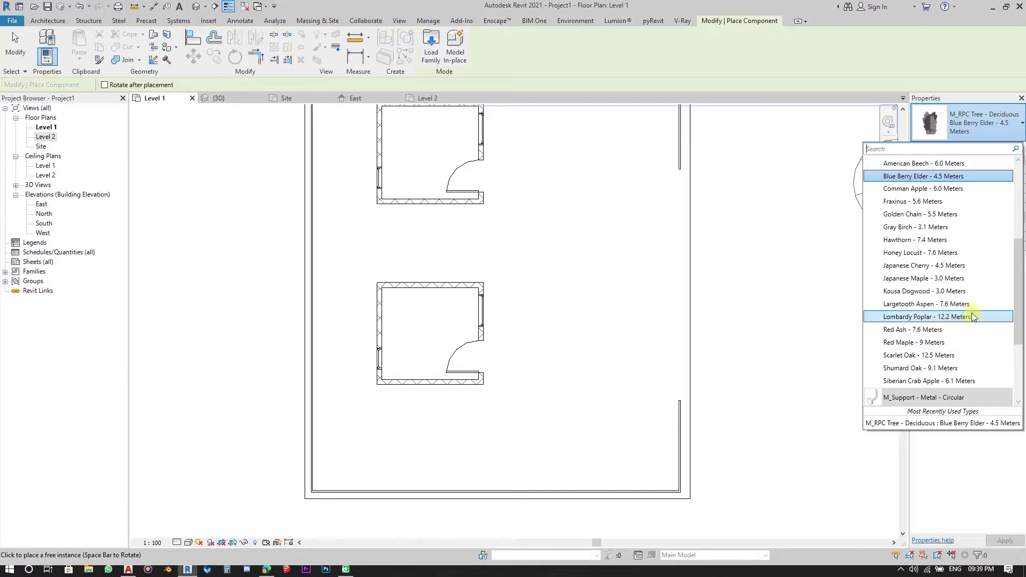
click(982, 291)
scroll(435, 421, up, 1)
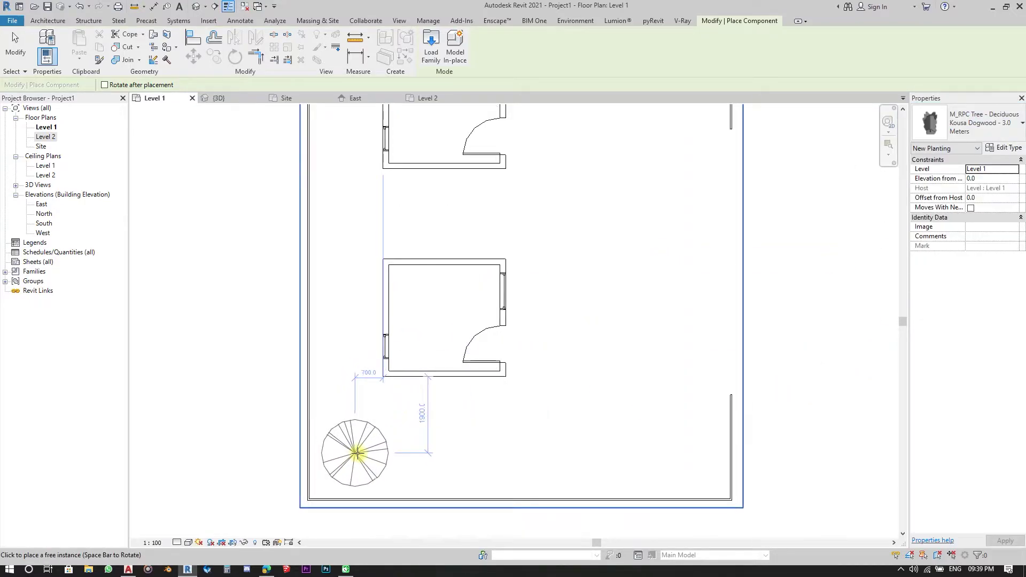
click(363, 453)
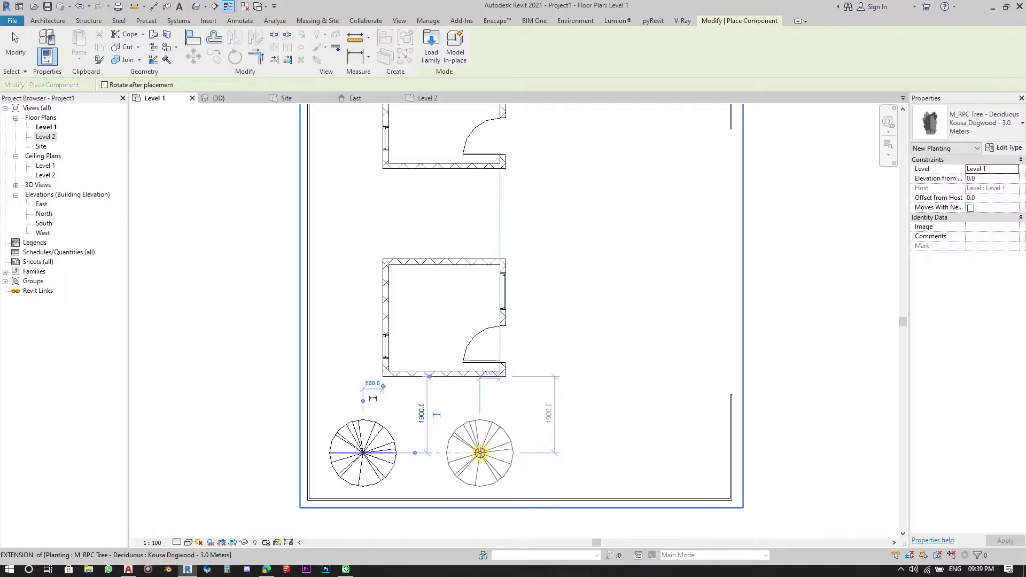
click(479, 453)
click(643, 456)
middle_drag(586, 389, 593, 485)
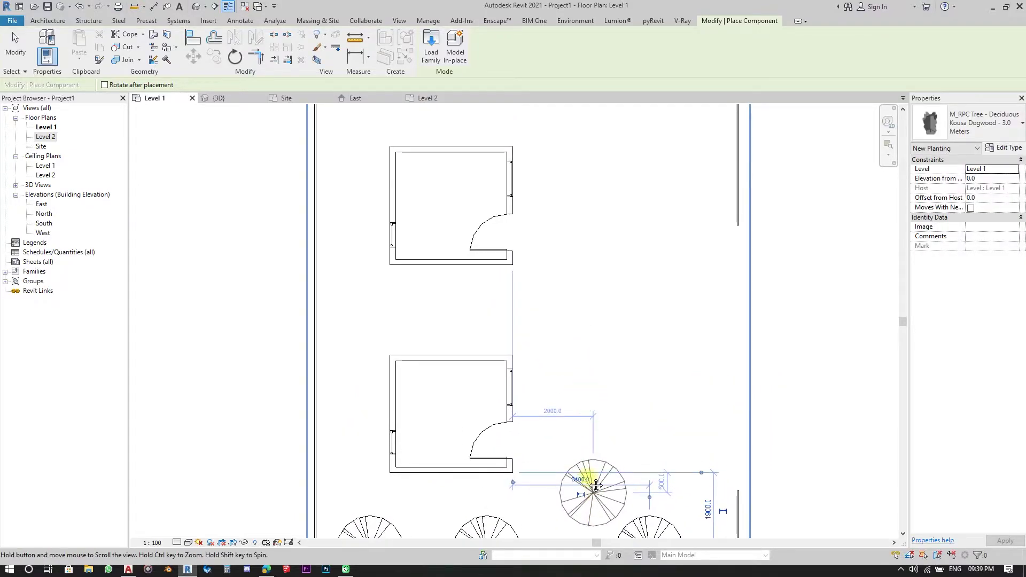
- Place three Kousa Dogwood trees in a row through the gap between the two rooms, about 1100 mm below the upper room
click(361, 309)
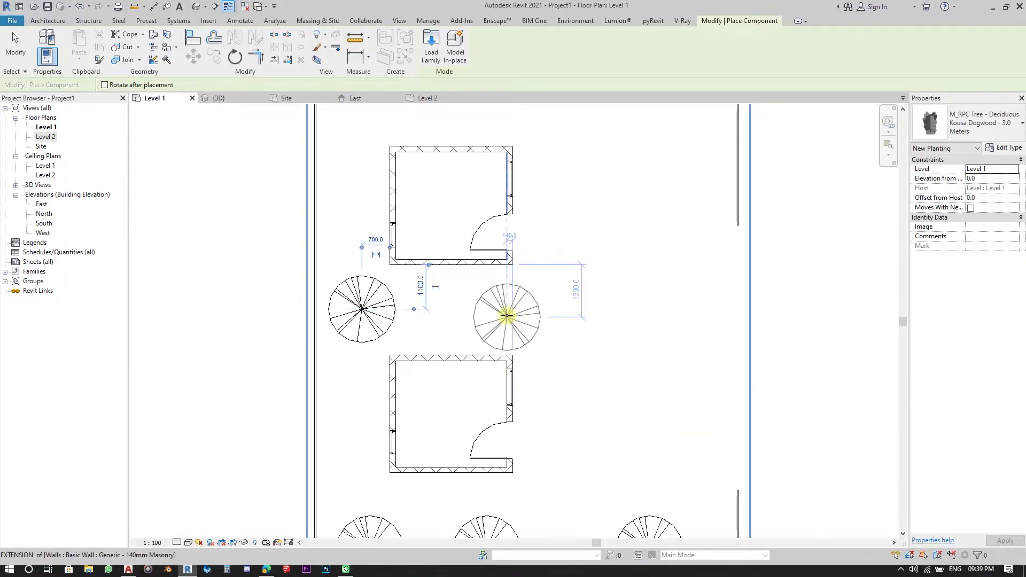
click(487, 309)
click(616, 317)
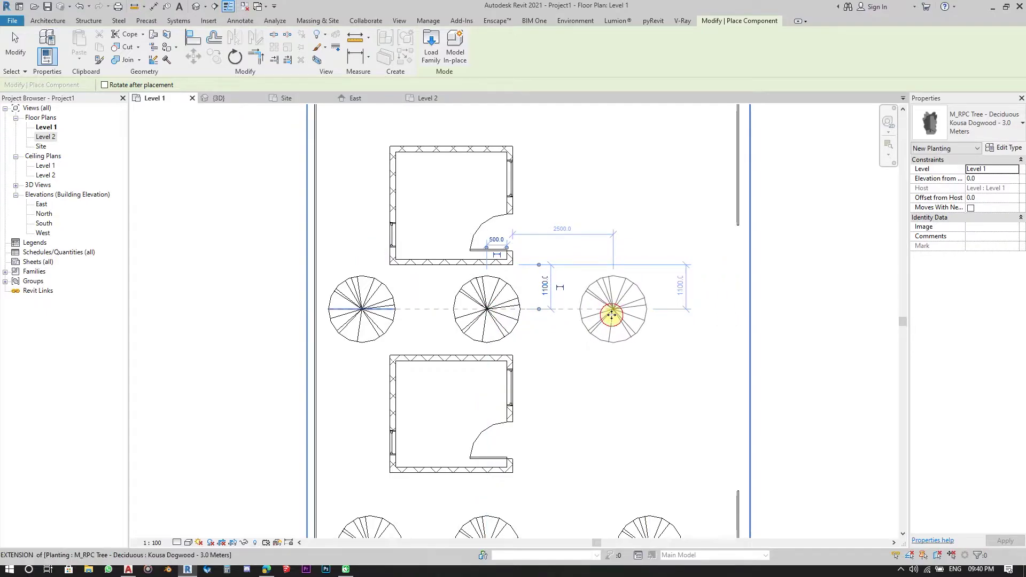
middle_drag(598, 248, 584, 412)
- Place two Kousa Dogwood trees side by side near the slab's northeast corner and finish placing components
scroll(559, 266, down, 3)
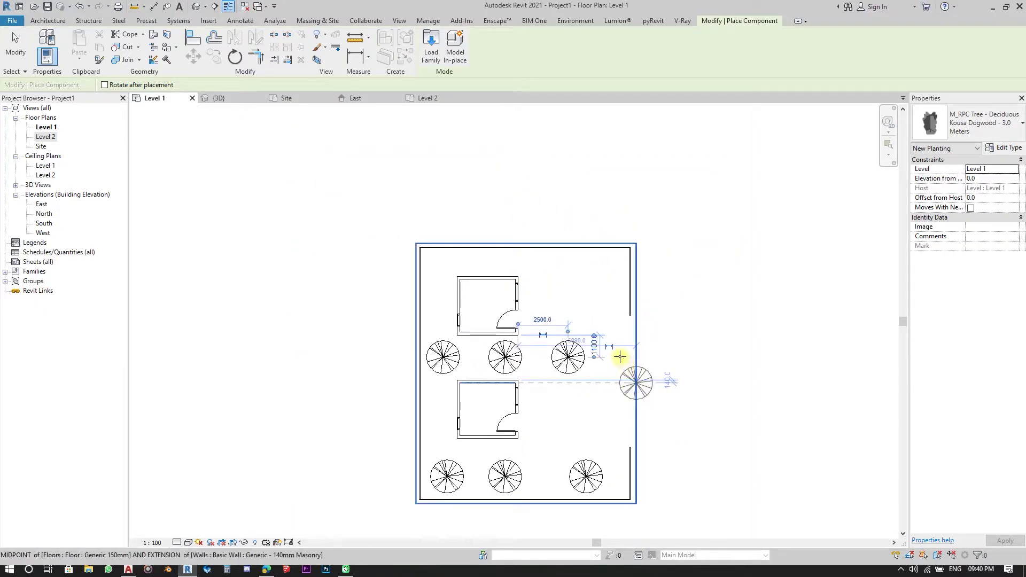
scroll(634, 248, up, 2)
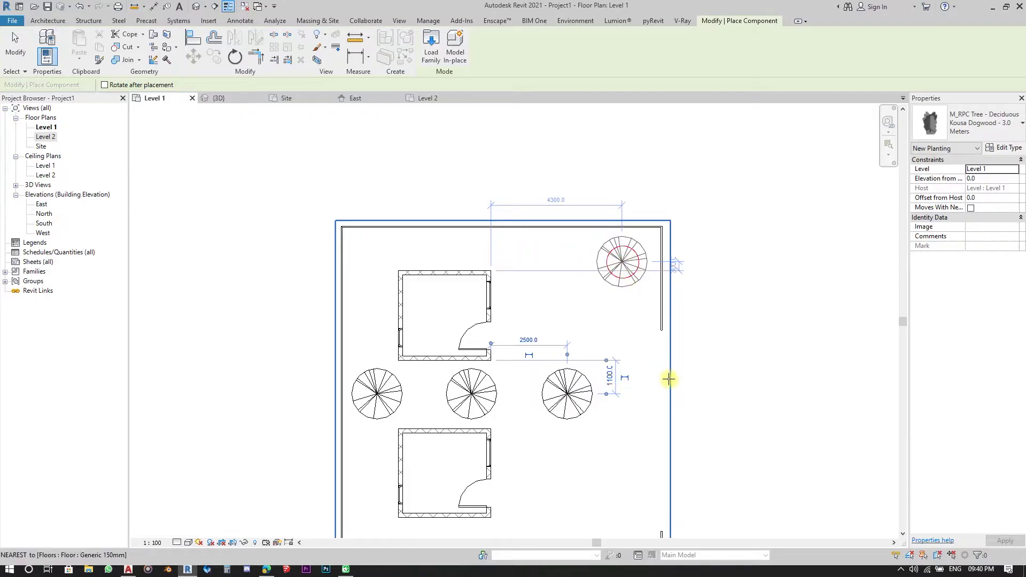
click(622, 262)
middle_drag(669, 380, 627, 234)
scroll(628, 378, down, 2)
scroll(569, 211, up, 2)
middle_drag(540, 227, 547, 263)
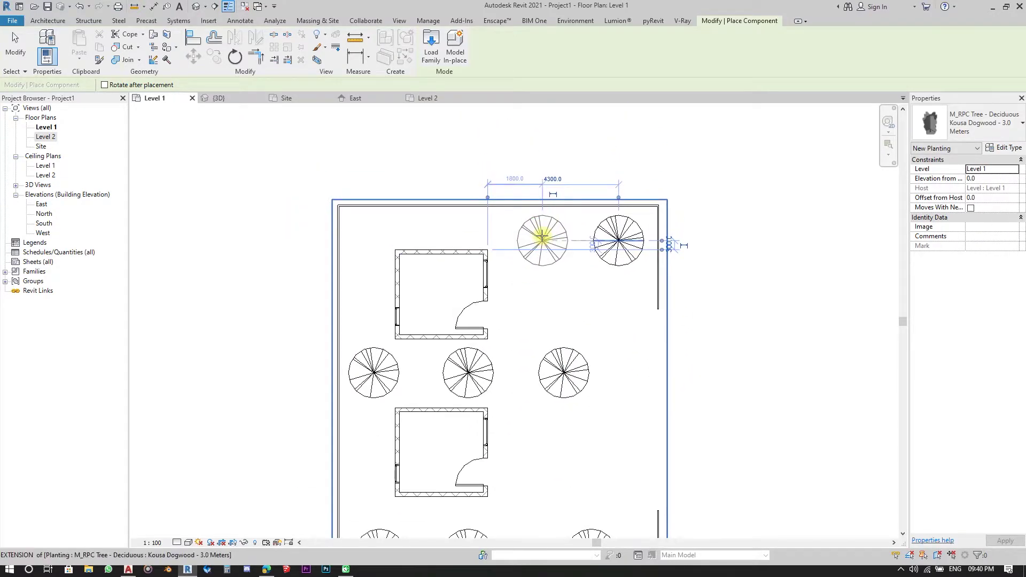
click(539, 235)
key(Escape)
key(Escape)
scroll(558, 217, down, 3)
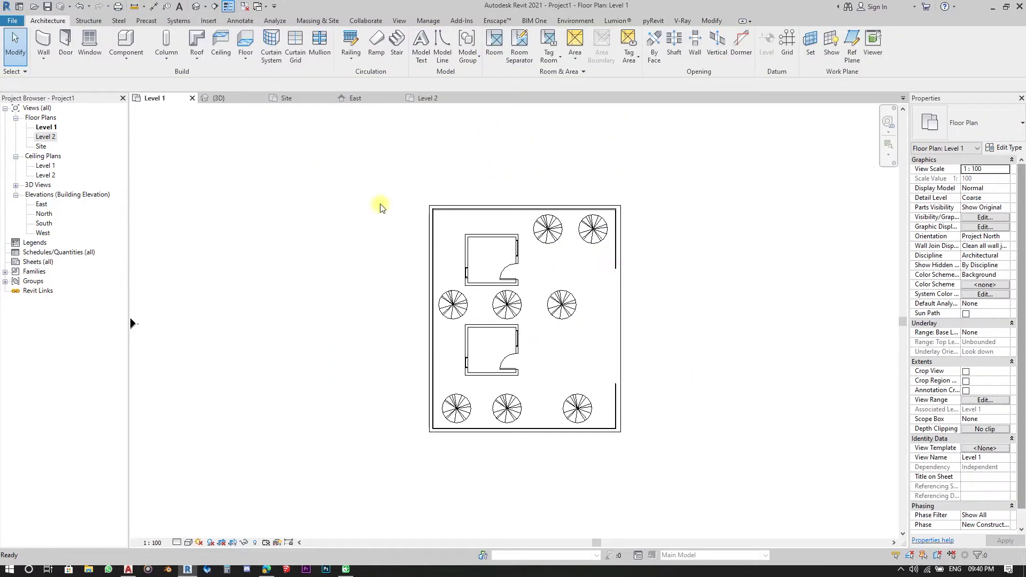
- Examine the trees around the two rooms in the 3D view from several angles and distances
click(228, 99)
shift+middle_drag(270, 142, 486, 210)
scroll(544, 336, up, 4)
shift+middle_drag(544, 332, 596, 474)
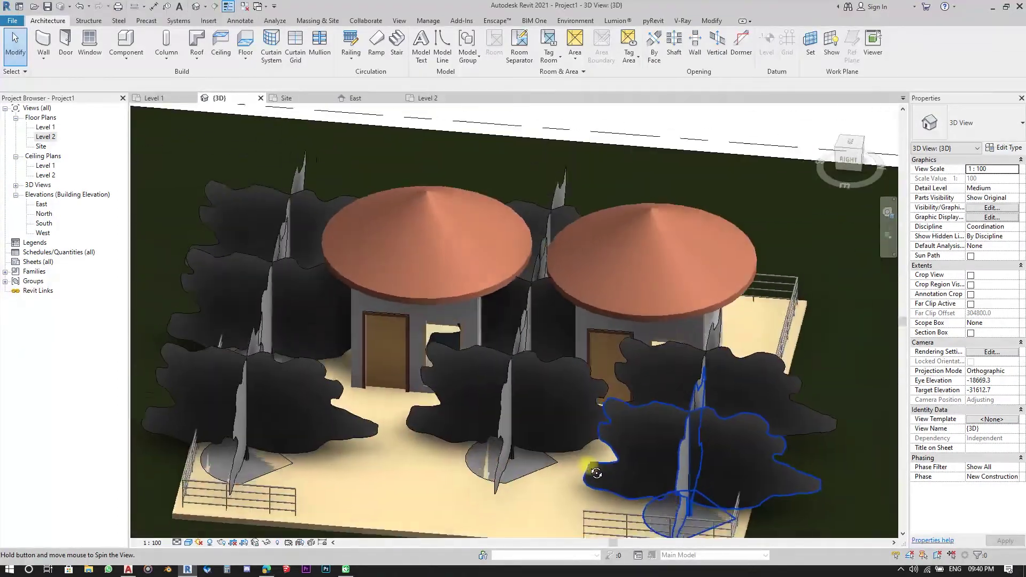
scroll(483, 270, down, 3)
shift+middle_drag(483, 271, 499, 430)
scroll(527, 235, up, 4)
scroll(556, 199, up, 3)
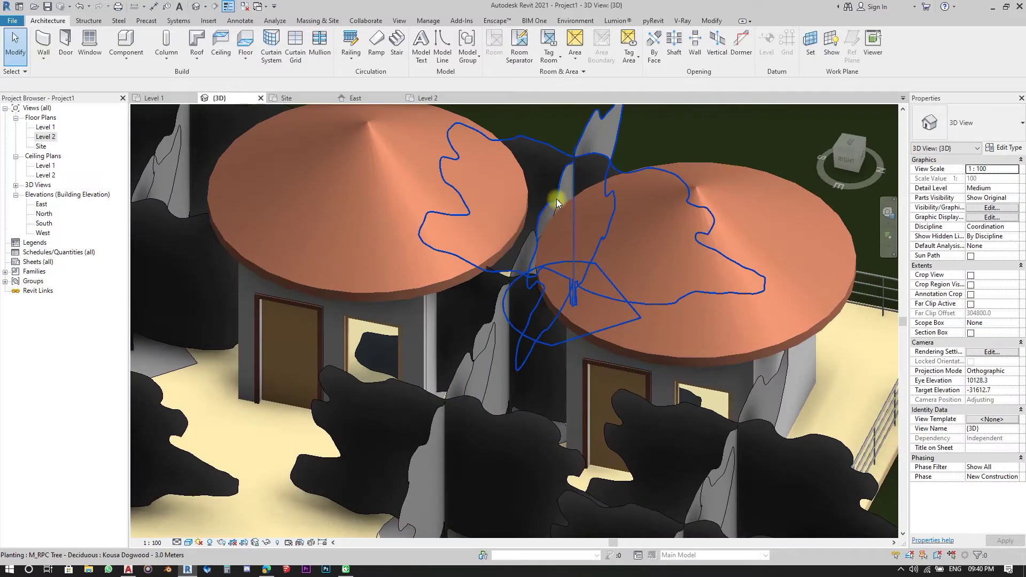
scroll(561, 223, down, 3)
- Delete the trees between the two rooms and the two at the slab's northeast corner in 3D
shift+middle_drag(537, 316, 571, 303)
key(Delete)
click(529, 337)
key(Return)
shift+middle_drag(540, 339, 592, 363)
click(602, 354)
key(Delete)
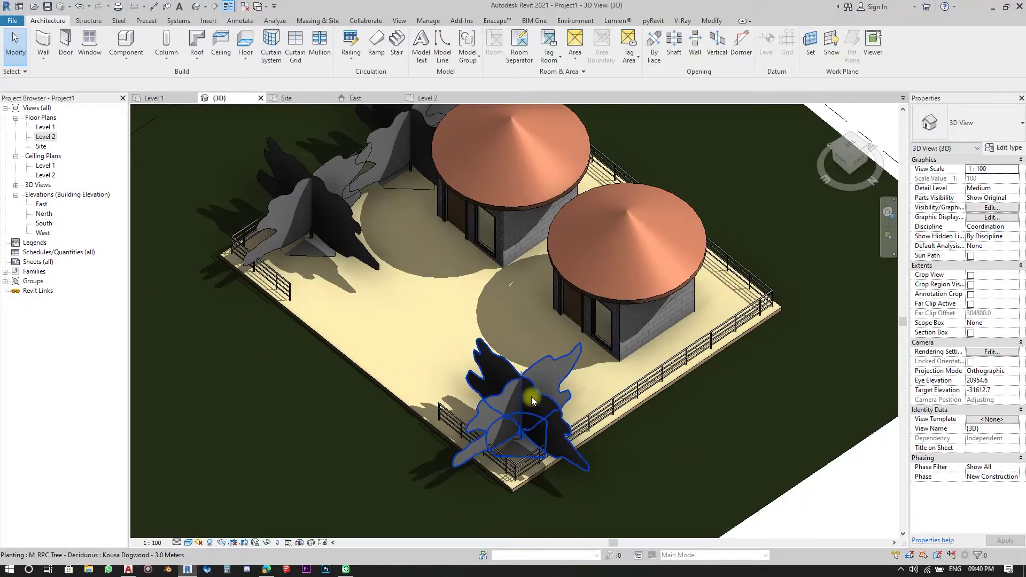
click(534, 391)
key(Delete)
- Examine the remaining row of trees on the slab in 3D and in the Site plan
scroll(538, 366, down, 5)
shift+middle_drag(450, 275, 382, 302)
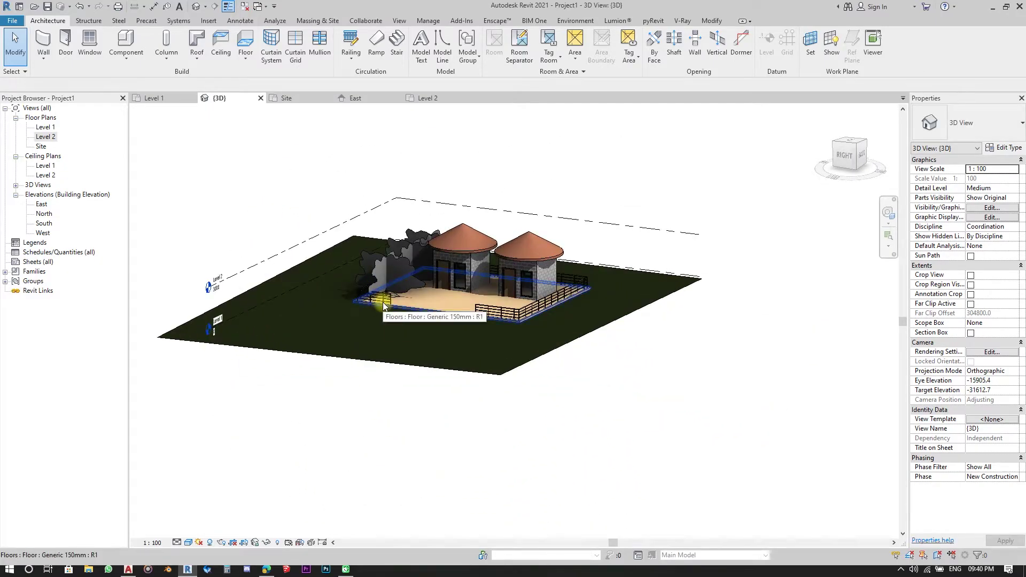
shift+middle_drag(422, 297, 444, 225)
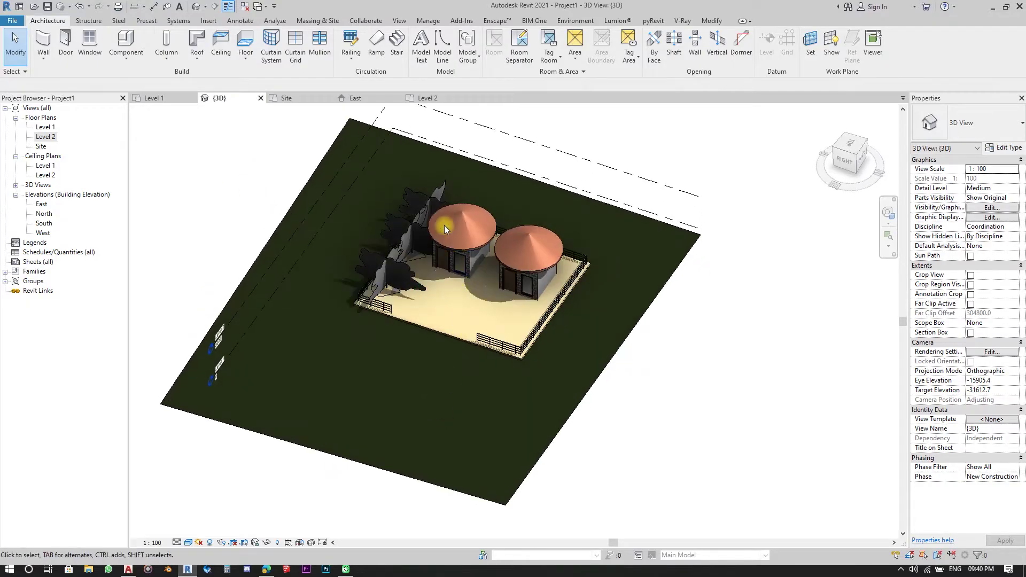
scroll(445, 367, up, 5)
shift+middle_drag(439, 362, 429, 371)
scroll(464, 154, down, 3)
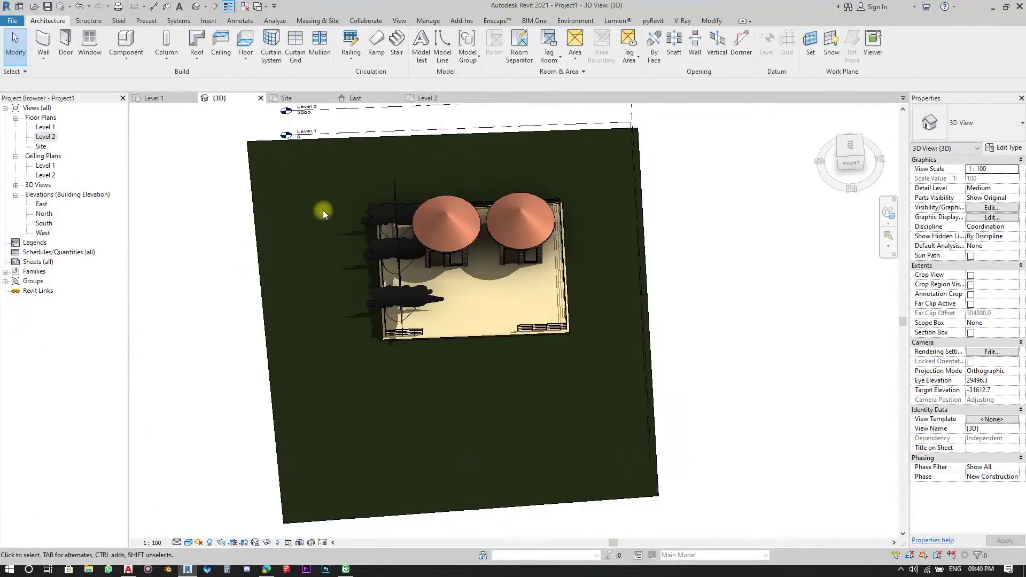
scroll(322, 211, up, 3)
click(287, 98)
scroll(487, 389, down, 2)
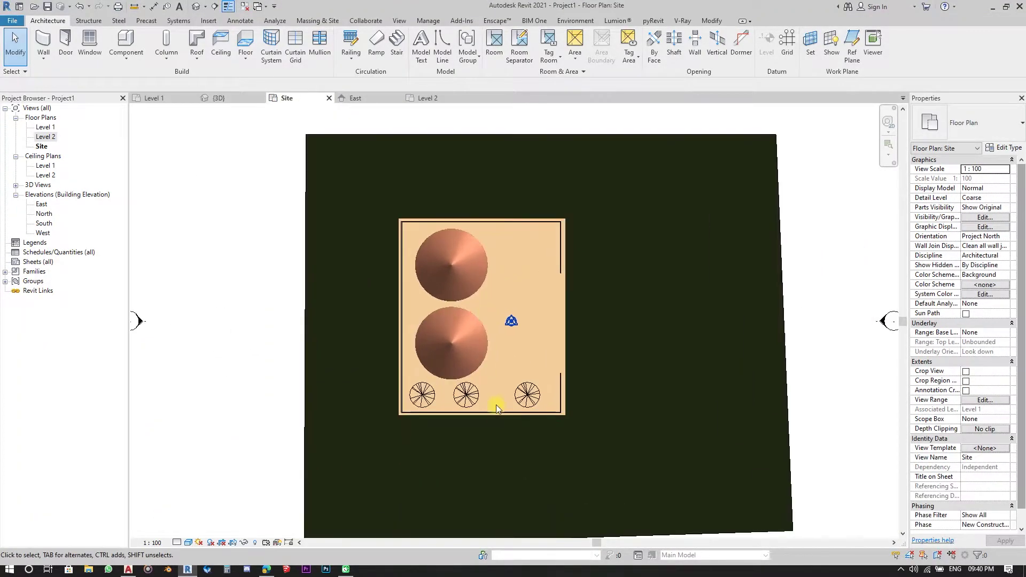
- Move the three trees in the slab's south row off the slab onto the grass just south of it
scroll(506, 343, up, 4)
scroll(414, 368, up, 1)
click(388, 314)
drag(389, 314, 356, 438)
click(457, 319)
drag(456, 319, 445, 415)
click(591, 309)
drag(591, 309, 591, 433)
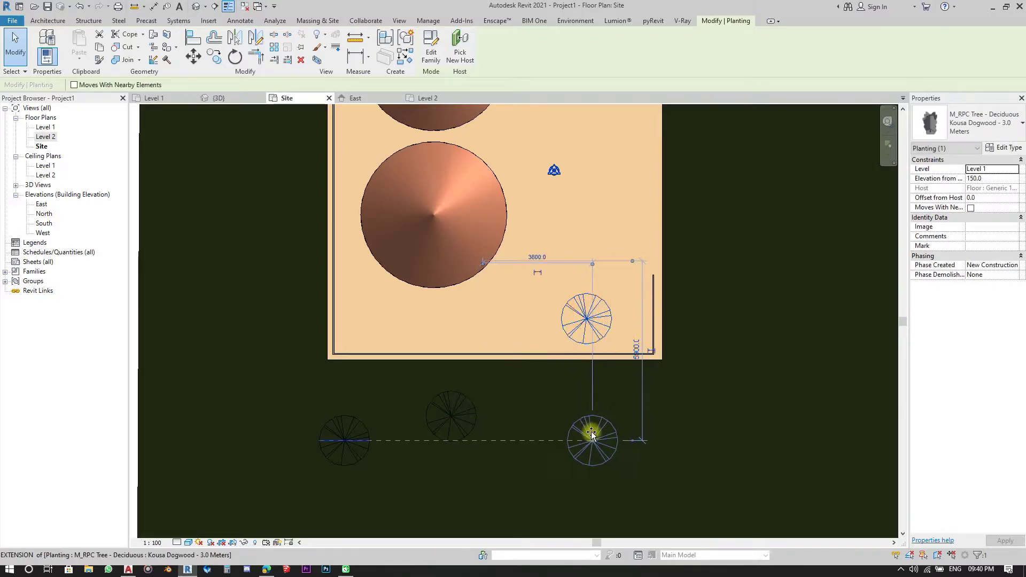
scroll(457, 313, down, 2)
key(Escape)
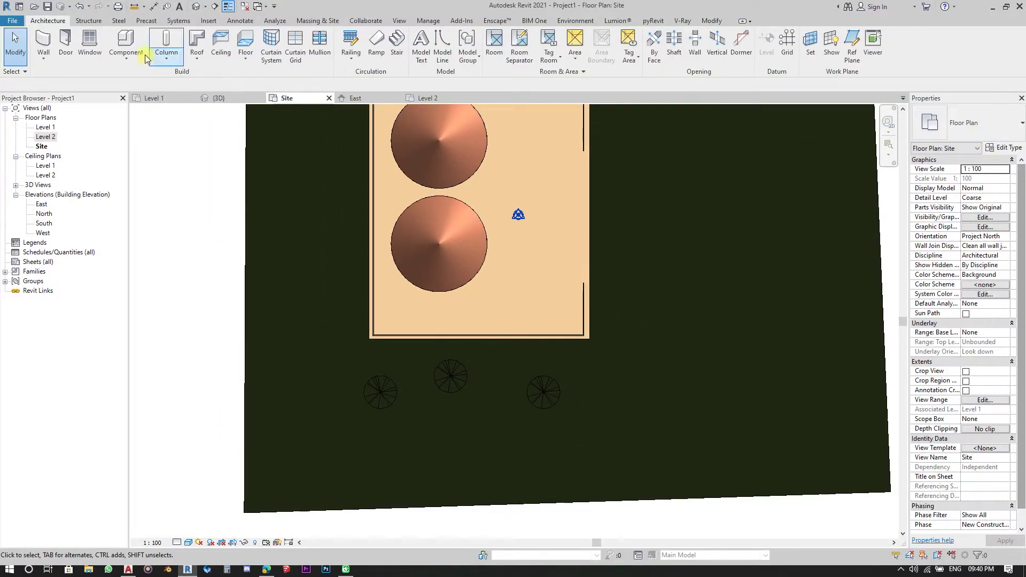
- Place Kousa Dogwood trees on the grass around the slab's southwest corner, along its west side and beyond its north edge
click(126, 41)
click(422, 450)
click(304, 319)
click(316, 188)
scroll(360, 393, down, 1)
click(319, 440)
click(327, 278)
click(319, 161)
click(364, 132)
click(499, 129)
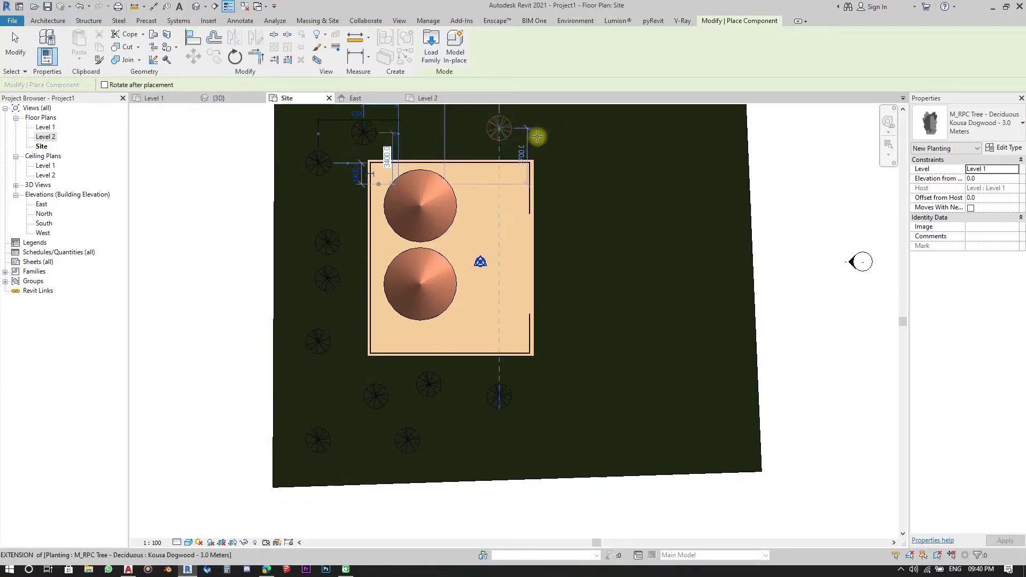
- Place six more Kousa Dogwood trees on the grass south and southeast of the slab and one near its northwest corner, and finish placing
click(561, 366)
click(535, 441)
click(475, 447)
click(561, 423)
click(618, 447)
click(613, 404)
middle_drag(485, 252, 489, 413)
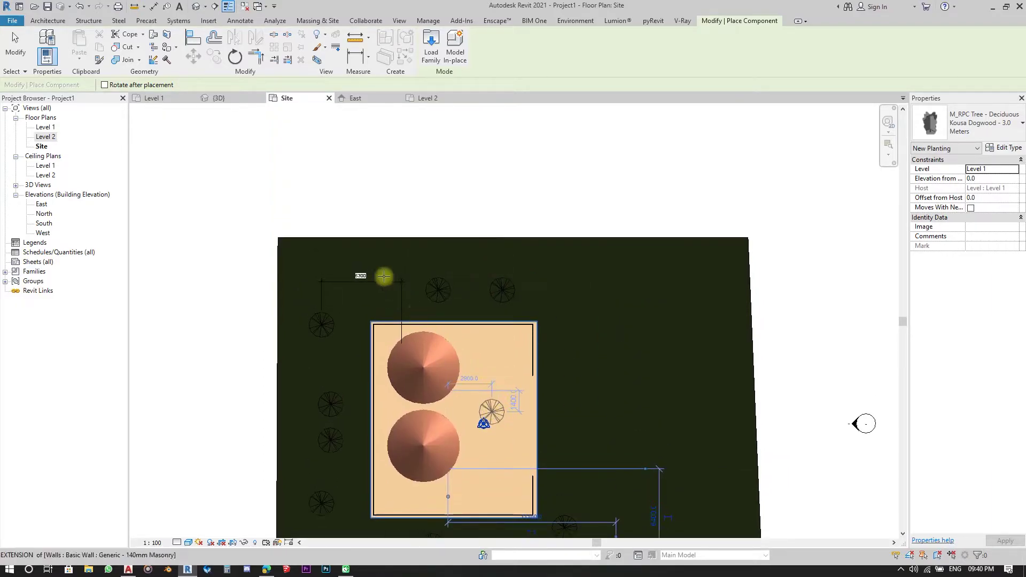
scroll(378, 263, up, 2)
click(362, 338)
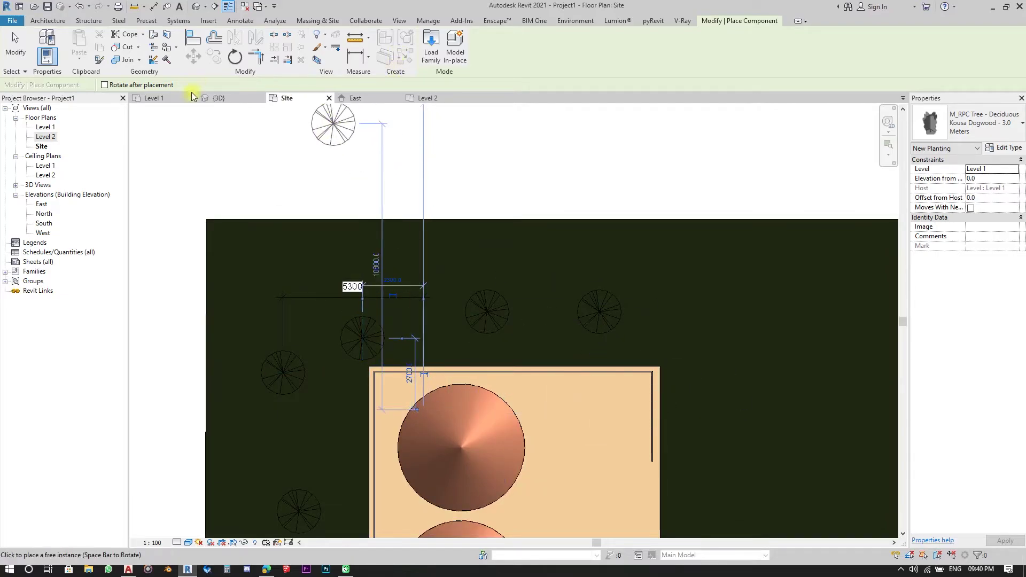
key(Escape)
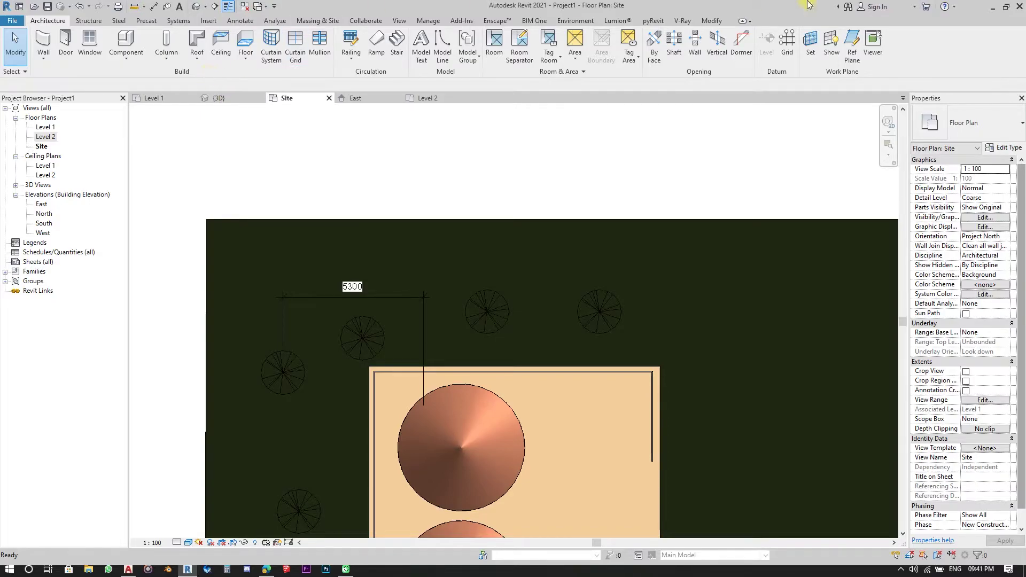
- Examine the trees surrounding the slab and the two rooms in the 3D view from several angles
scroll(470, 205, down, 2)
click(218, 97)
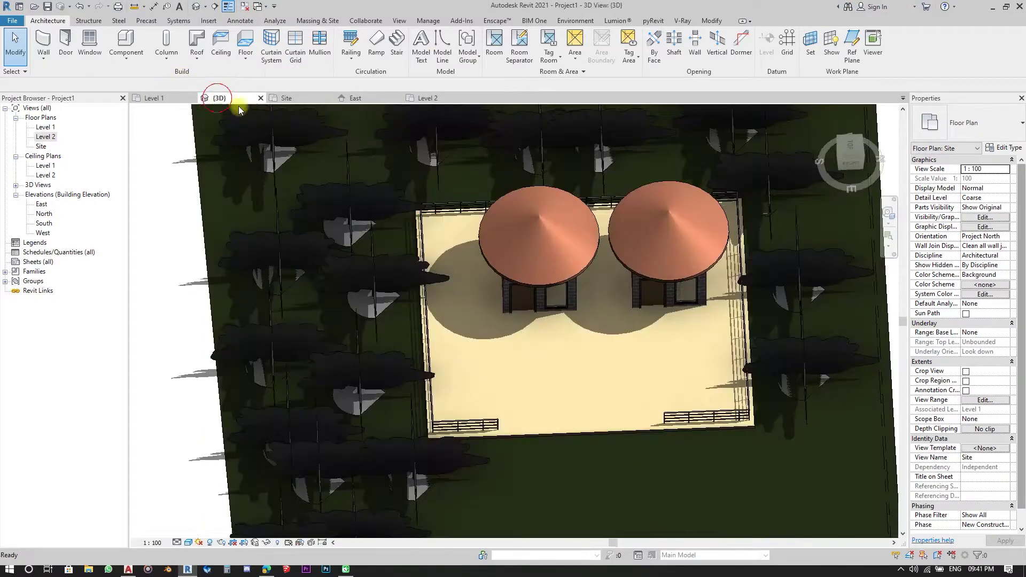
shift+middle_drag(623, 370, 553, 345)
scroll(555, 353, up, 2)
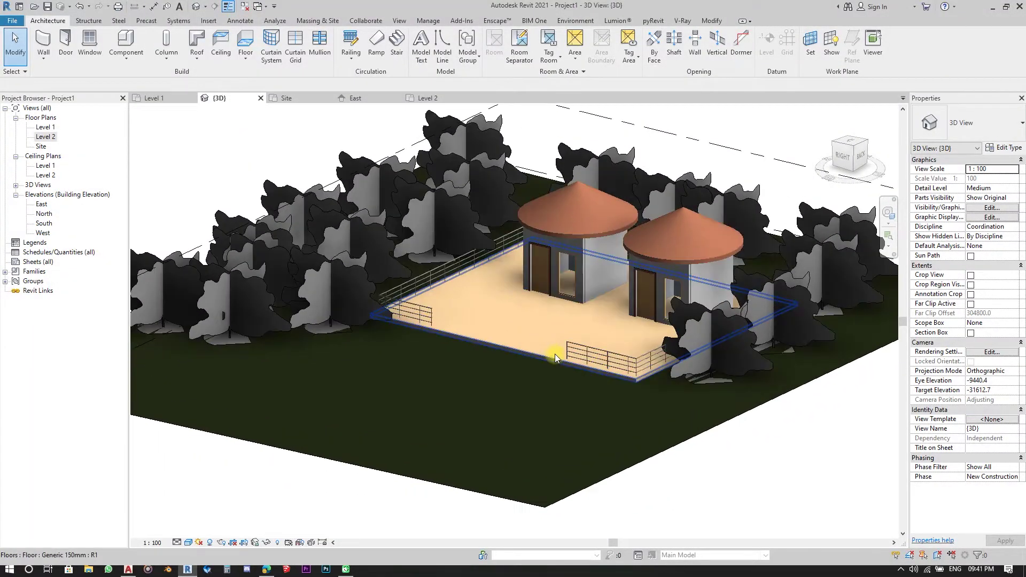
scroll(536, 335, down, 5)
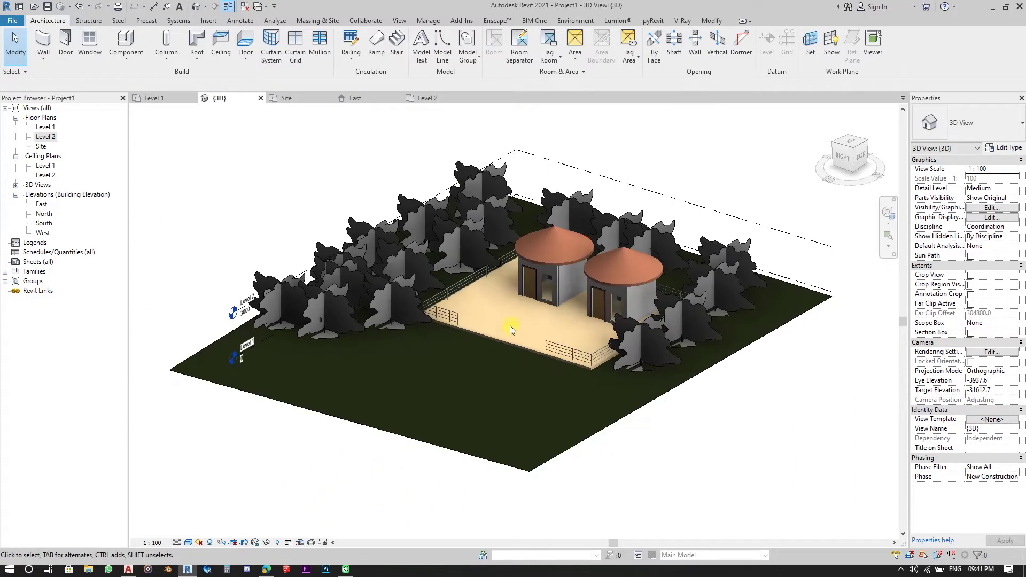
shift+middle_drag(509, 325, 468, 390)
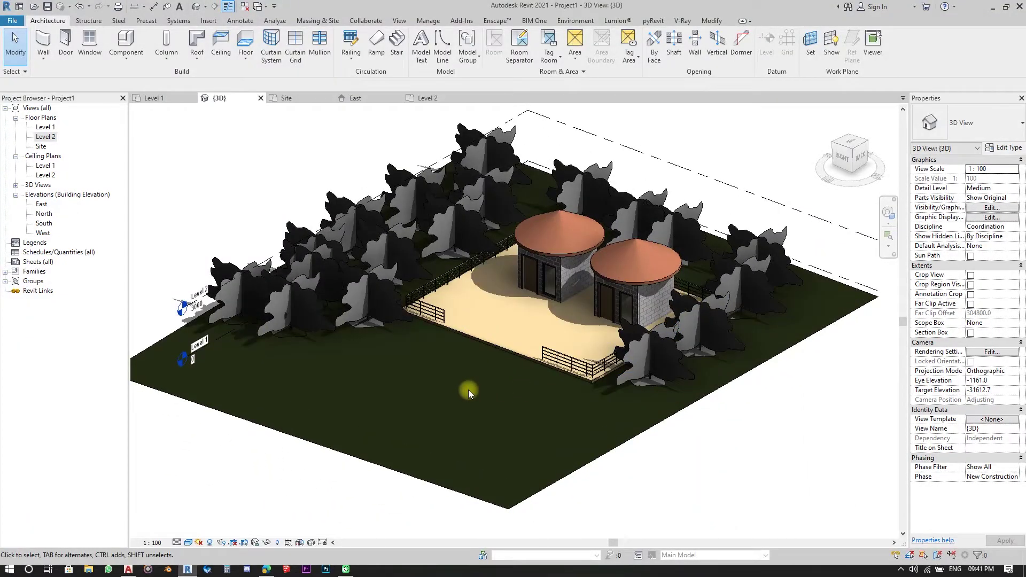
scroll(469, 390, down, 4)
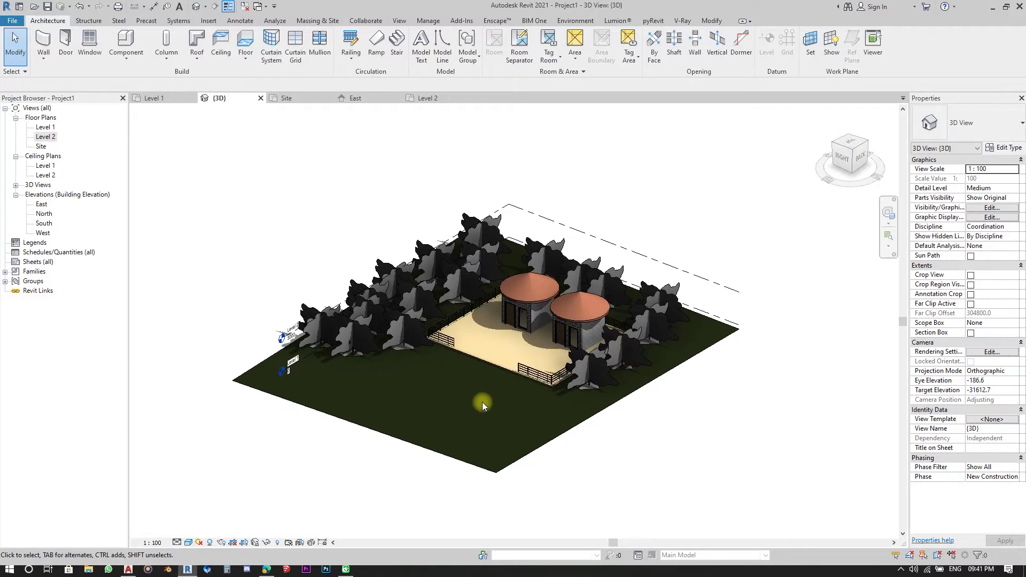
- Open the rendering settings for the 3D view and move the dialog clear of the model
key(r)
key(r)
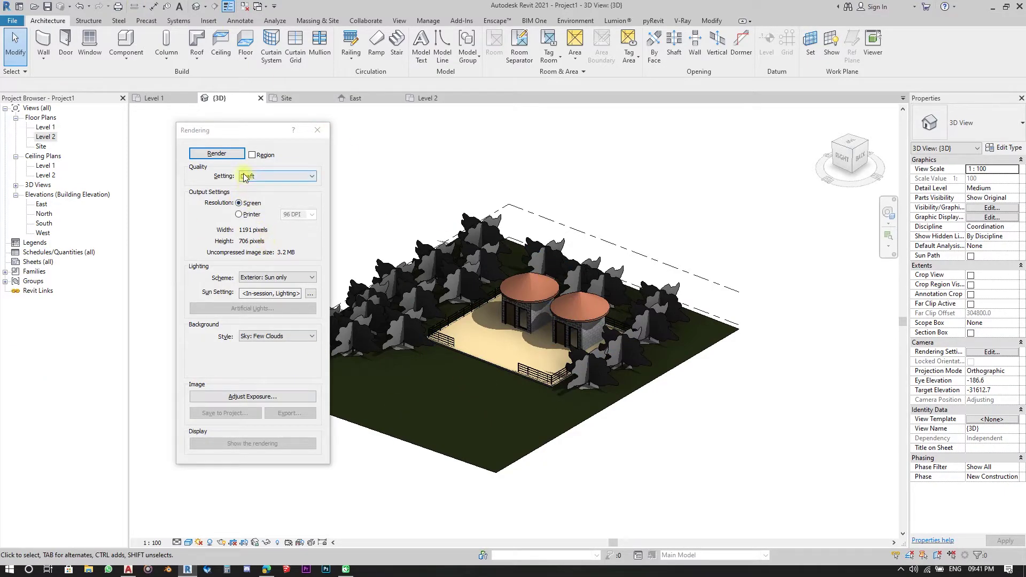
drag(257, 130, 257, 110)
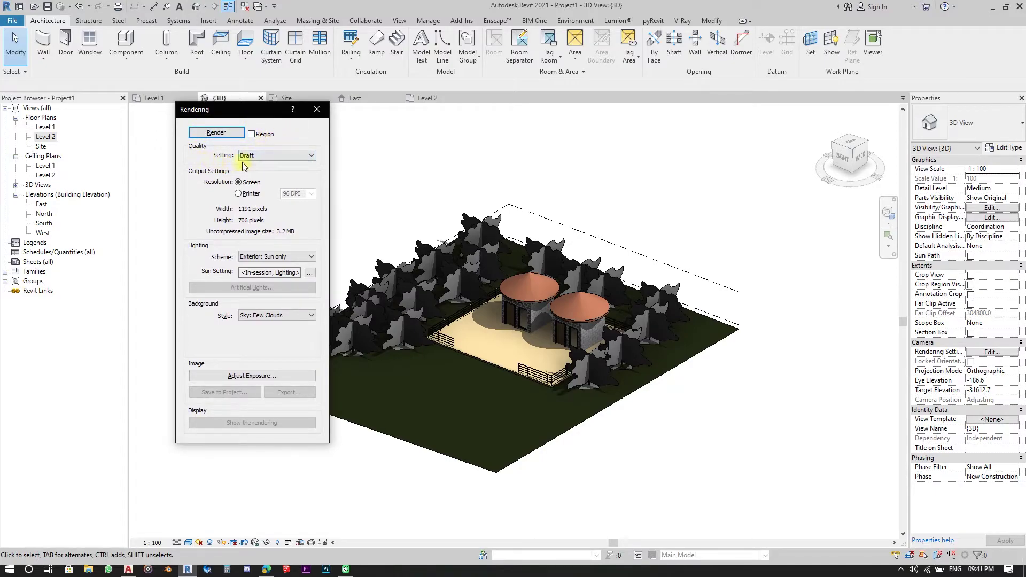
- Browse the render quality options and try the Printer output resolution before returning to Screen
click(293, 156)
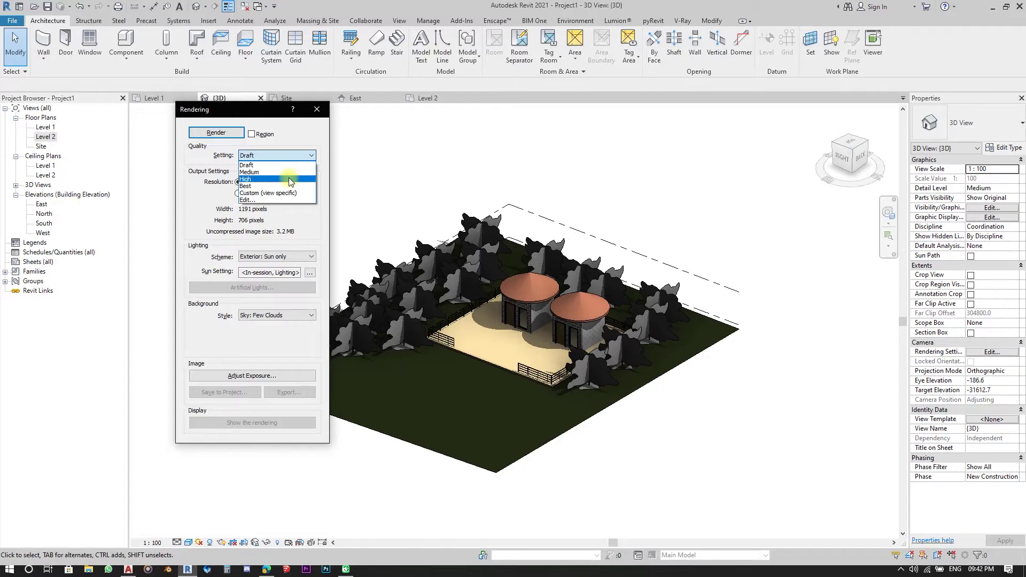
click(191, 204)
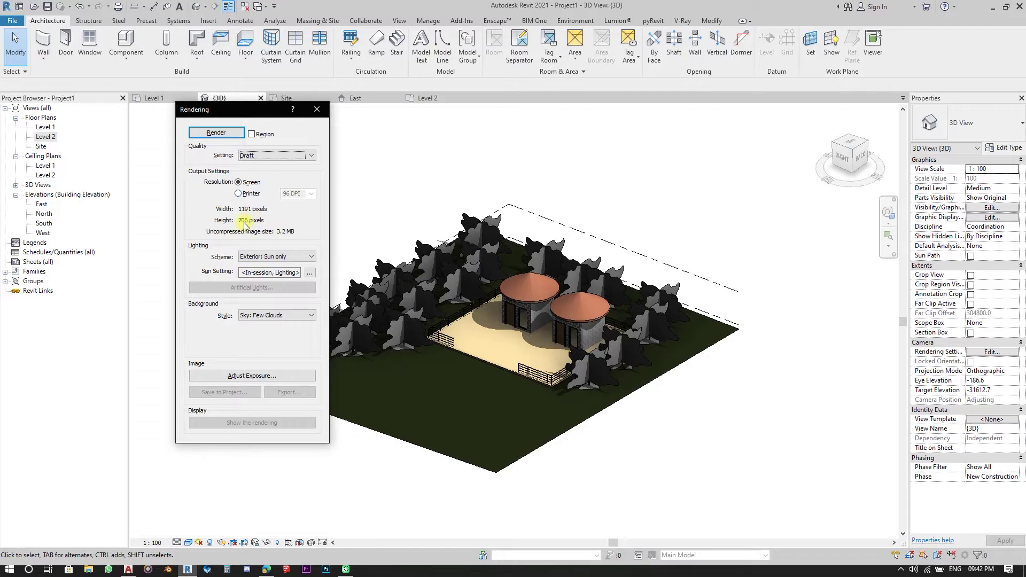
click(241, 193)
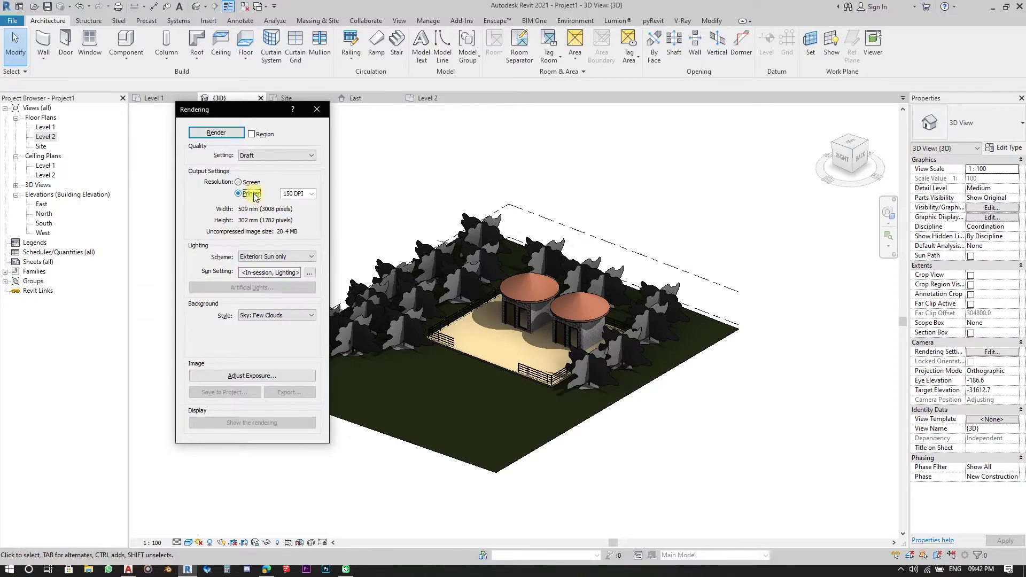
click(252, 183)
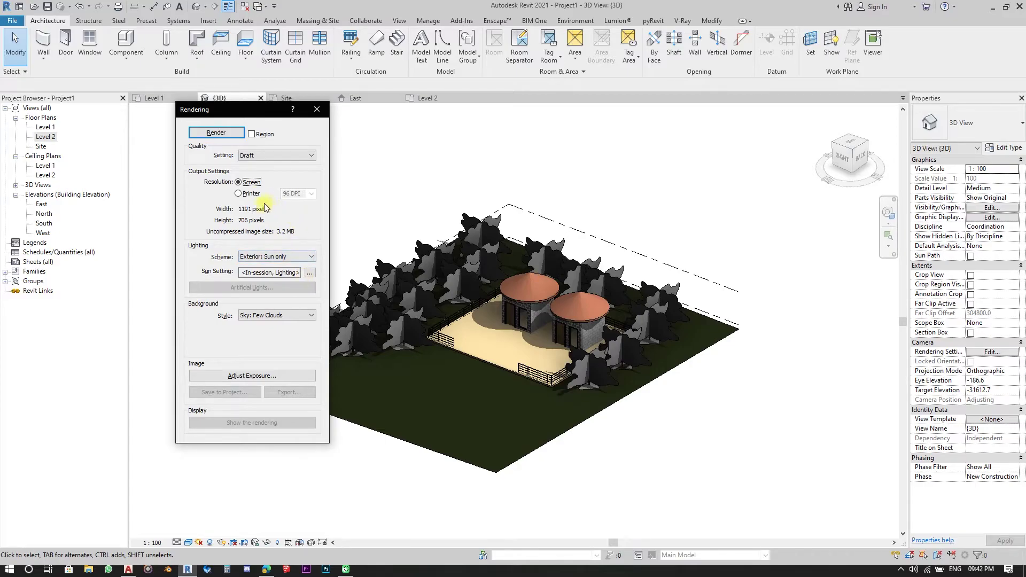
- Render the 3D view at Draft quality with Screen resolution
click(295, 155)
click(271, 158)
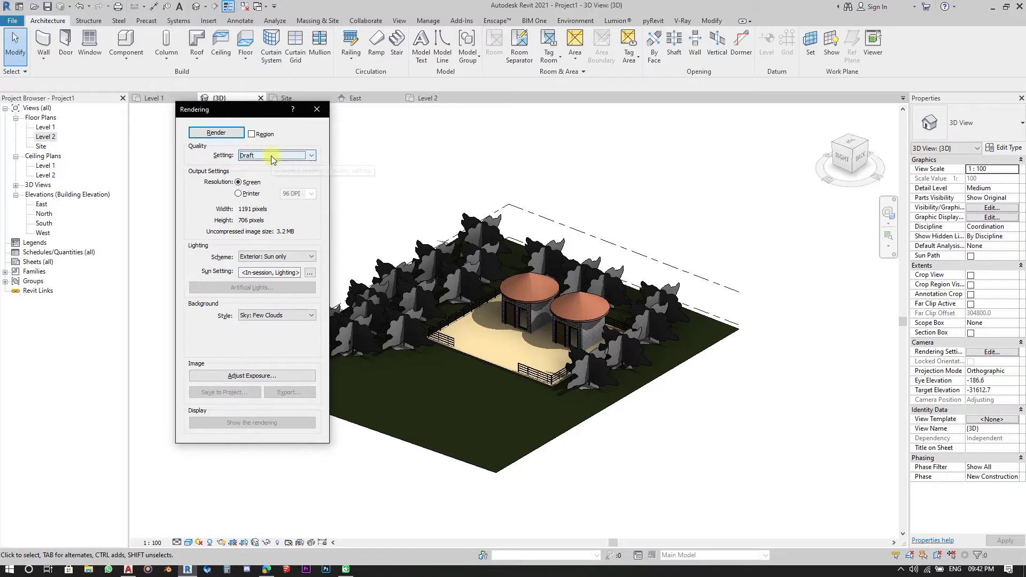
click(221, 133)
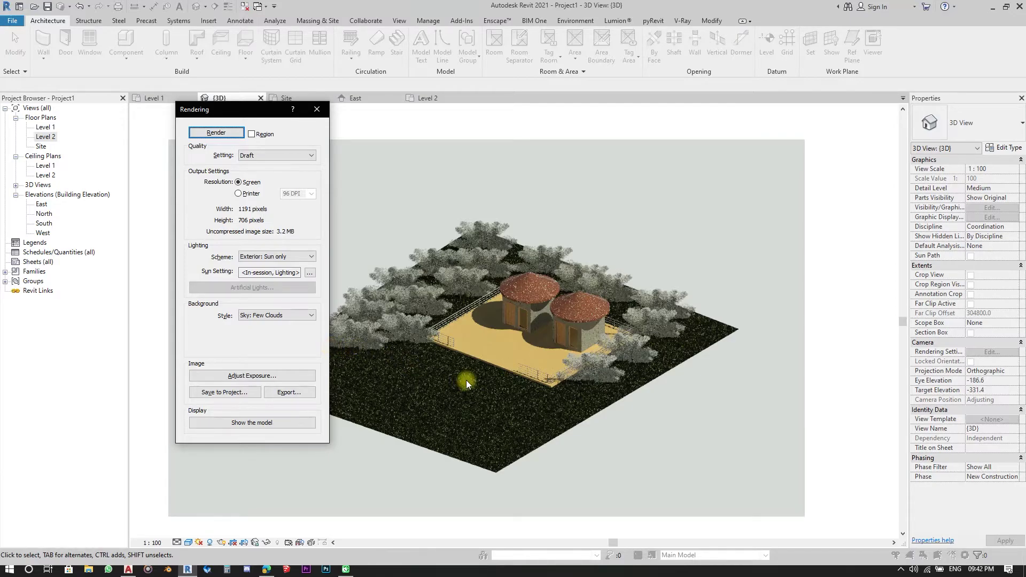
- Examine the draft rendering of the rooms, roofs, railings, trees and grass up close and as a whole
scroll(466, 380, up, 3)
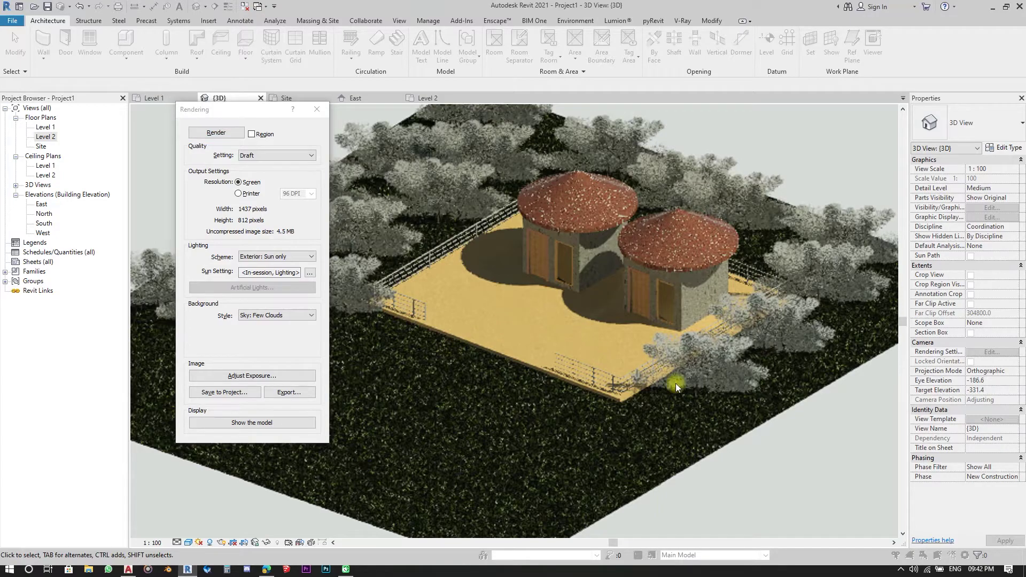
scroll(667, 369, down, 3)
scroll(459, 187, up, 6)
scroll(671, 305, down, 4)
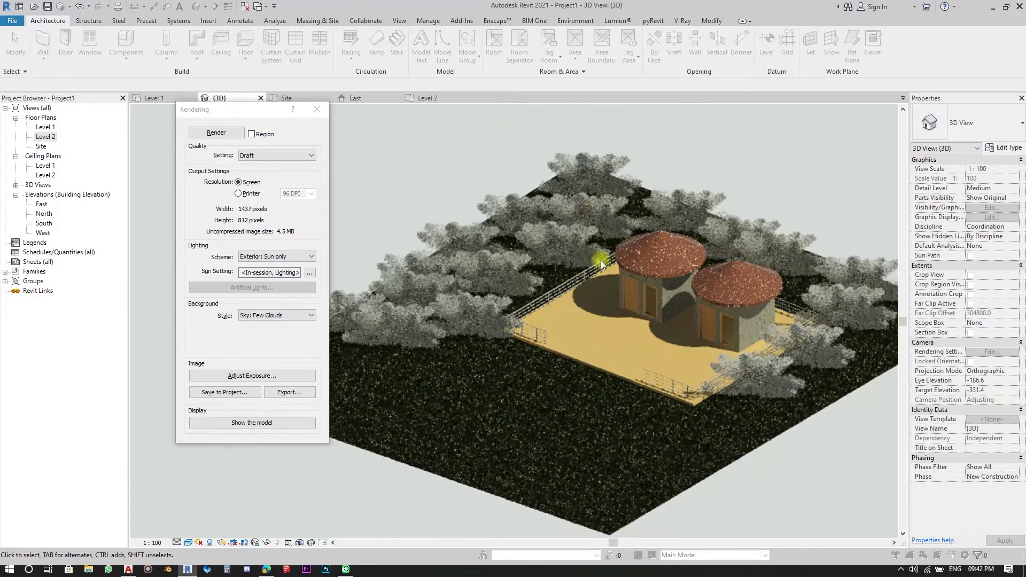
scroll(600, 261, down, 2)
scroll(572, 374, down, 2)
scroll(609, 347, up, 2)
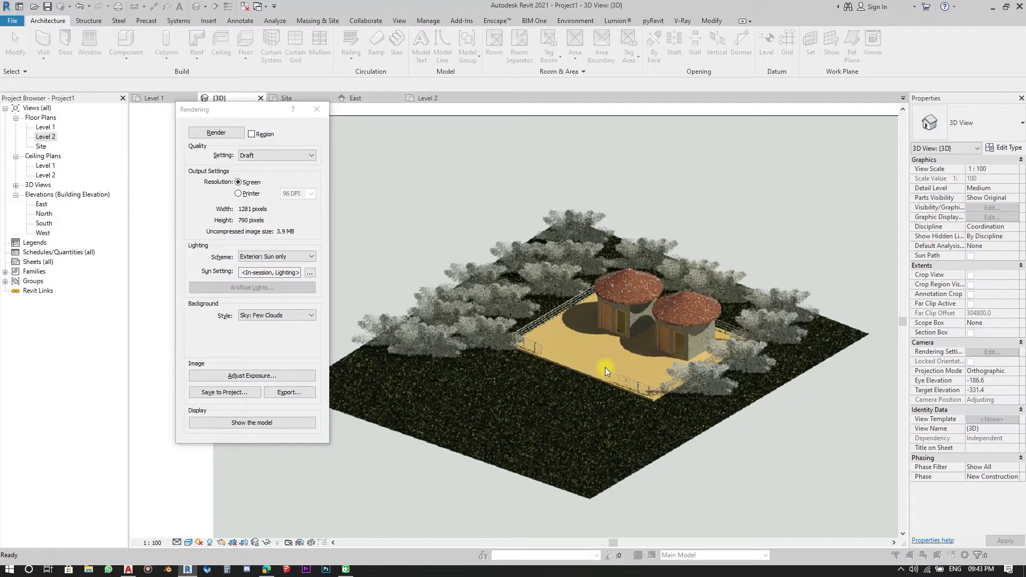
scroll(604, 367, up, 2)
middle_drag(704, 337, 701, 343)
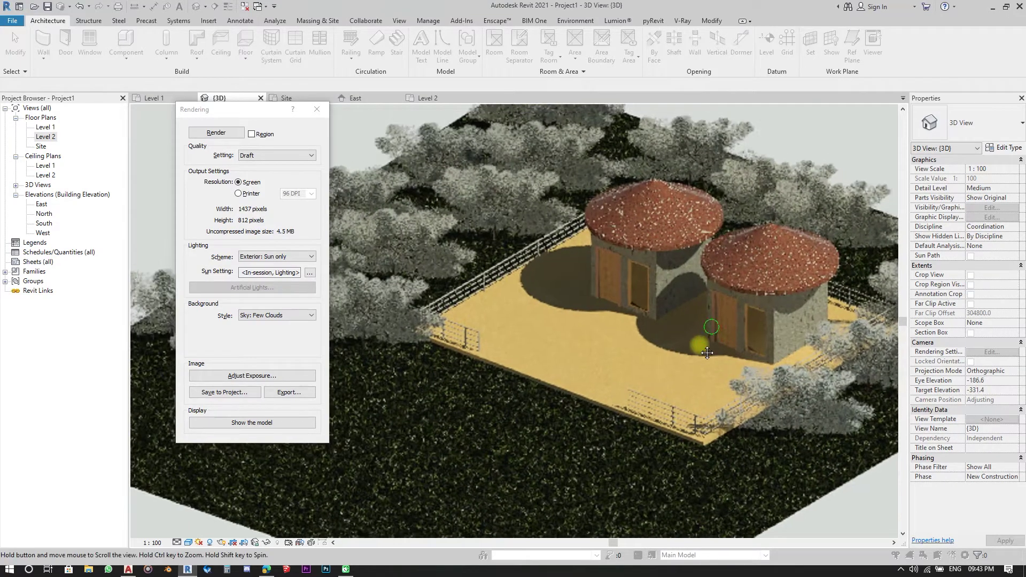
scroll(588, 373, down, 3)
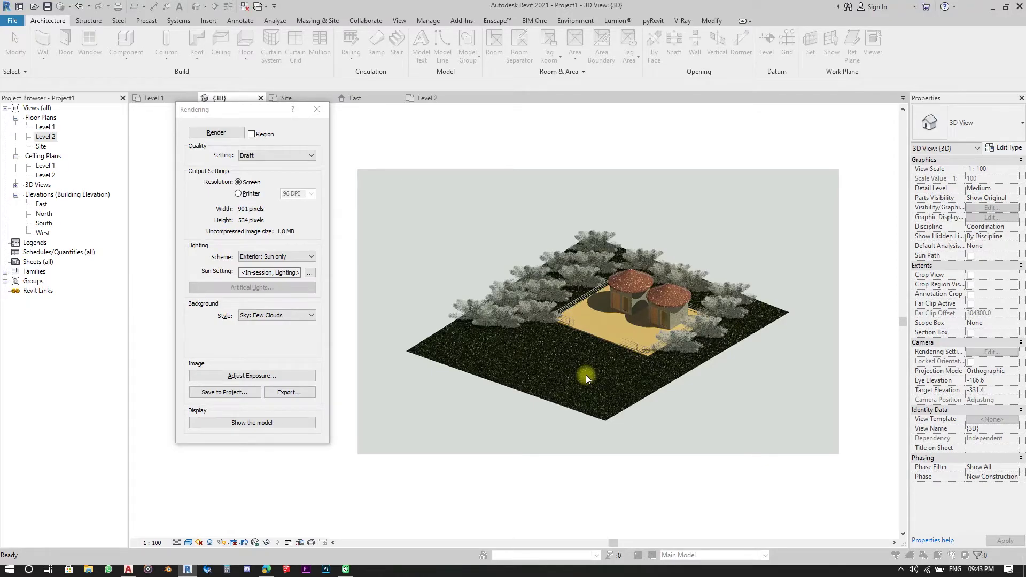
scroll(585, 374, up, 5)
scroll(643, 376, down, 2)
scroll(593, 355, down, 2)
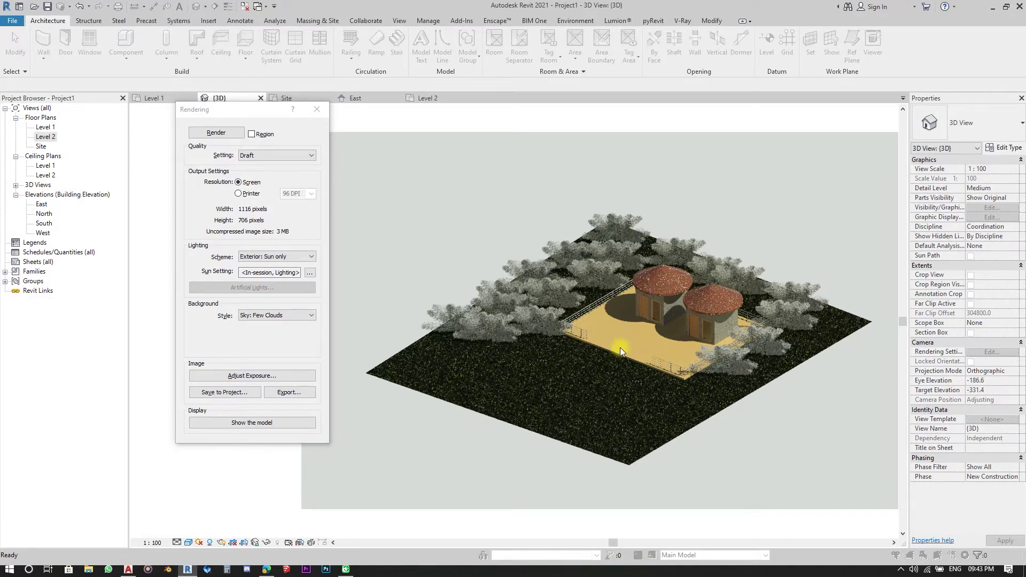
scroll(661, 315, up, 2)
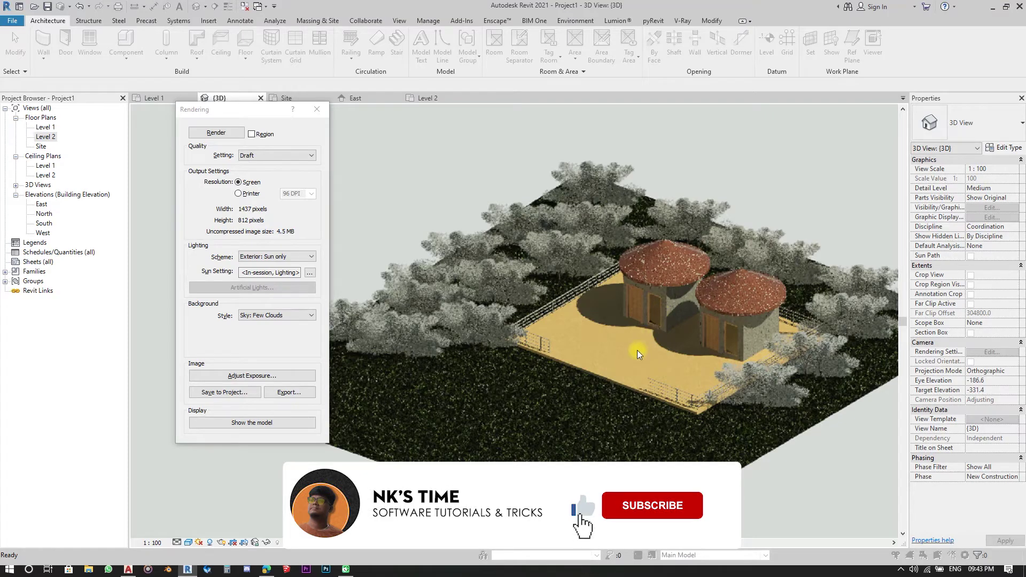
scroll(582, 351, up, 2)
- Set the render quality to Medium and render the 3D view again
click(291, 155)
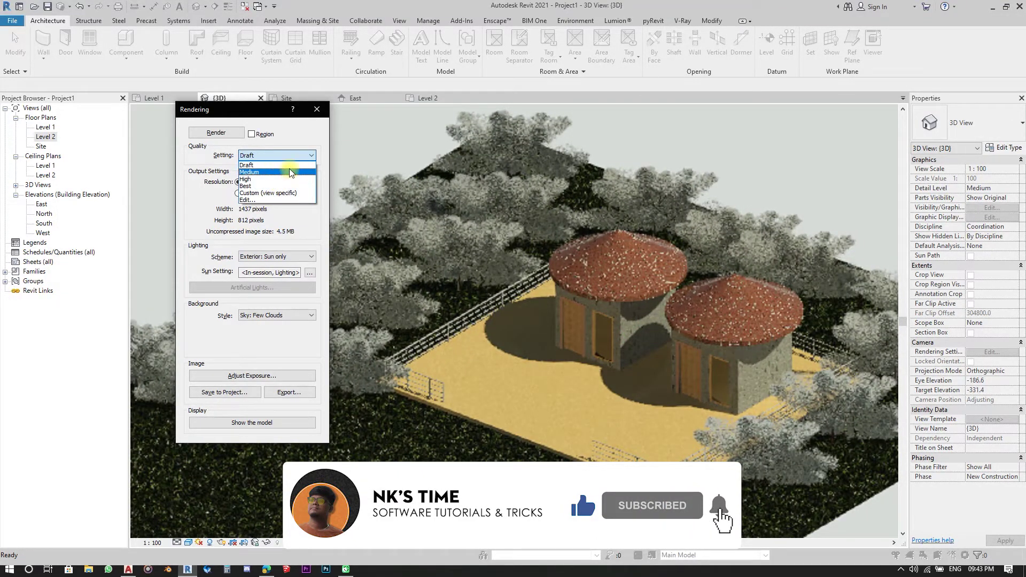
click(250, 172)
scroll(537, 272, down, 3)
scroll(536, 272, down, 2)
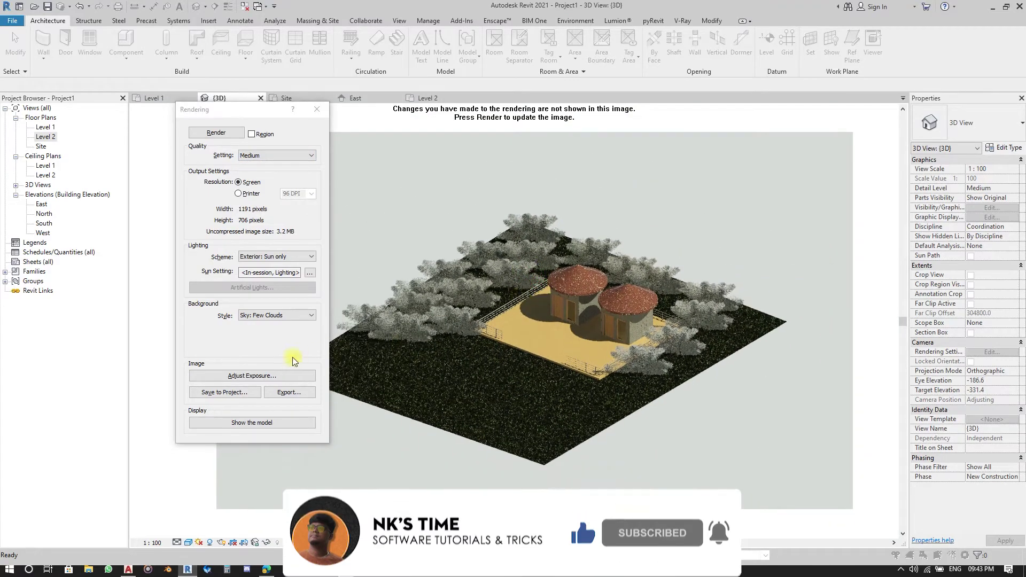
click(217, 133)
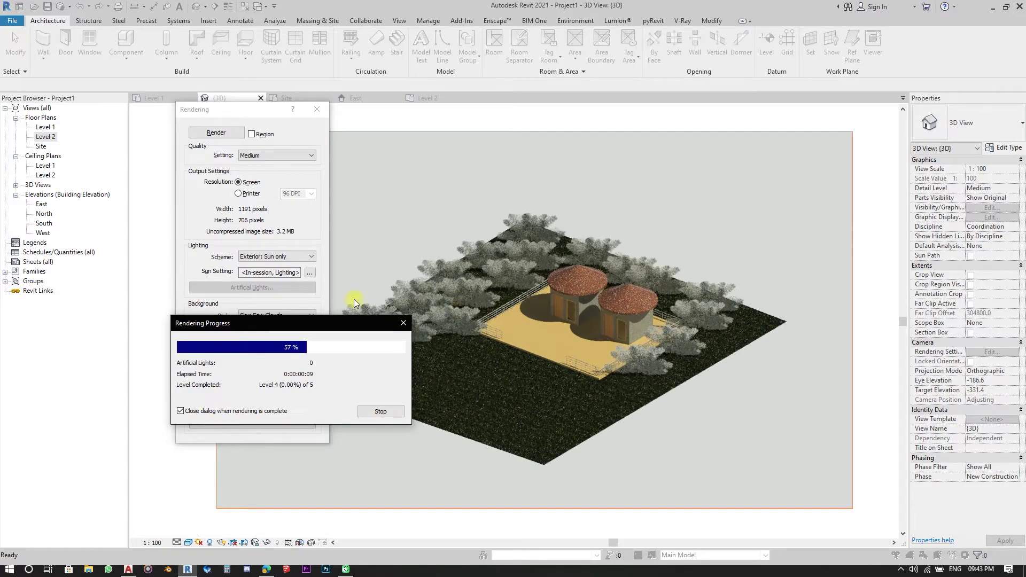
drag(322, 322, 389, 286)
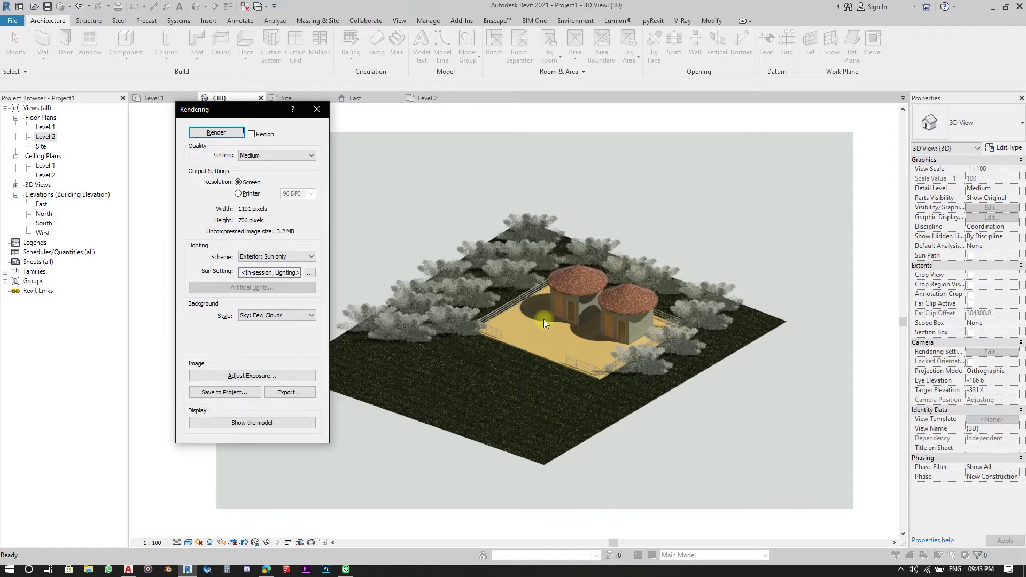
- Examine the medium-quality rendering of the site up close and as a whole, and close the rendering settings
scroll(543, 319, up, 3)
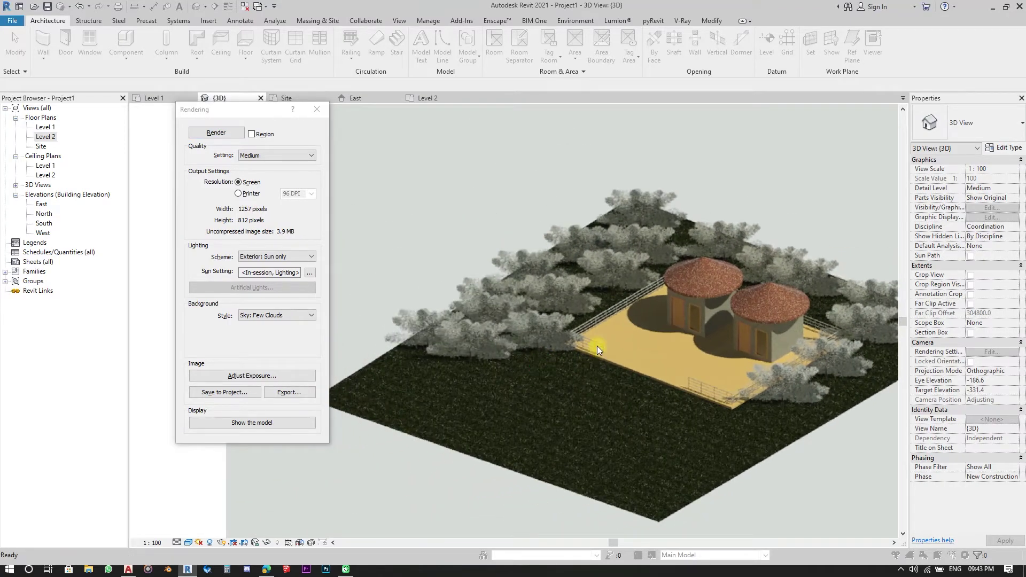
scroll(597, 347, up, 1)
scroll(489, 301, down, 3)
scroll(693, 254, up, 3)
scroll(620, 303, down, 5)
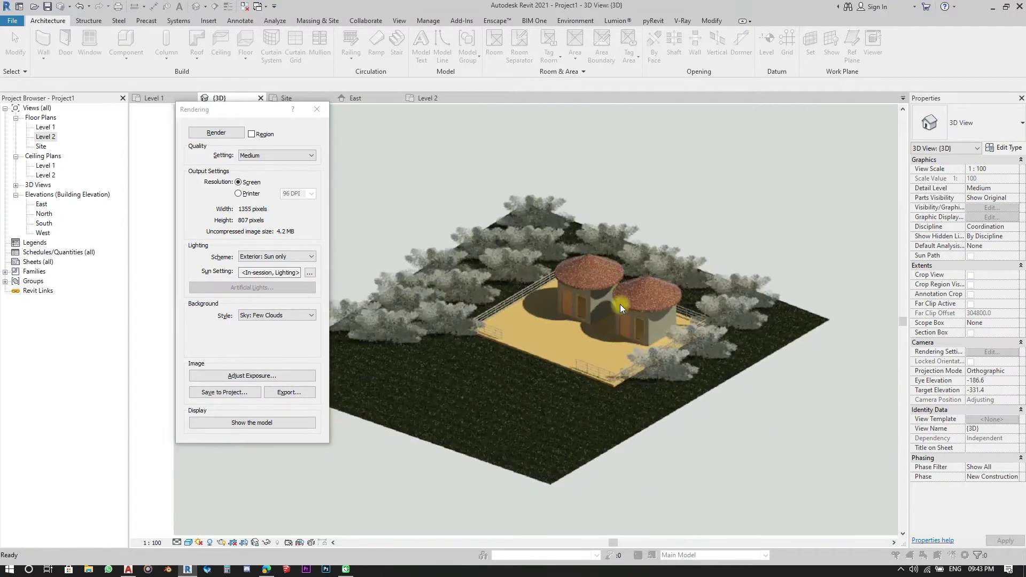
scroll(604, 358, up, 7)
scroll(602, 353, down, 4)
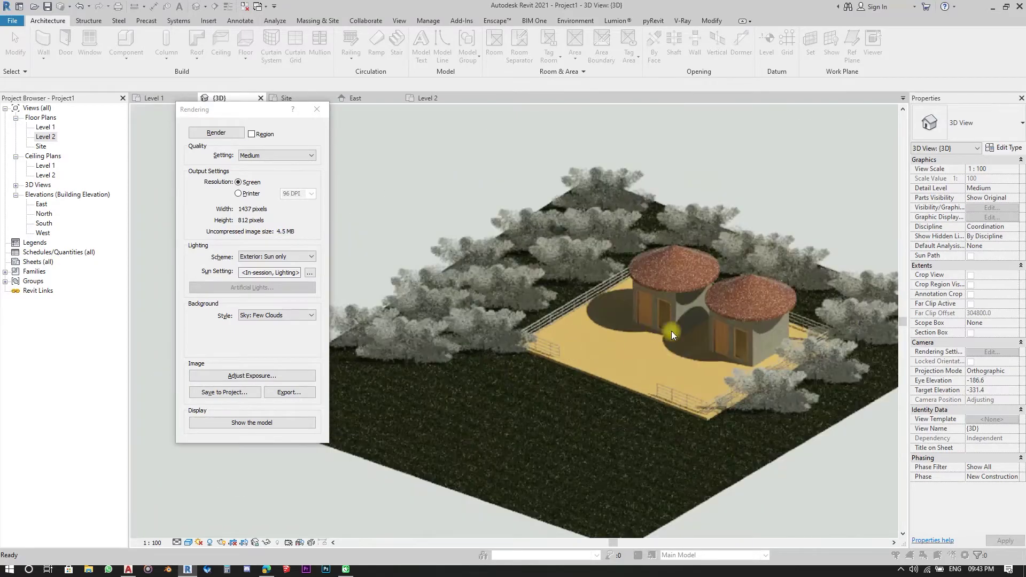
middle_drag(665, 385, 552, 329)
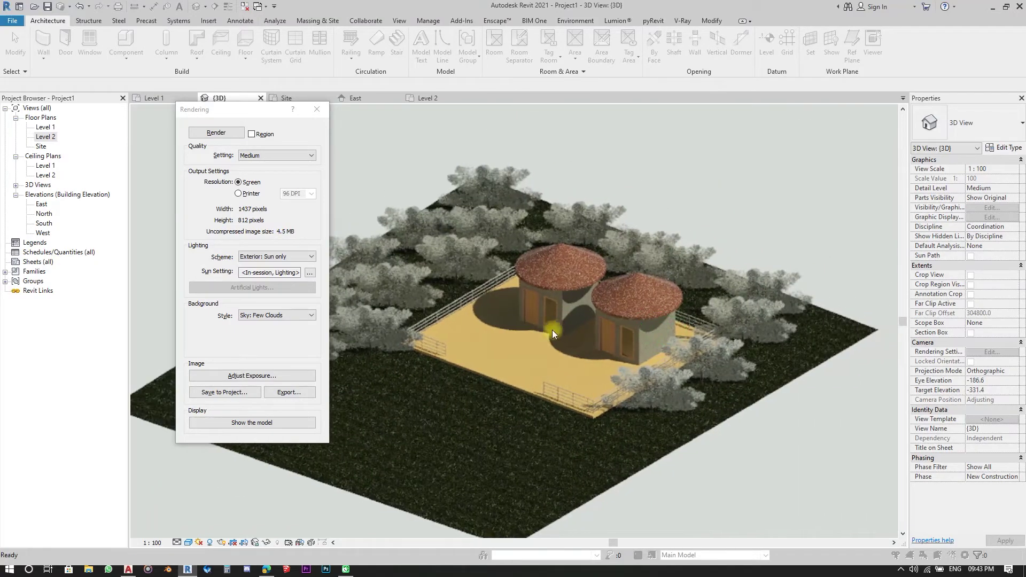
click(316, 111)
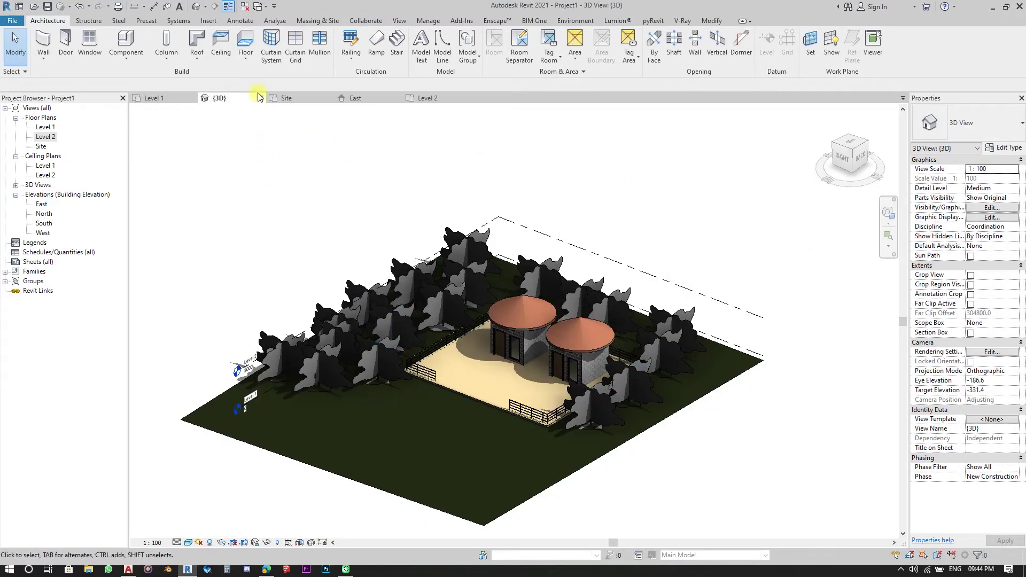
- Create a perspective camera view from the Site plan, with the eye at the site's northeast corner and the target beyond the southern room's centre
click(205, 9)
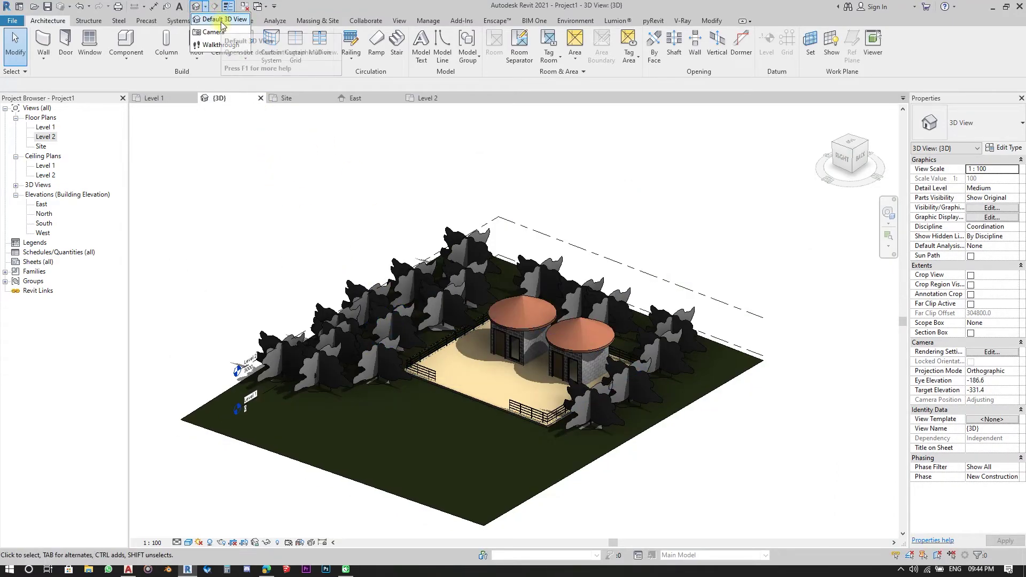
click(201, 24)
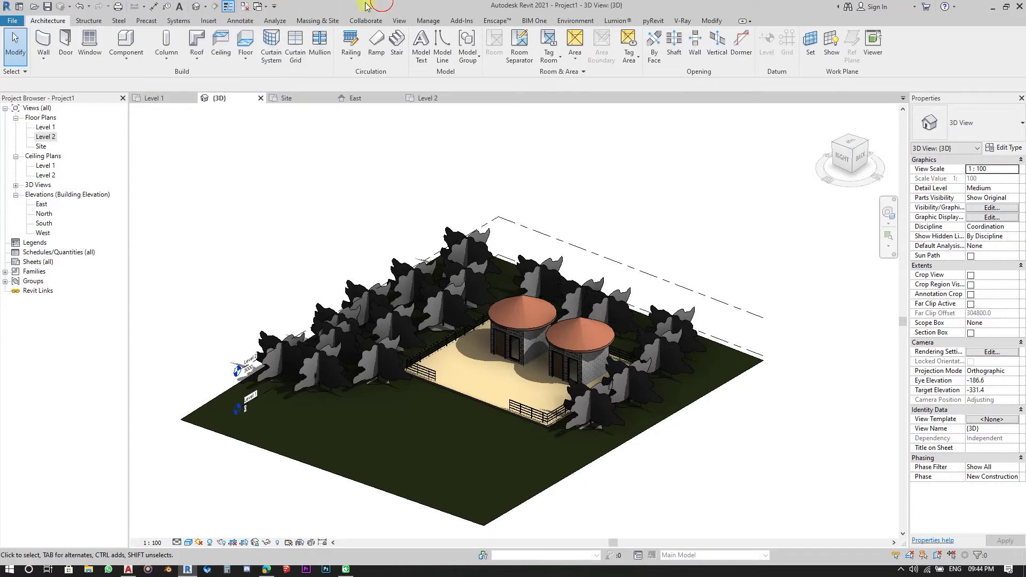
click(206, 7)
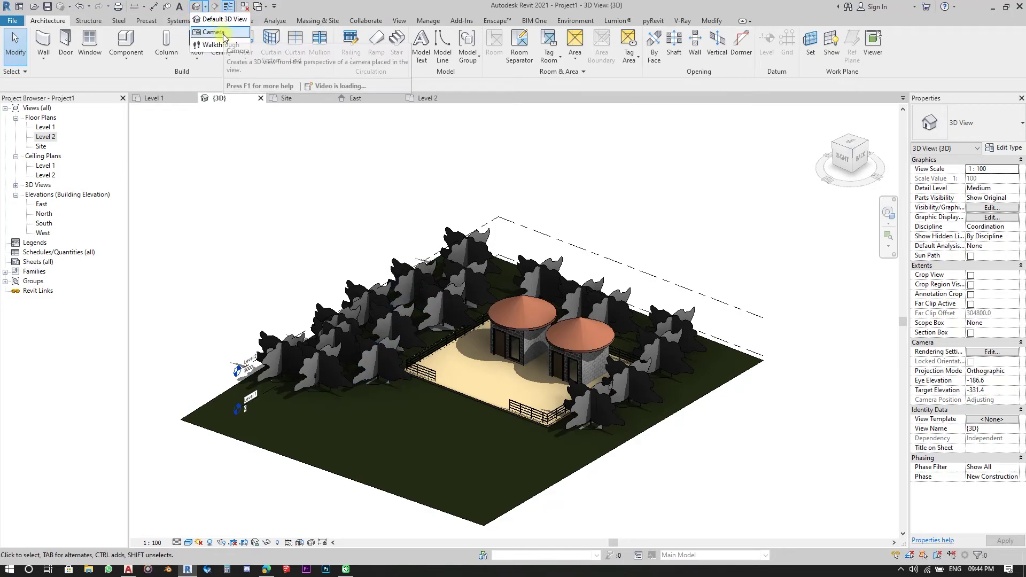
click(216, 32)
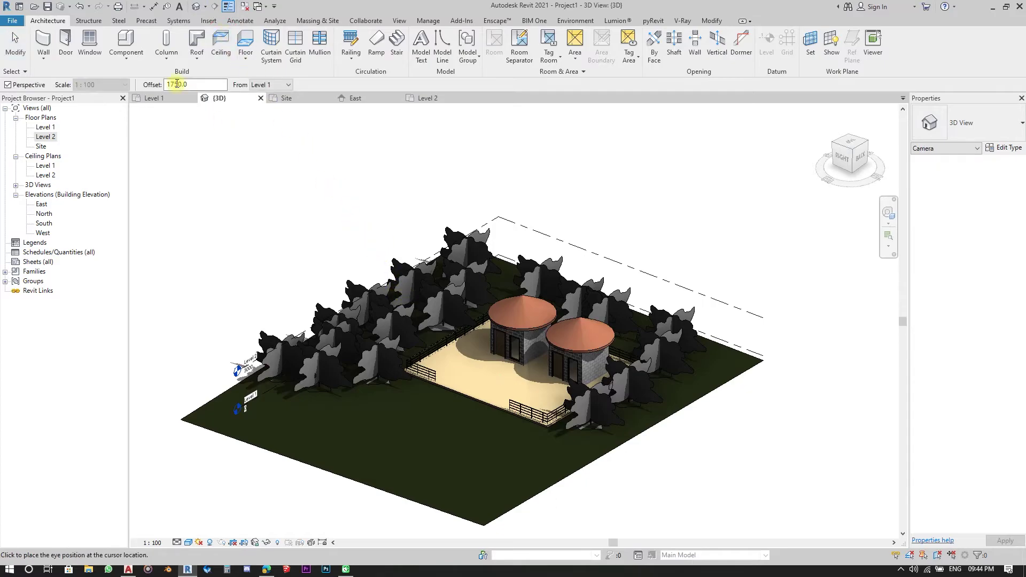
click(291, 98)
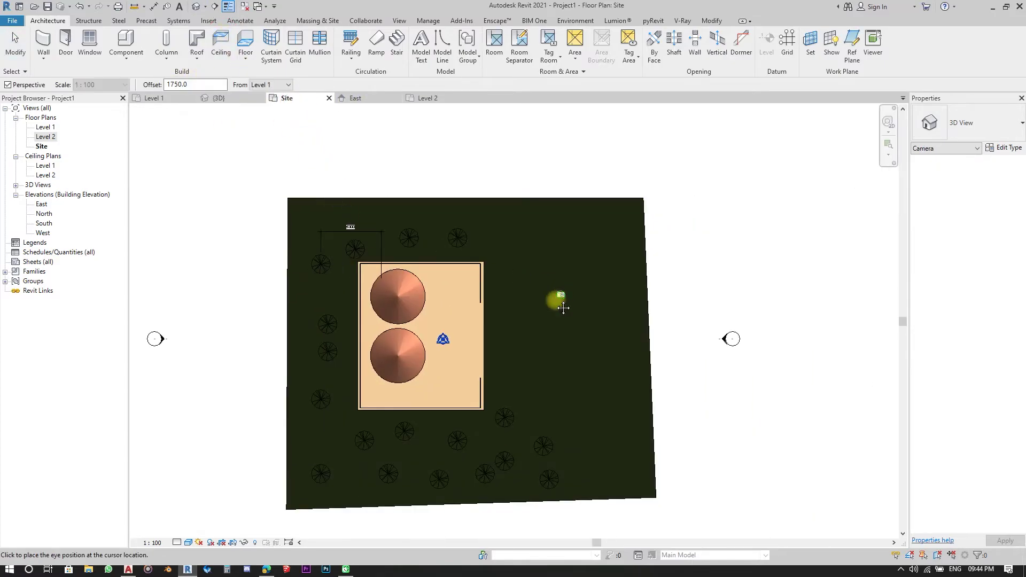
scroll(555, 309, up, 3)
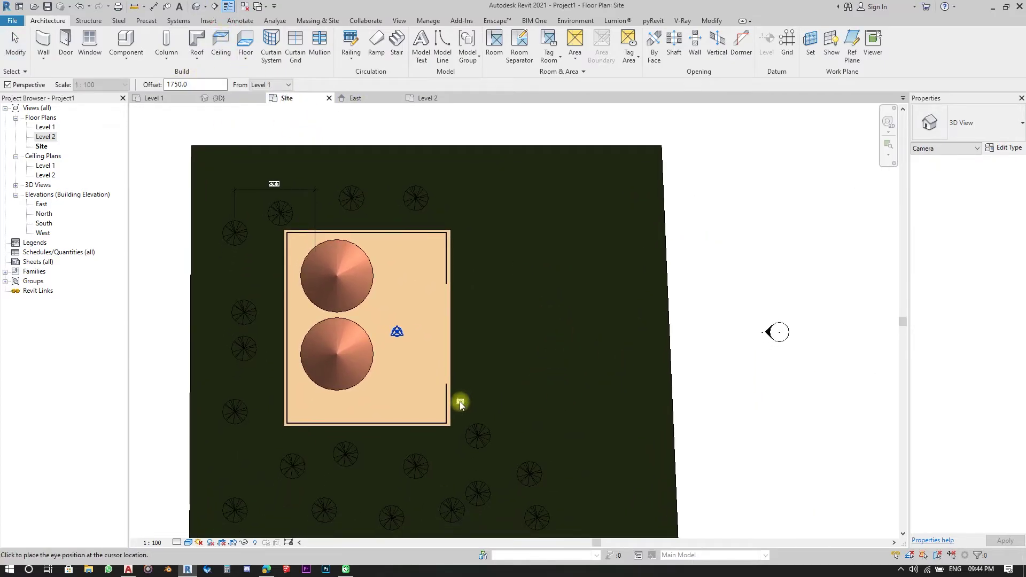
middle_drag(460, 401, 436, 386)
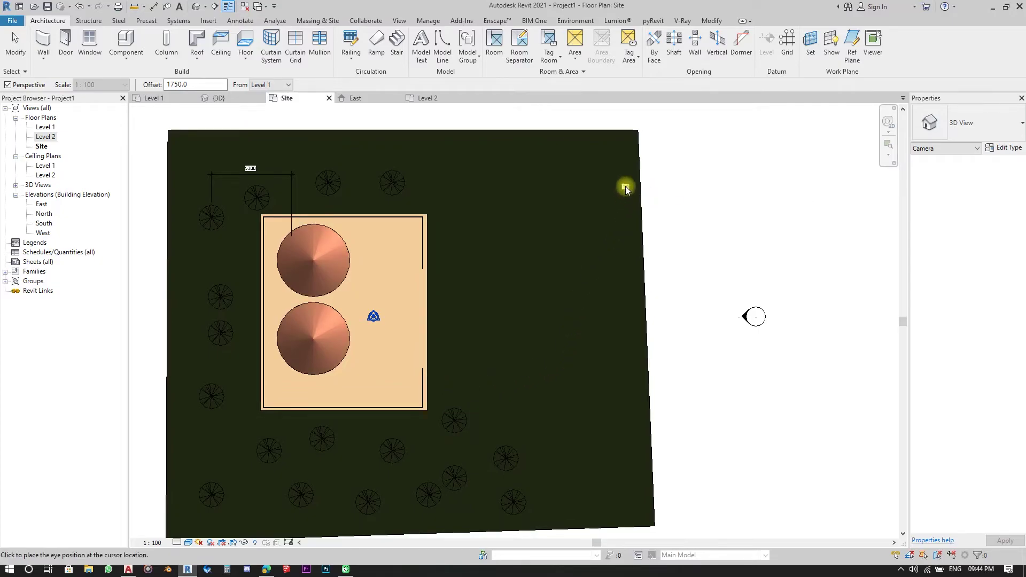
click(626, 149)
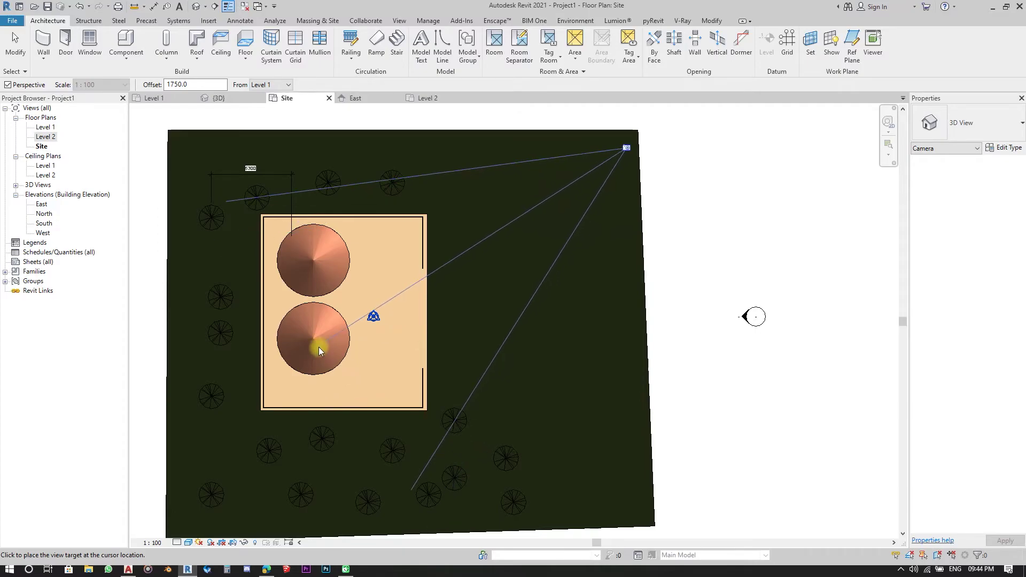
click(307, 368)
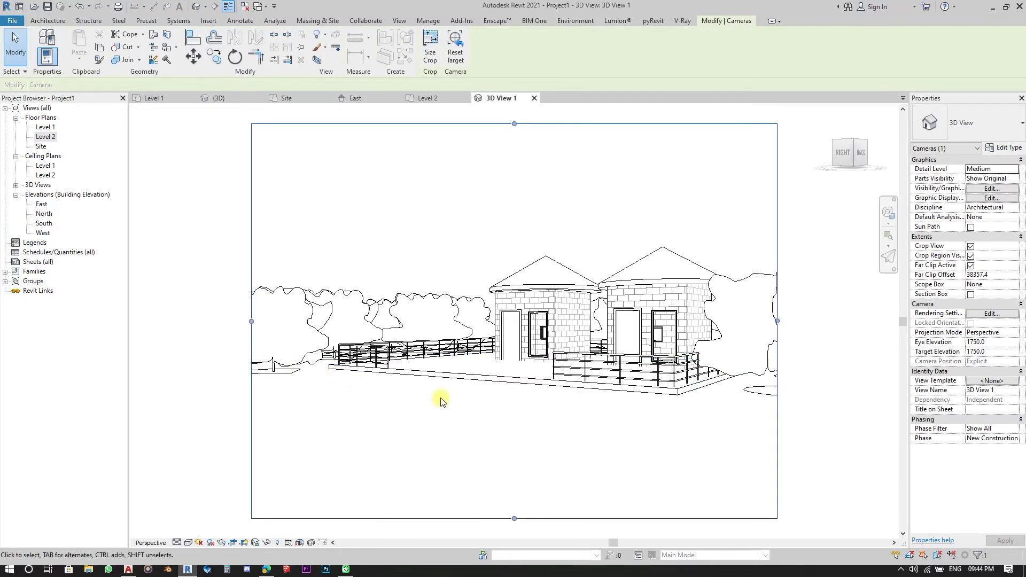
- Widen the camera view's crop region on both sides to include more trees, and lower its upper edge closer to the roofs
scroll(441, 397, down, 3)
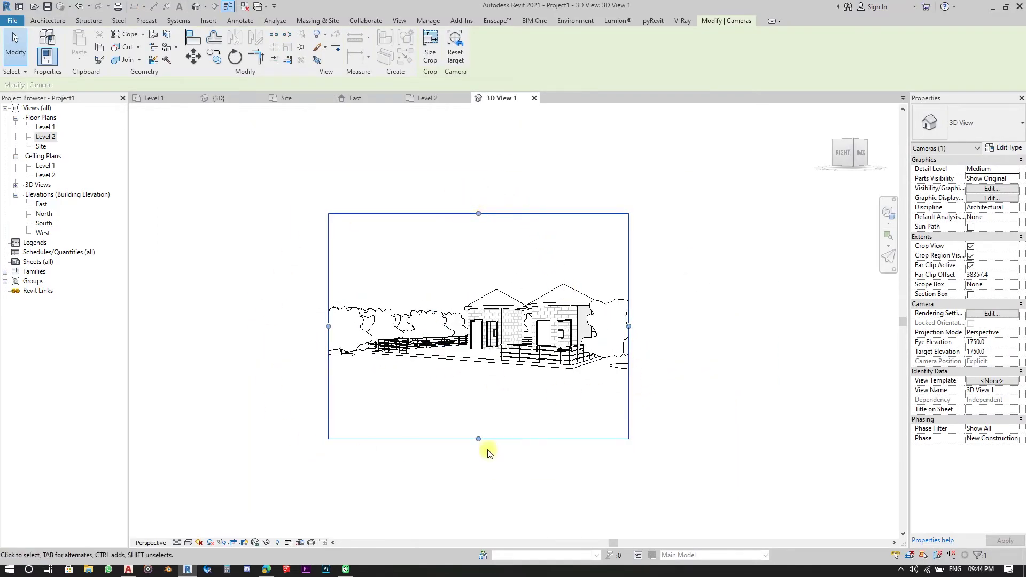
drag(478, 213, 479, 178)
drag(328, 309, 214, 309)
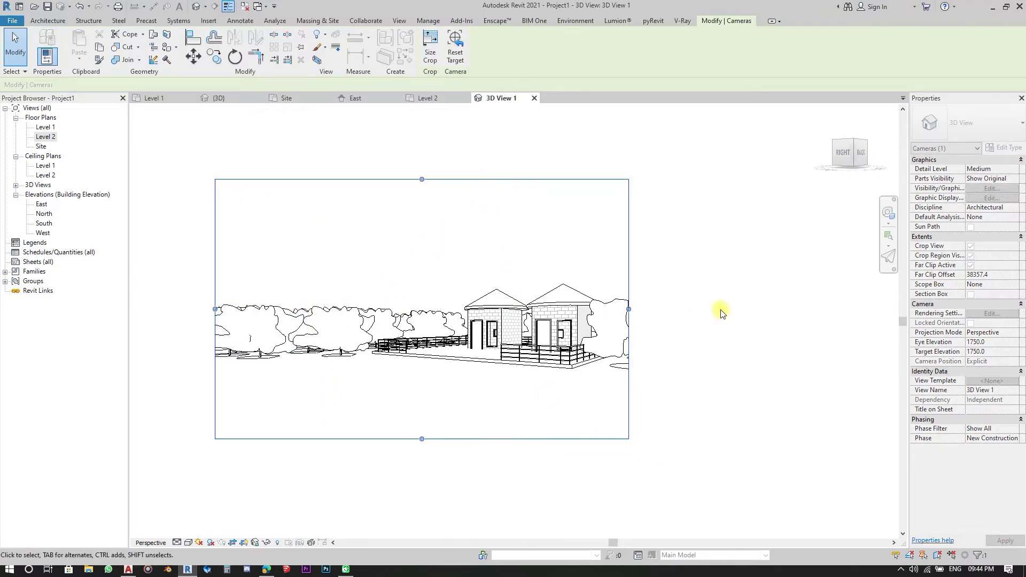
click(689, 259)
click(628, 250)
drag(628, 308, 773, 308)
drag(501, 178, 492, 230)
drag(773, 335, 727, 334)
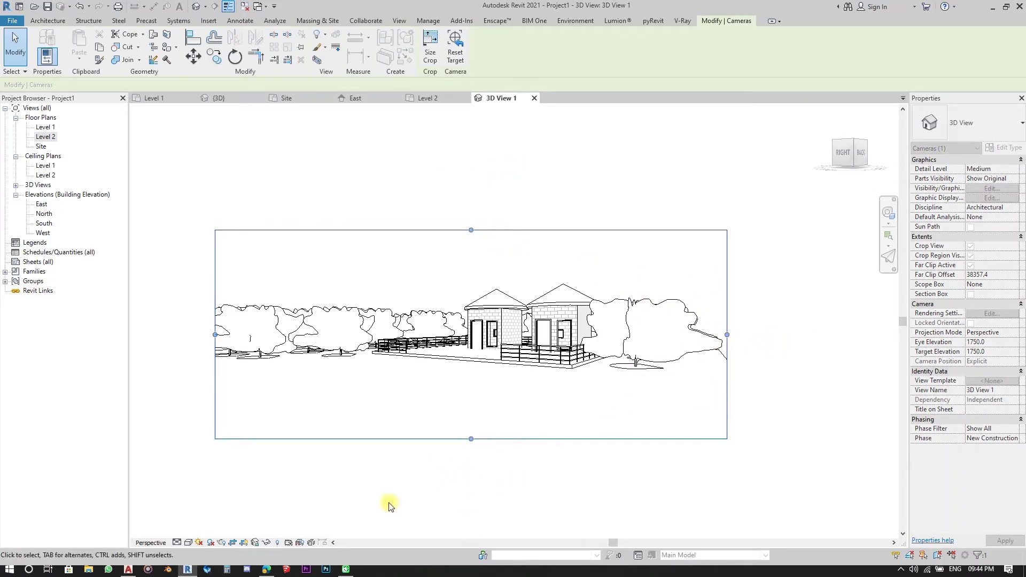
- Turn on cast shadows and ambient shadows for the camera view, keeping the Hidden Line style
click(210, 543)
click(189, 542)
click(216, 472)
click(280, 104)
click(182, 119)
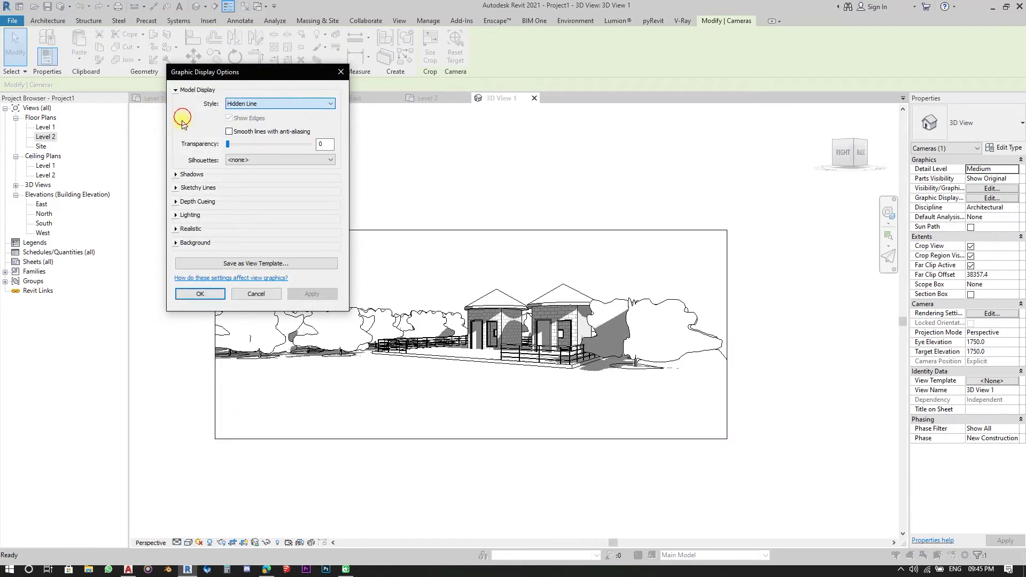
click(177, 174)
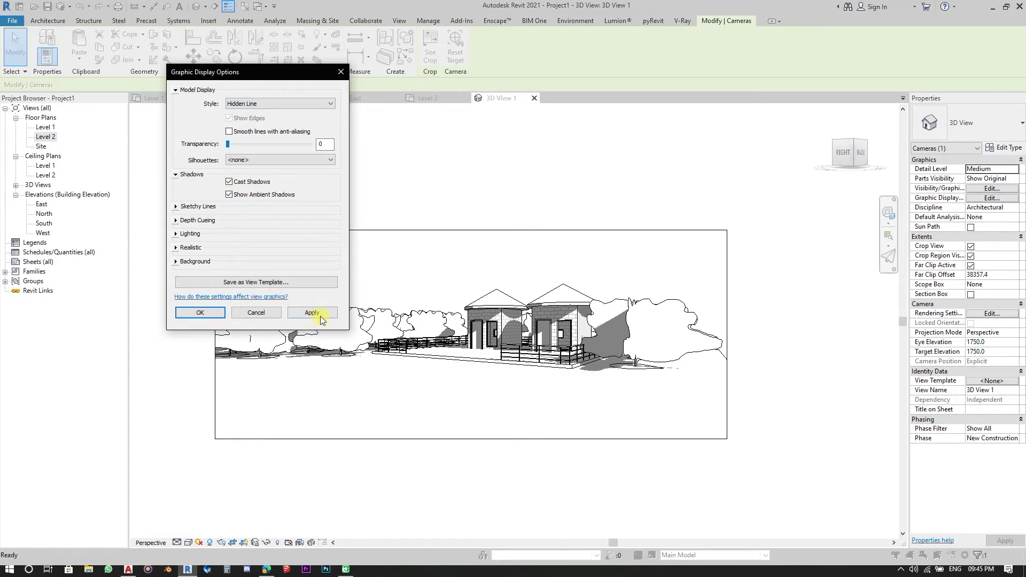
click(319, 316)
click(200, 312)
- Set the camera view's visual style to Realistic
scroll(453, 363, up, 5)
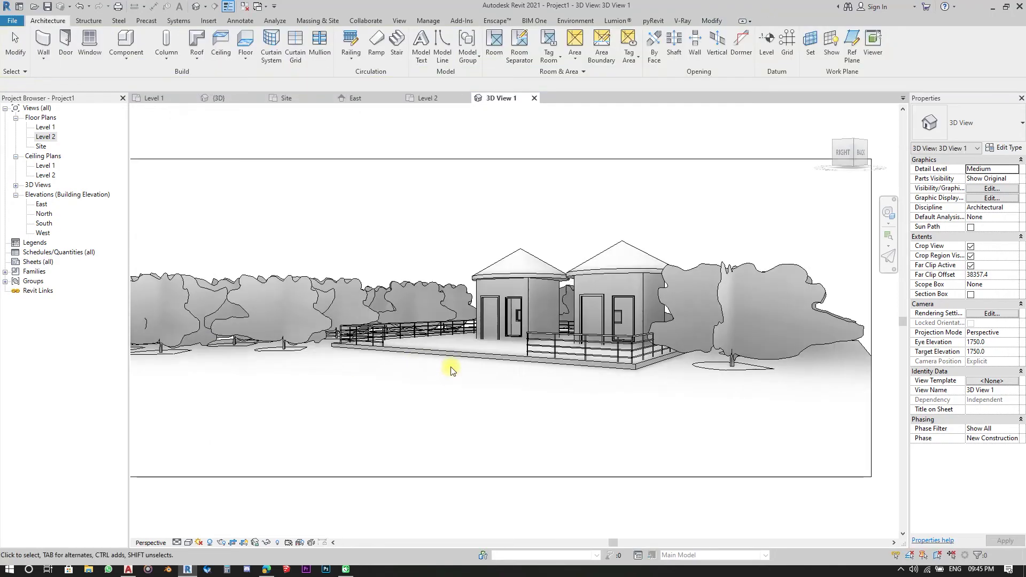
scroll(465, 279, down, 3)
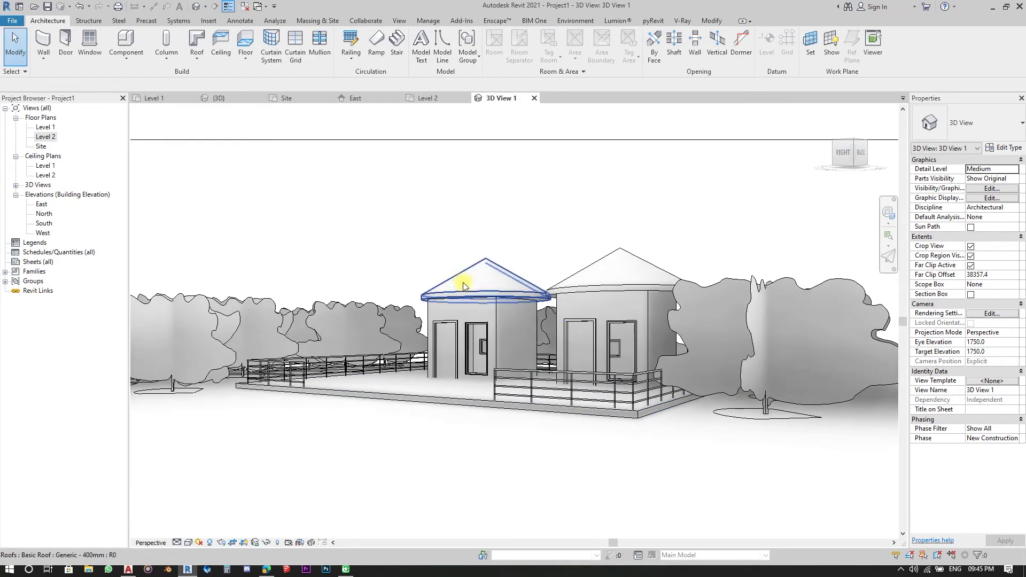
scroll(561, 374, up, 3)
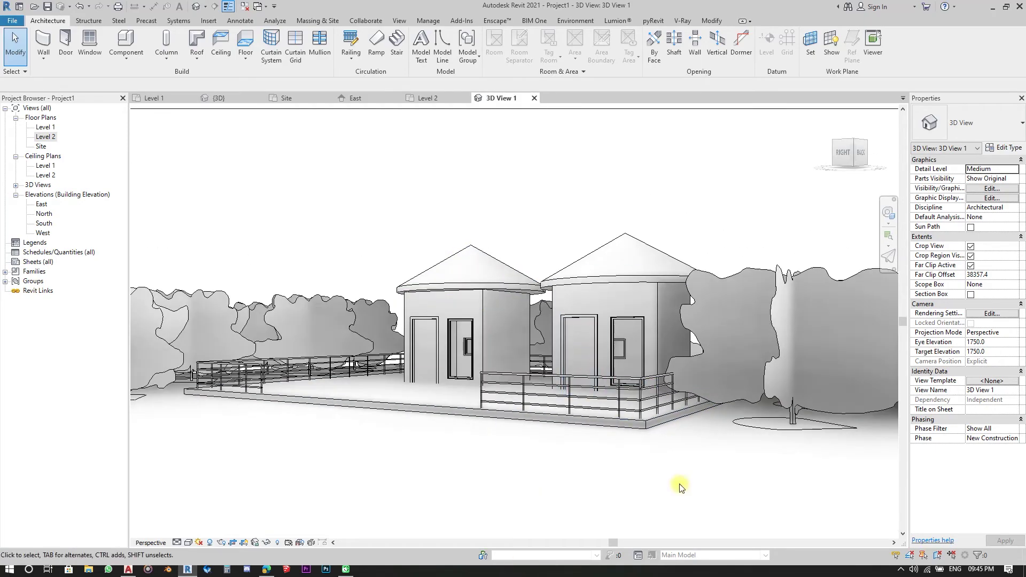
click(188, 543)
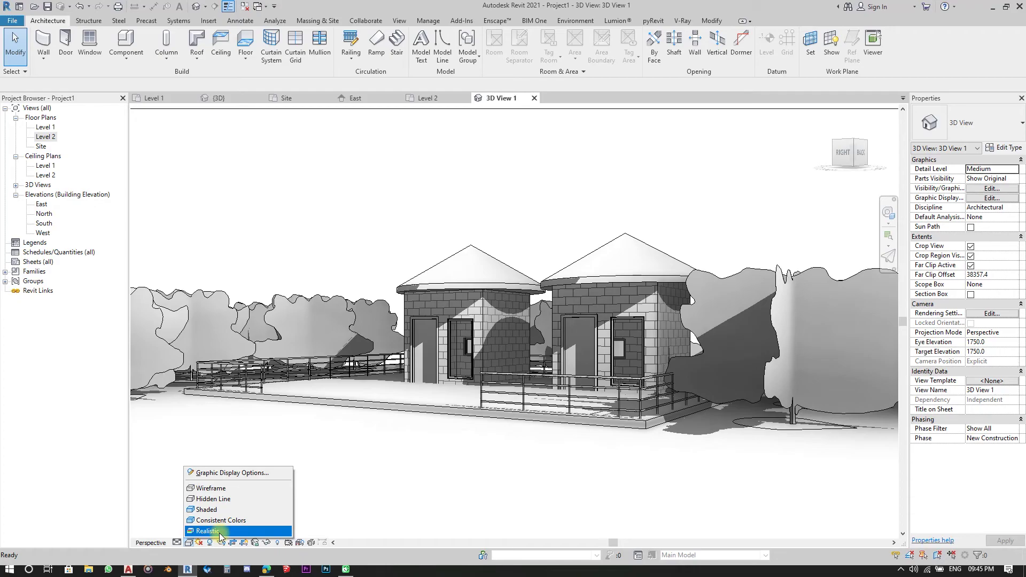
click(222, 531)
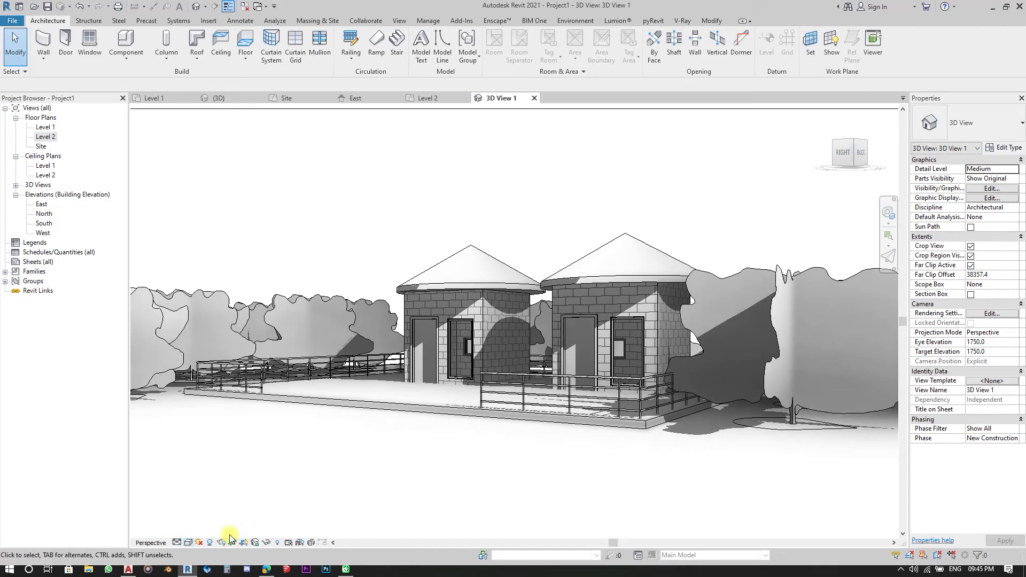